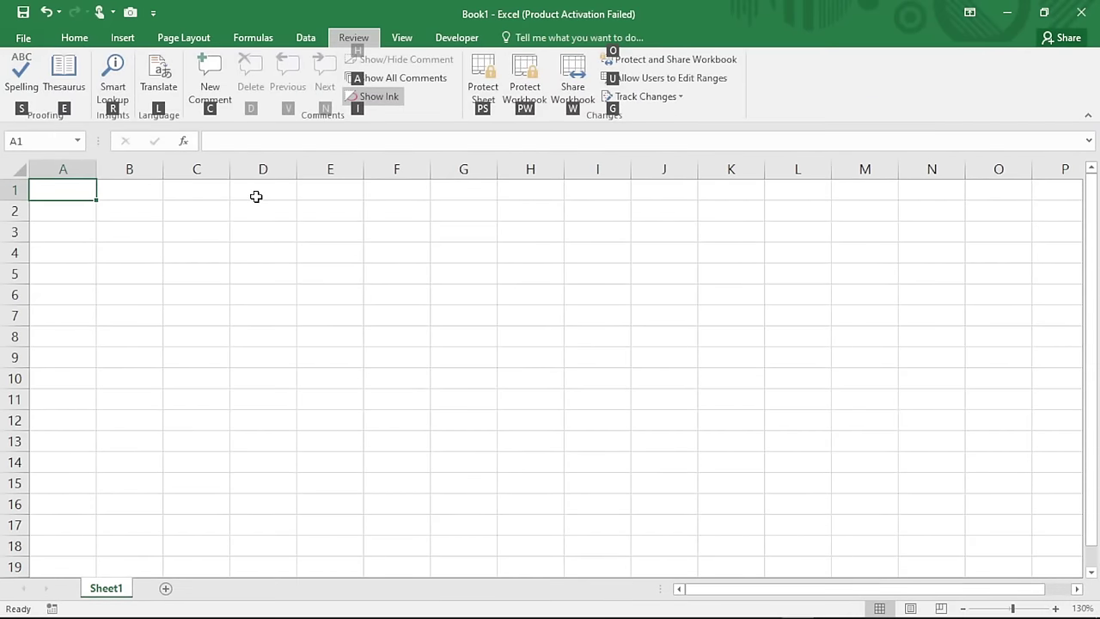
- Switch to the Home ribbon above the blank Book1 sheet
{"action": "left_click", "coordinate": [74, 39]}
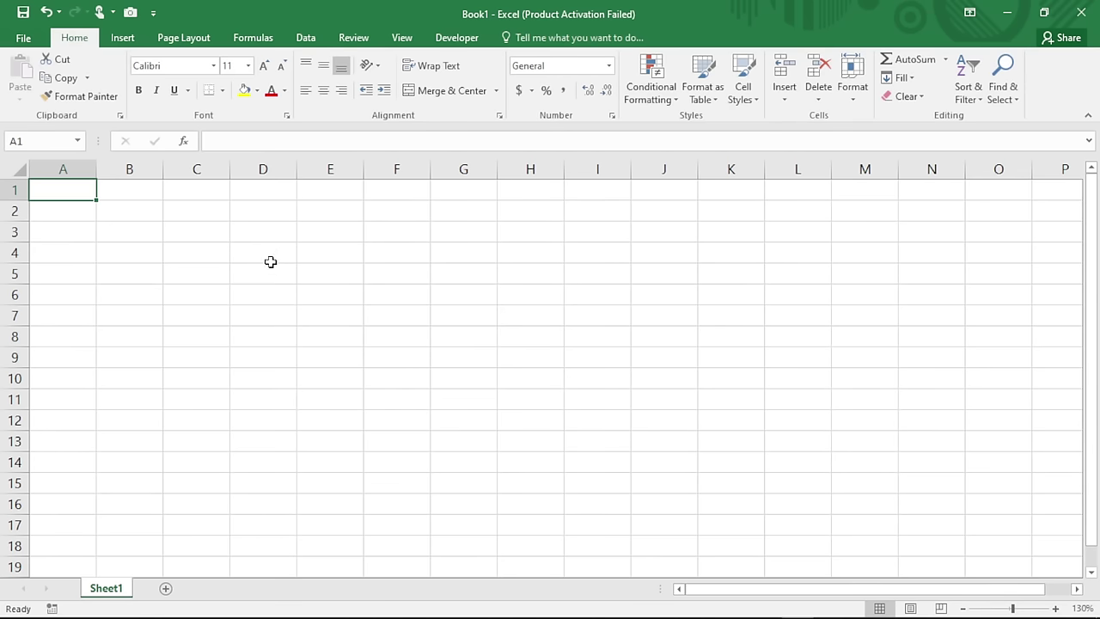
- Jump to the sheet's last row with Ctrl+Down, then return to A1 with Ctrl+Home
{"action": "scroll", "coordinate": [77, 403], "scroll_direction": "down", "scroll_amount": 2}
{"action": "scroll", "coordinate": [77, 403], "scroll_direction": "down", "scroll_amount": 1}
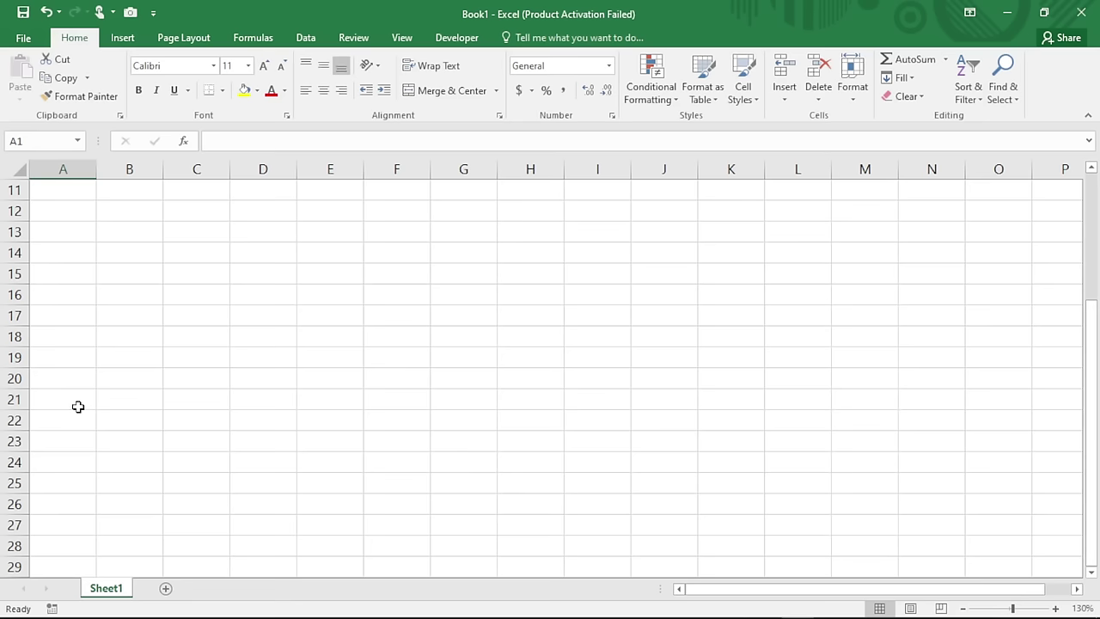
{"action": "scroll", "coordinate": [78, 406], "scroll_direction": "down", "scroll_amount": 3}
{"action": "scroll", "coordinate": [79, 405], "scroll_direction": "down", "scroll_amount": 3}
{"action": "scroll", "coordinate": [72, 380], "scroll_direction": "up", "scroll_amount": 9}
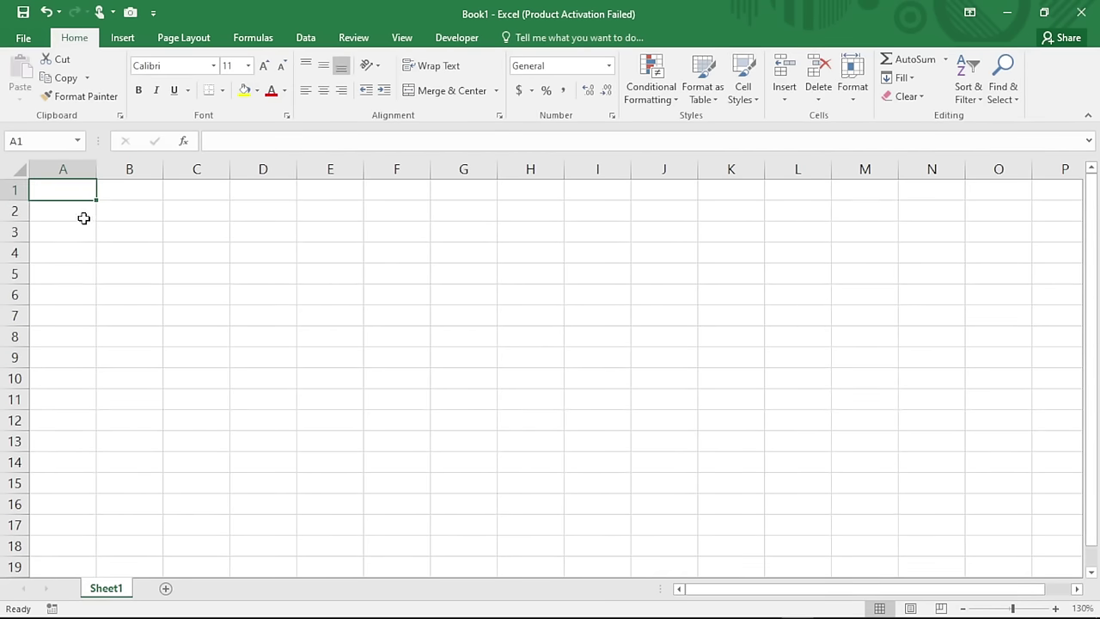
{"action": "key", "text": "ctrl+Down"}
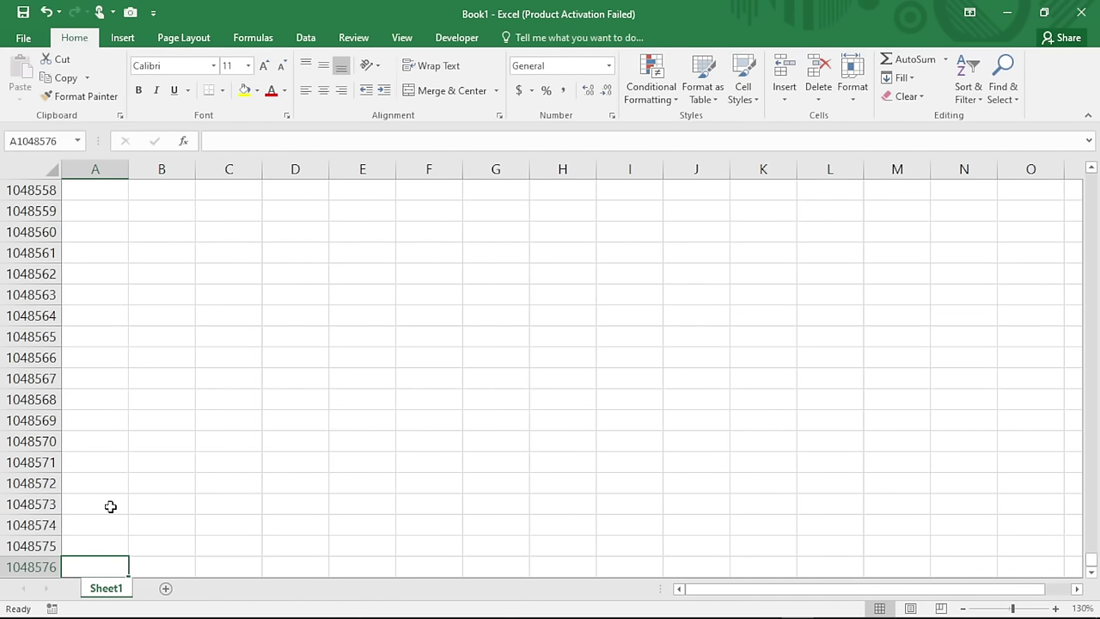
{"action": "scroll", "coordinate": [110, 506], "scroll_direction": "down", "scroll_amount": 2}
{"action": "scroll", "coordinate": [106, 505], "scroll_direction": "up", "scroll_amount": 1}
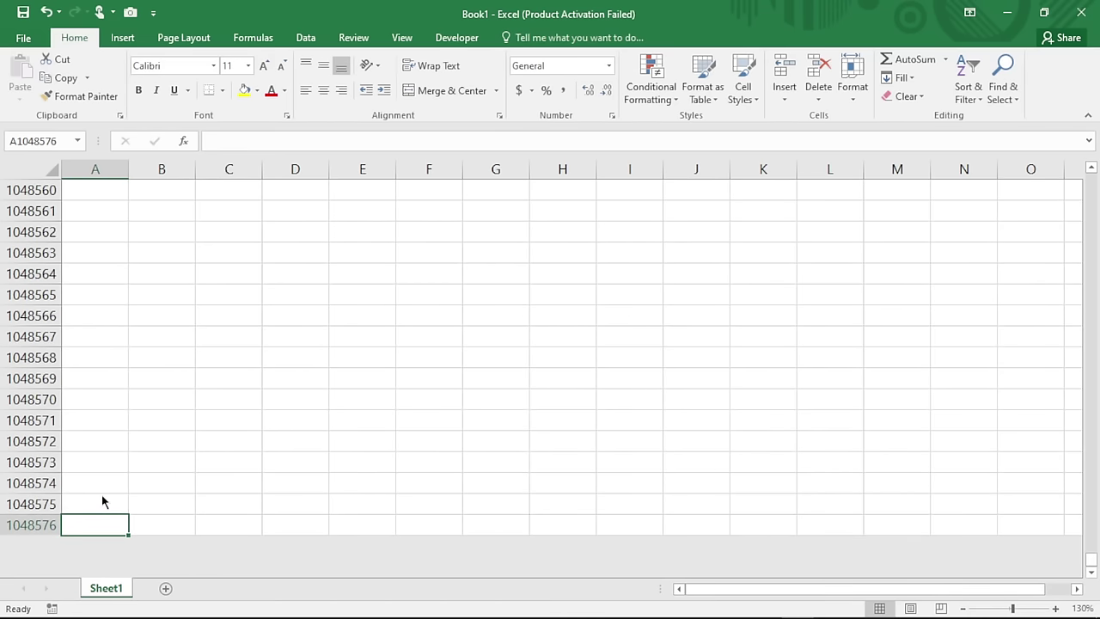
{"action": "key", "text": "ctrl+Home"}
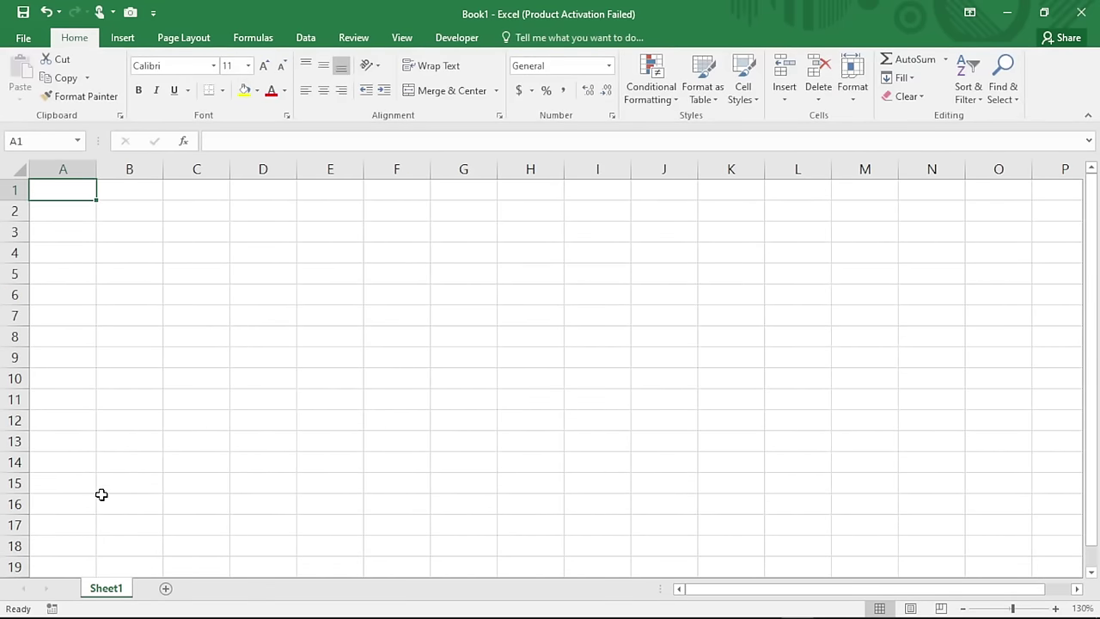
- Page and scroll down past row 900 until row 1001 comes into view
{"action": "key", "text": "Page_Down"}
{"action": "key", "text": "Page_Down"}
{"action": "key", "text": "Page_Down"}
{"action": "key", "text": "Page_Down"}
{"action": "key", "text": "Page_Down"}
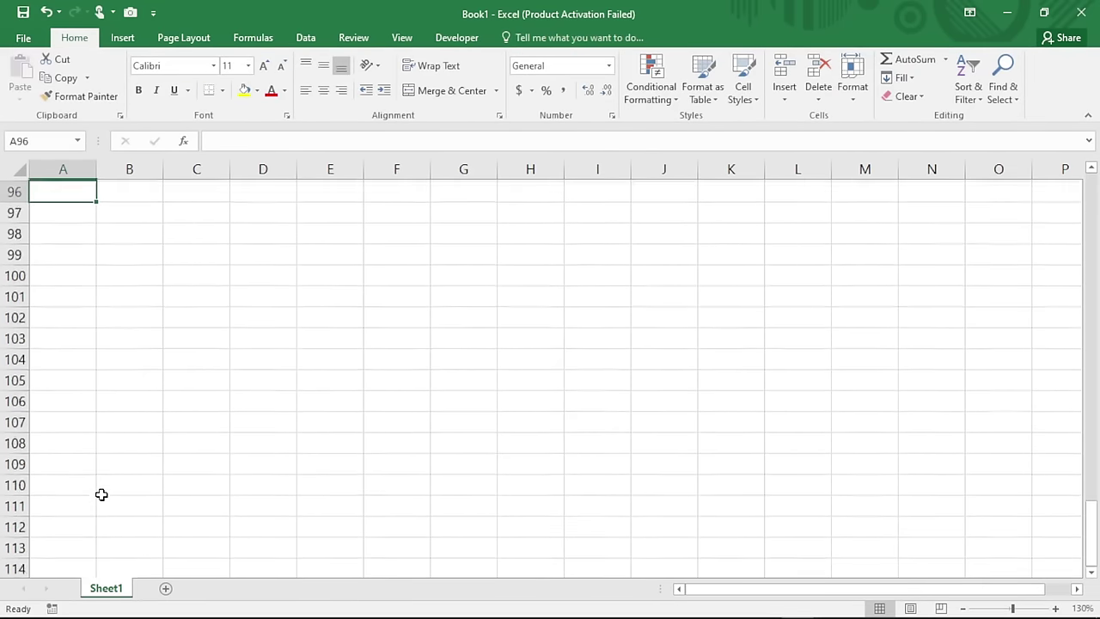
{"action": "key", "text": "Page_Down"}
{"action": "key", "text": "Page_Down"}
{"action": "key", "text": "Page_Down"}
{"action": "key", "text": "Page_Down"}
{"action": "key", "text": "Page_Down"}
{"action": "key", "text": "Page_Down"}
{"action": "key", "text": "Page_Down"}
{"action": "key", "text": "Page_Down"}
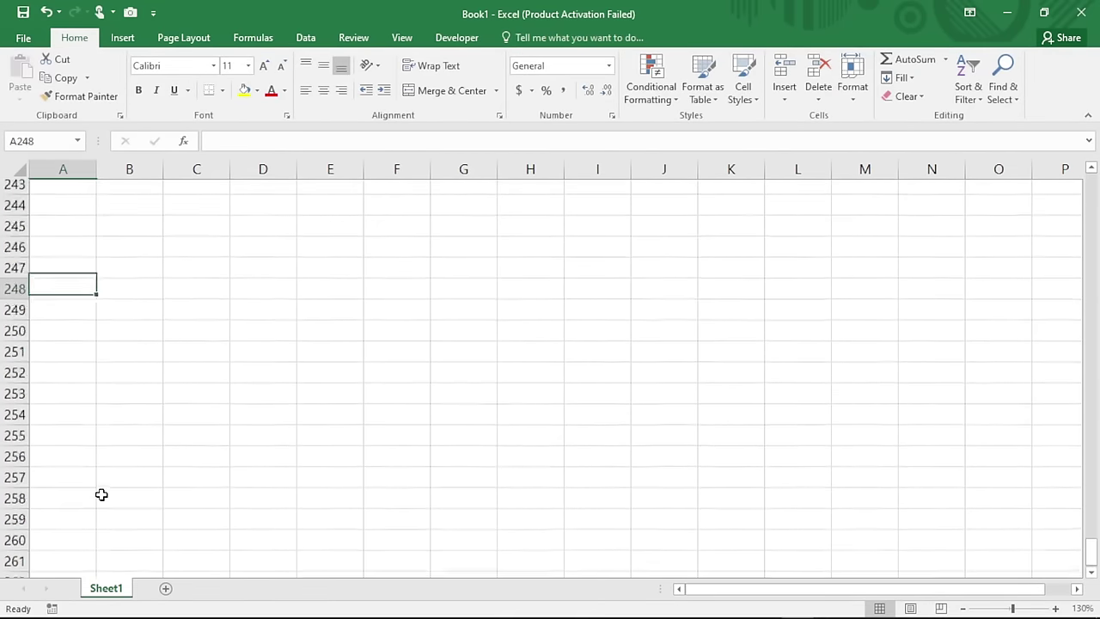
{"action": "key", "text": "Page_Down"}
{"action": "key", "text": "Page_Down"}
{"action": "key", "text": "Page_Down"}
{"action": "key", "text": "Page_Down"}
{"action": "key", "text": "Page_Down"}
{"action": "key", "text": "Page_Down"}
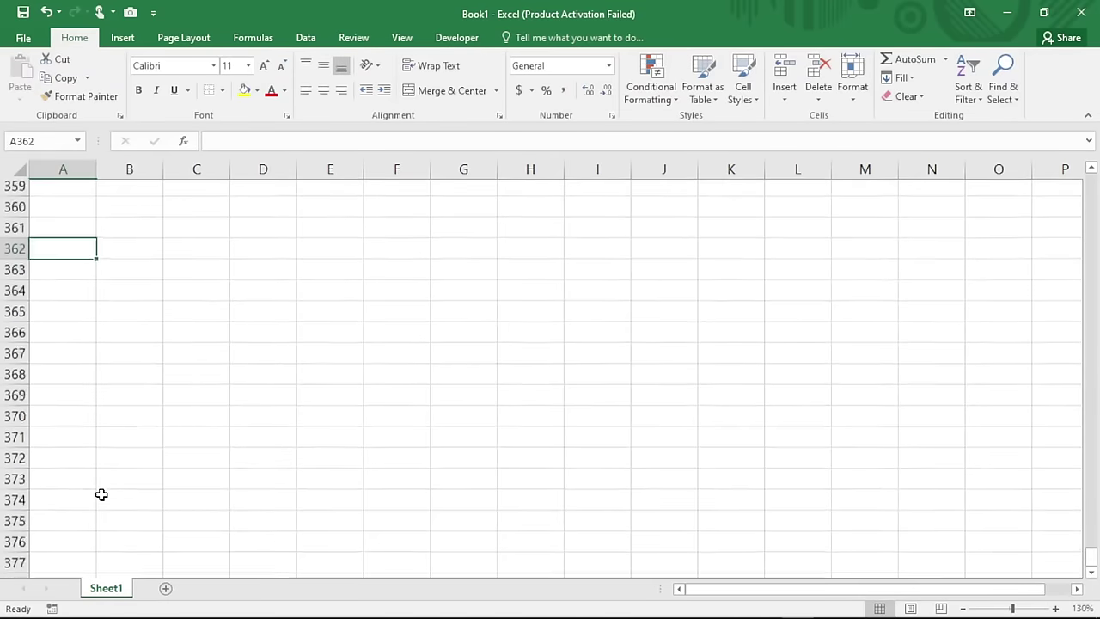
{"action": "key", "text": "Page_Down"}
{"action": "key", "text": "Page_Down"}
{"action": "key", "text": "Page_Down"}
{"action": "key", "text": "Page_Down"}
{"action": "key", "text": "Page_Down"}
{"action": "key", "text": "Page_Down"}
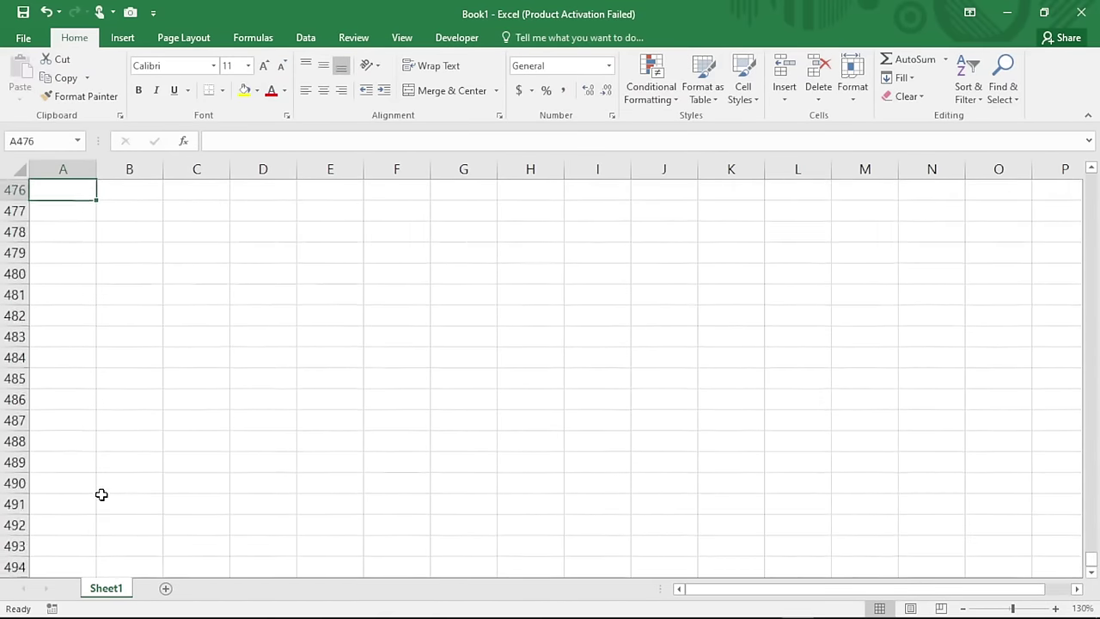
{"action": "key", "text": "Page_Down"}
{"action": "key", "text": "Page_Down"}
{"action": "key", "text": "Page_Down"}
{"action": "key", "text": "Page_Down"}
{"action": "key", "text": "Page_Down"}
{"action": "key", "text": "Page_Down"}
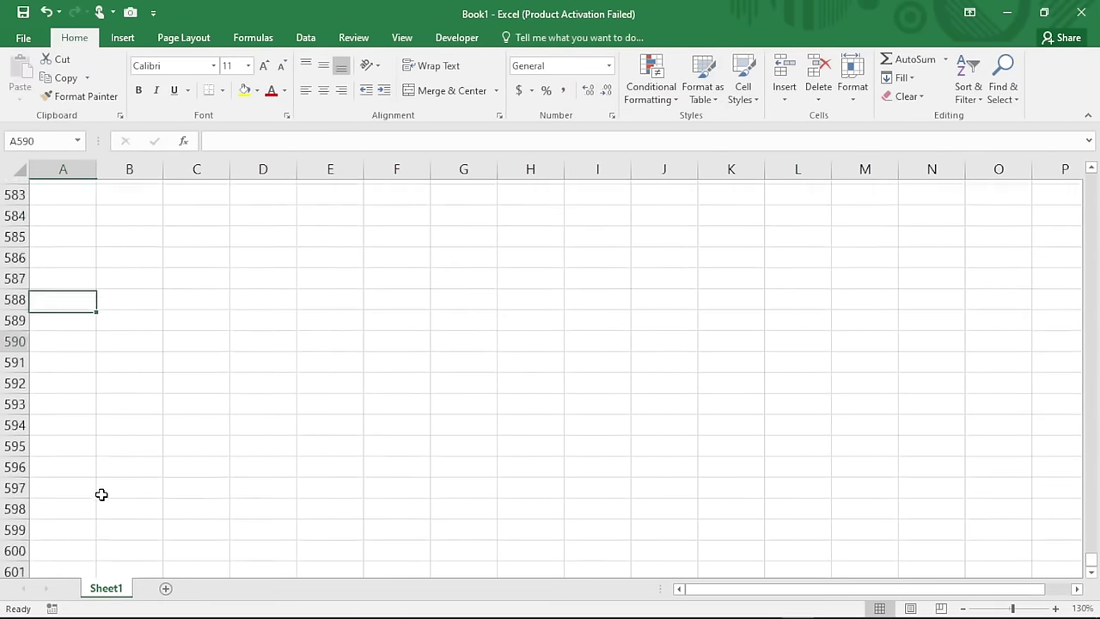
{"action": "key", "text": "Page_Down"}
{"action": "key", "text": "Page_Down"}
{"action": "key", "text": "Page_Down"}
{"action": "key", "text": "Page_Down"}
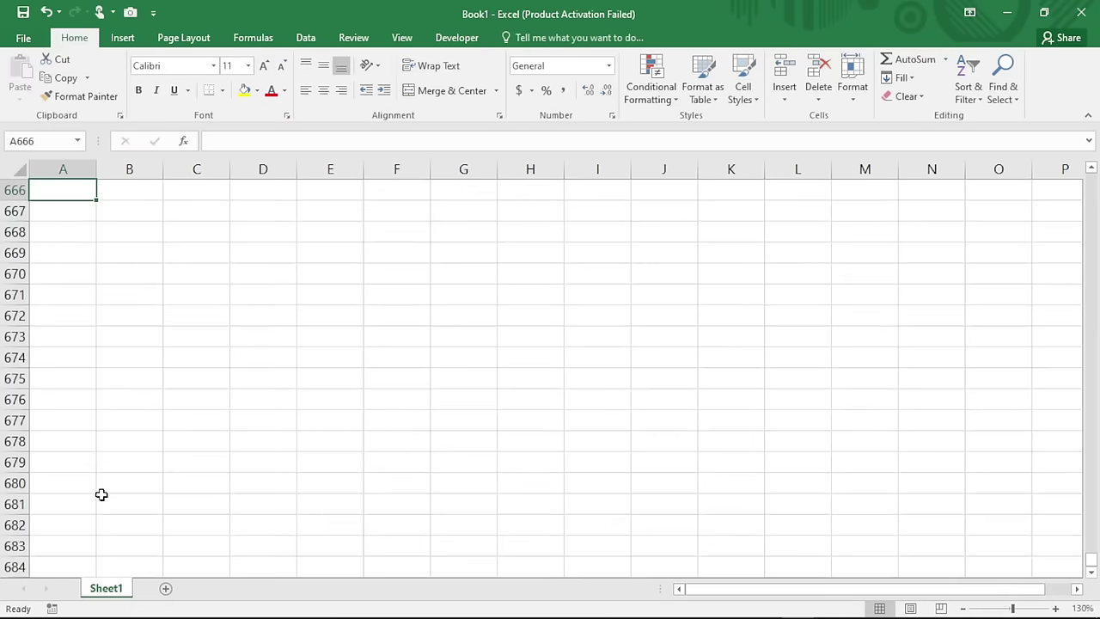
{"action": "key", "text": "Page_Down"}
{"action": "key", "text": "Page_Down"}
{"action": "key", "text": "Page_Down"}
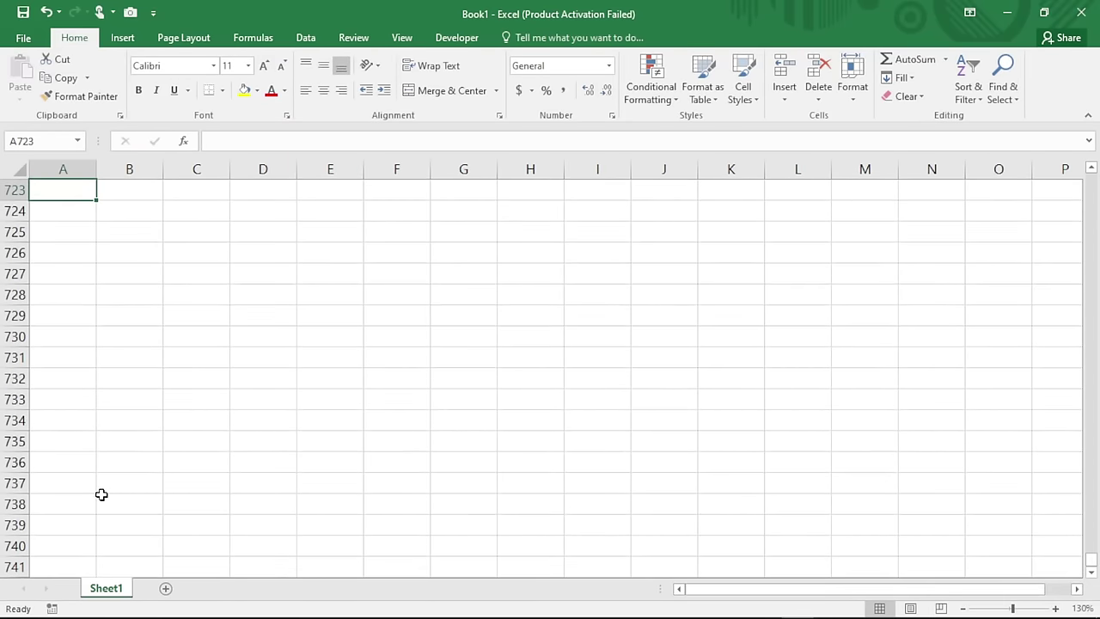
{"action": "key", "text": "Page_Down"}
{"action": "key", "text": "Page_Down"}
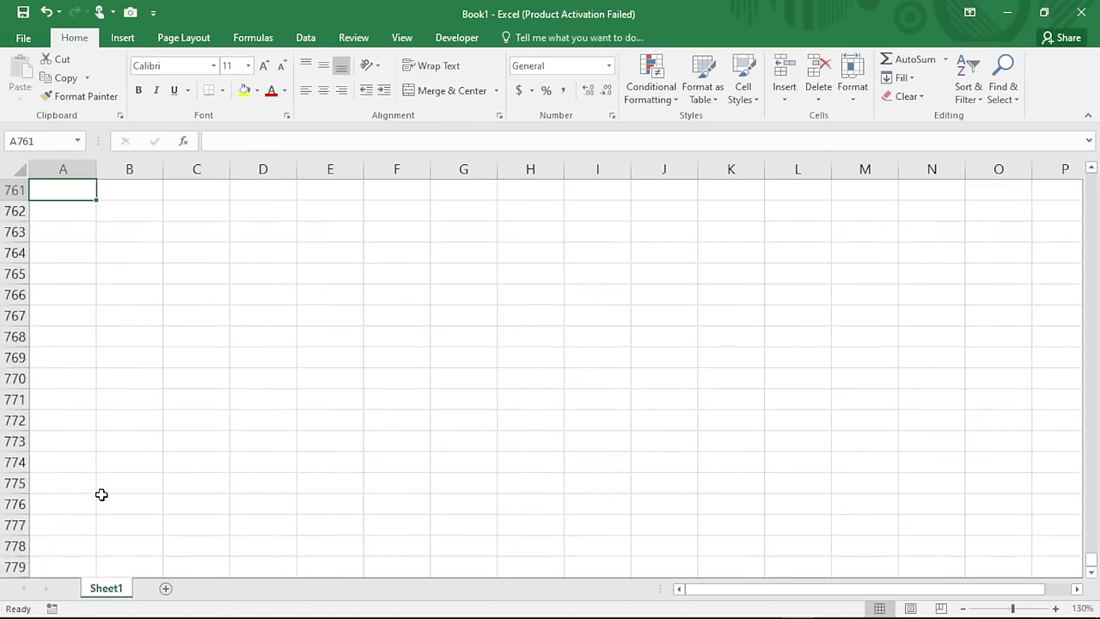
{"action": "key", "text": "Page_Down"}
{"action": "key", "text": "Page_Down"}
{"action": "key", "text": "Page_Down"}
{"action": "key", "text": "Page_Down"}
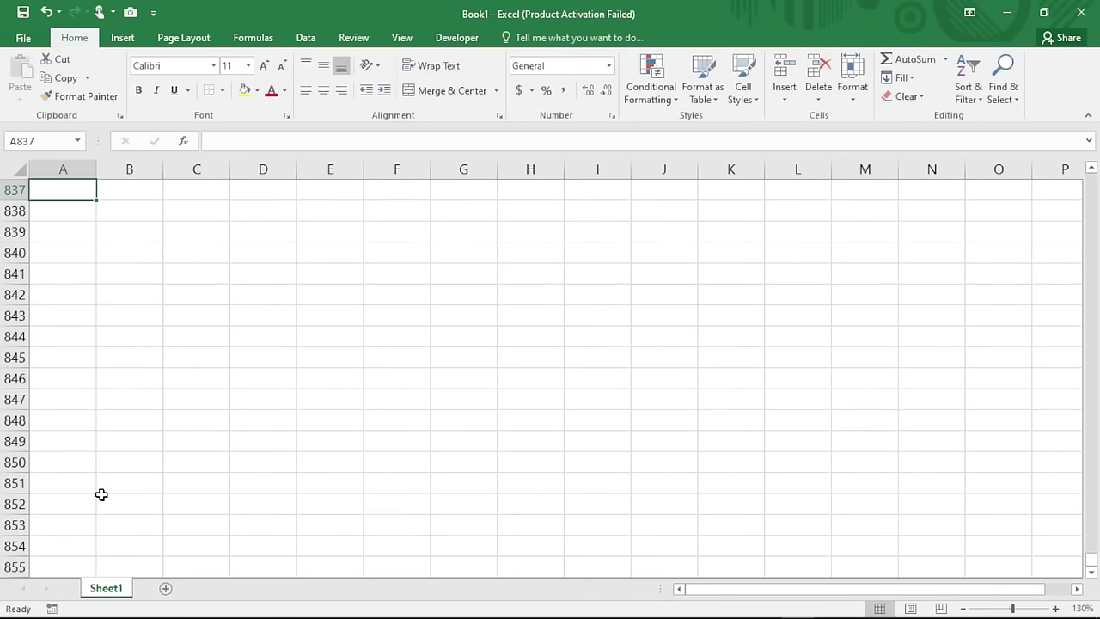
{"action": "key", "text": "Page_Down"}
{"action": "key", "text": "Page_Down"}
{"action": "key", "text": "Page_Down"}
{"action": "key", "text": "Page_Down"}
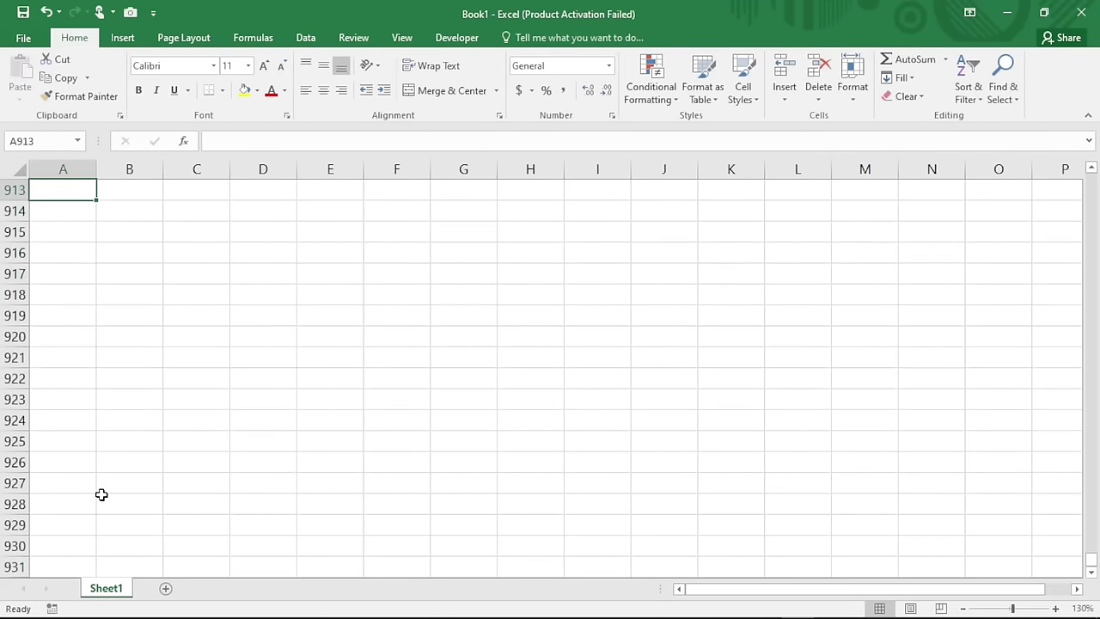
{"action": "key", "text": "Page_Down"}
{"action": "scroll", "coordinate": [102, 494], "scroll_direction": "down", "scroll_amount": 2}
{"action": "scroll", "coordinate": [74, 433], "scroll_direction": "down", "scroll_amount": 3}
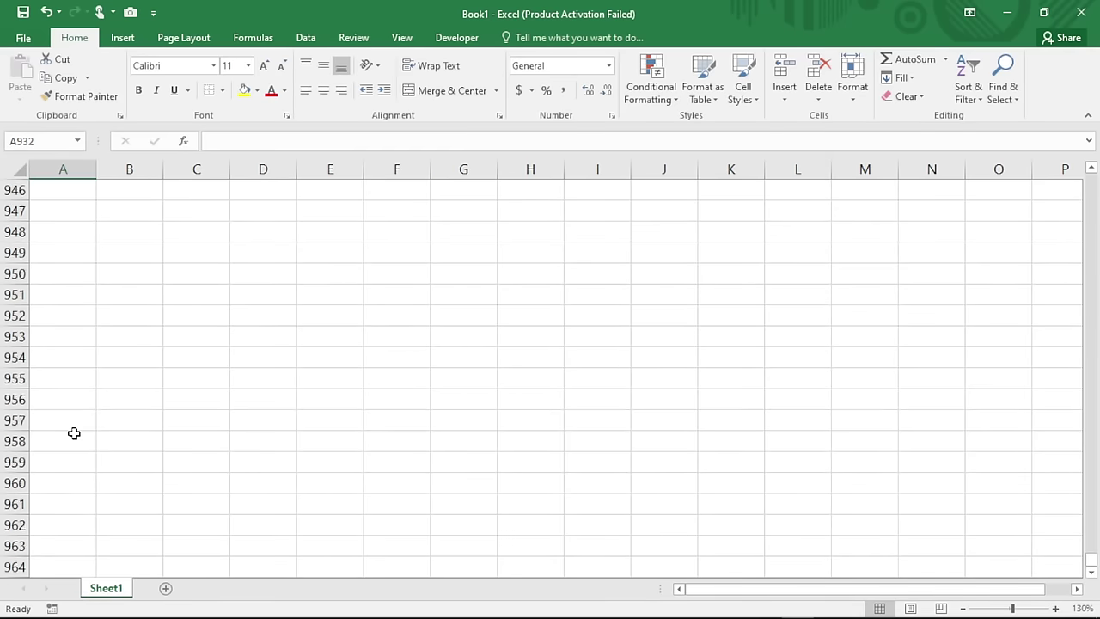
{"action": "scroll", "coordinate": [74, 433], "scroll_direction": "down", "scroll_amount": 2}
{"action": "scroll", "coordinate": [74, 433], "scroll_direction": "down", "scroll_amount": 6}
{"action": "scroll", "coordinate": [74, 434], "scroll_direction": "down", "scroll_amount": 4}
{"action": "scroll", "coordinate": [74, 433], "scroll_direction": "down", "scroll_amount": 1}
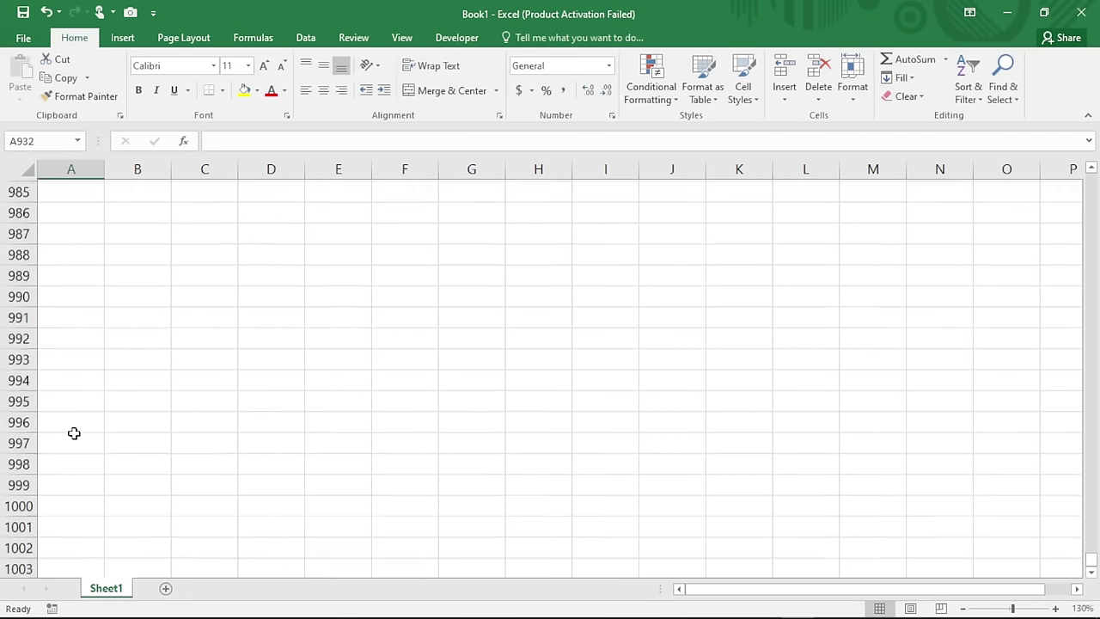
{"action": "scroll", "coordinate": [74, 433], "scroll_direction": "down", "scroll_amount": 1}
- Select rows 1001 through 1048576 and hide them, then return to the top of the sheet
{"action": "left_click", "coordinate": [19, 462]}
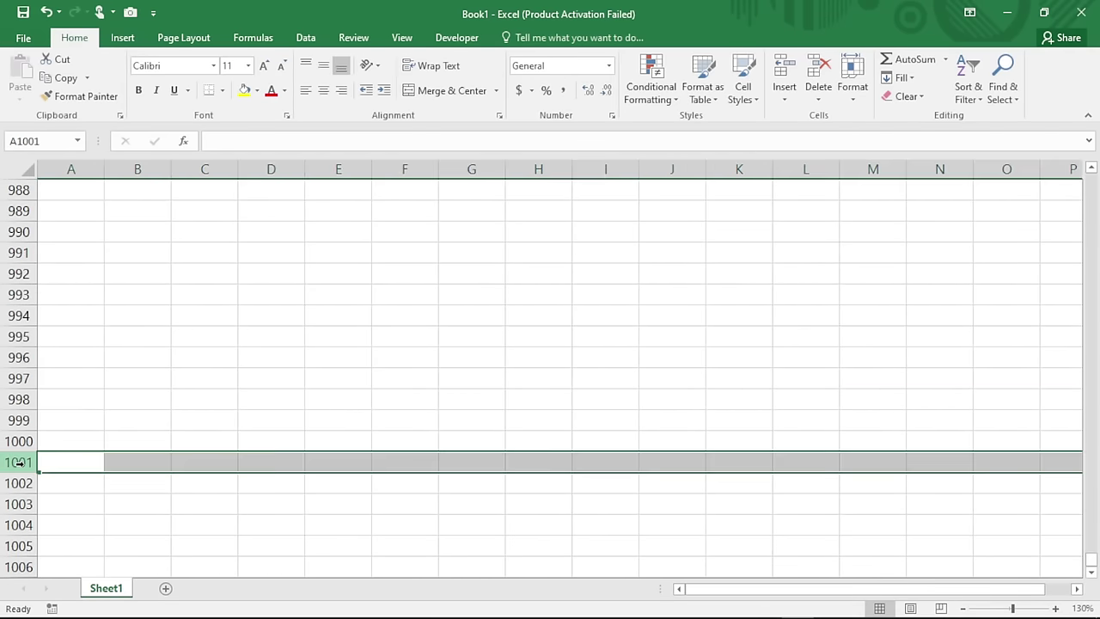
{"action": "key", "text": "ctrl+shift+Down"}
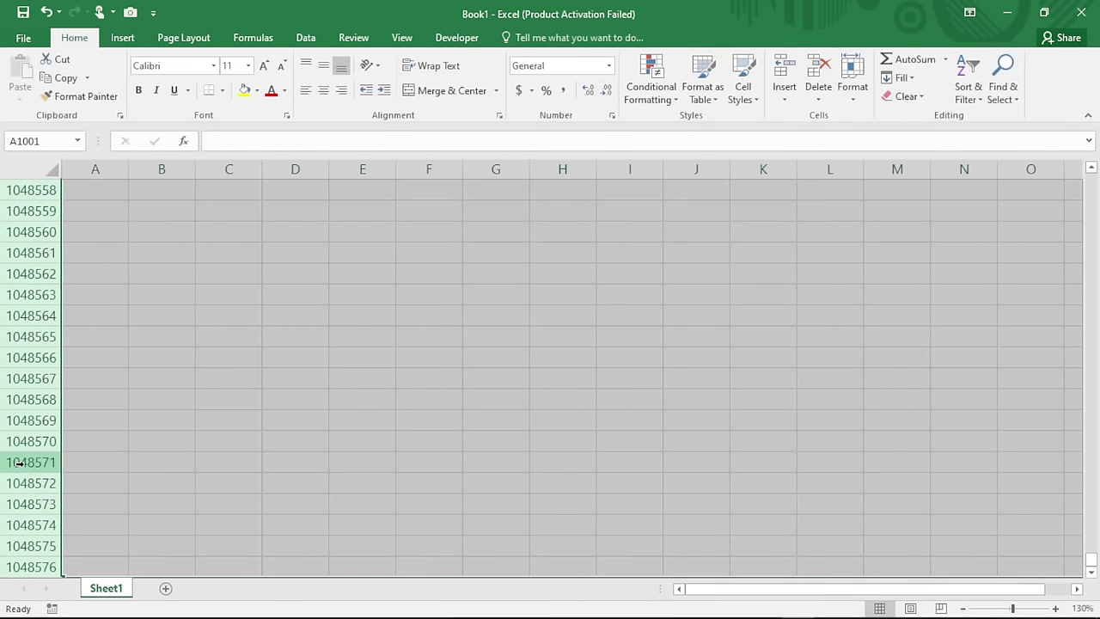
{"action": "right_click", "coordinate": [29, 335]}
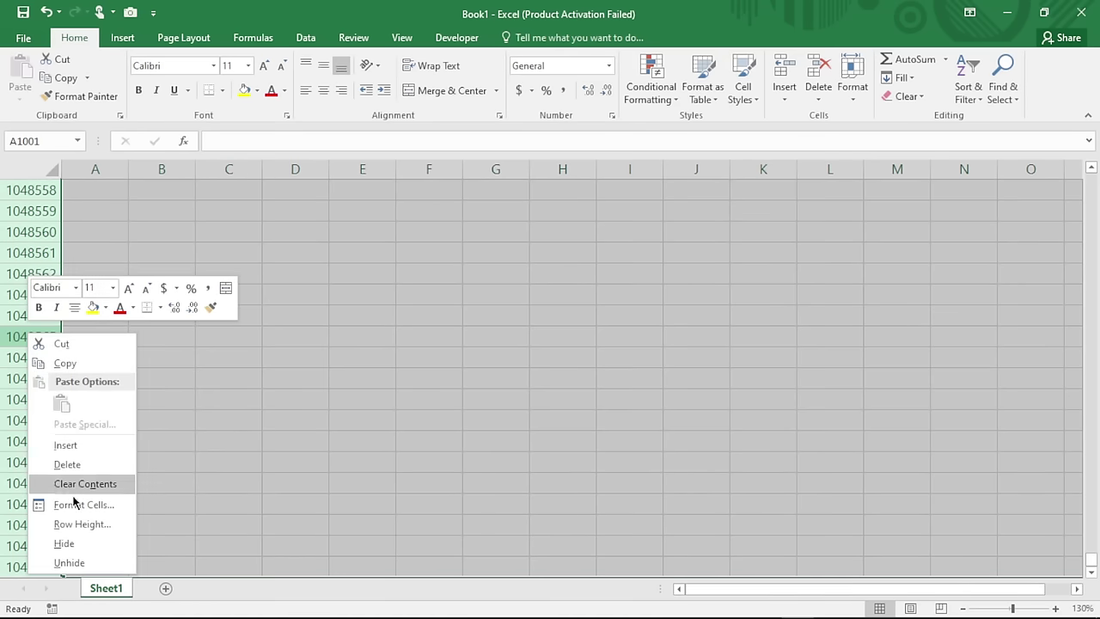
{"action": "left_click", "coordinate": [81, 542]}
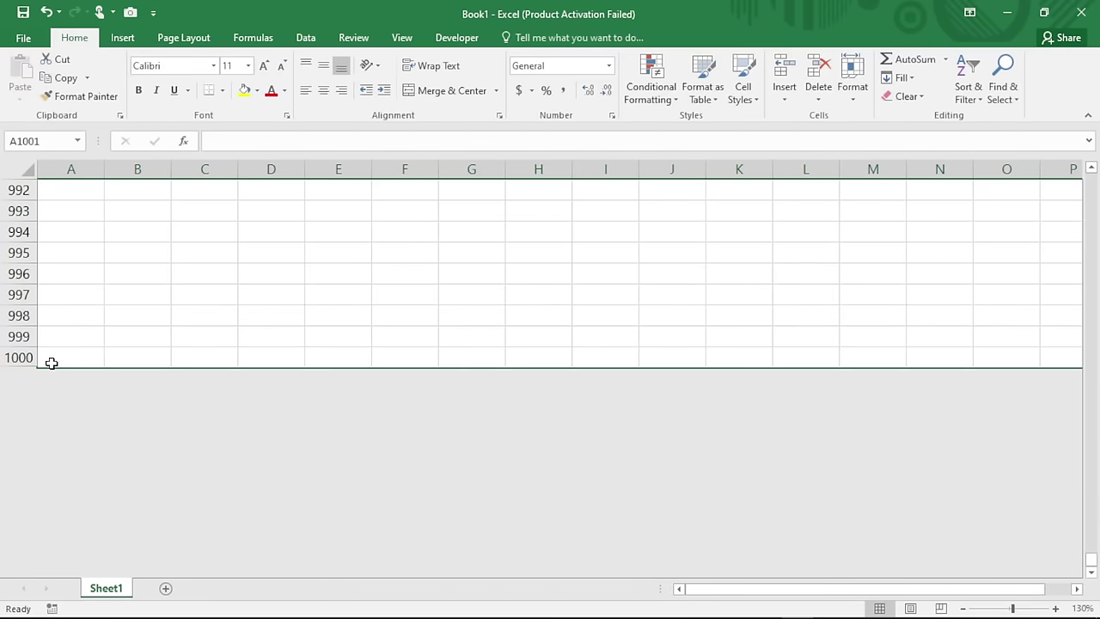
{"action": "left_click", "coordinate": [54, 363]}
{"action": "key", "text": "Up"}
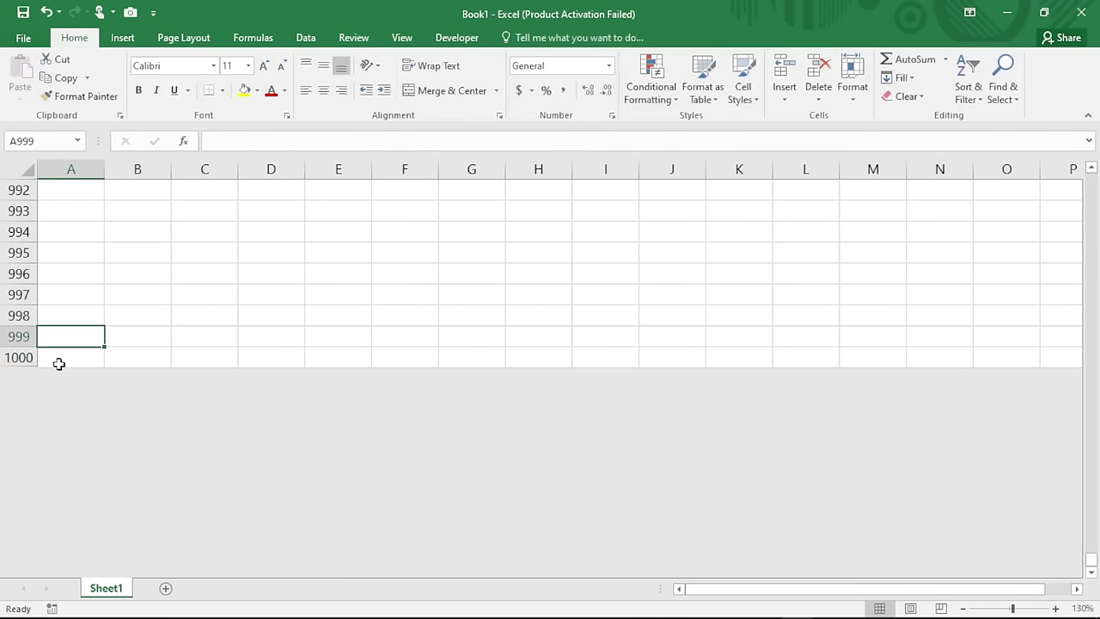
{"action": "key", "text": "Up"}
{"action": "key", "text": "ctrl+Home"}
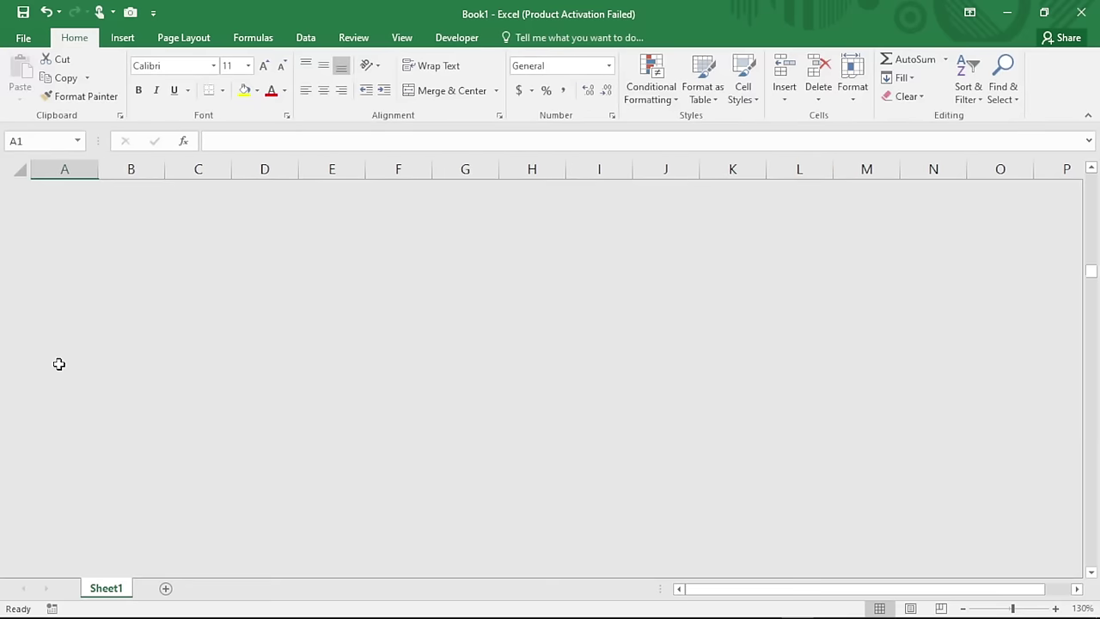
{"action": "key", "text": "Down"}
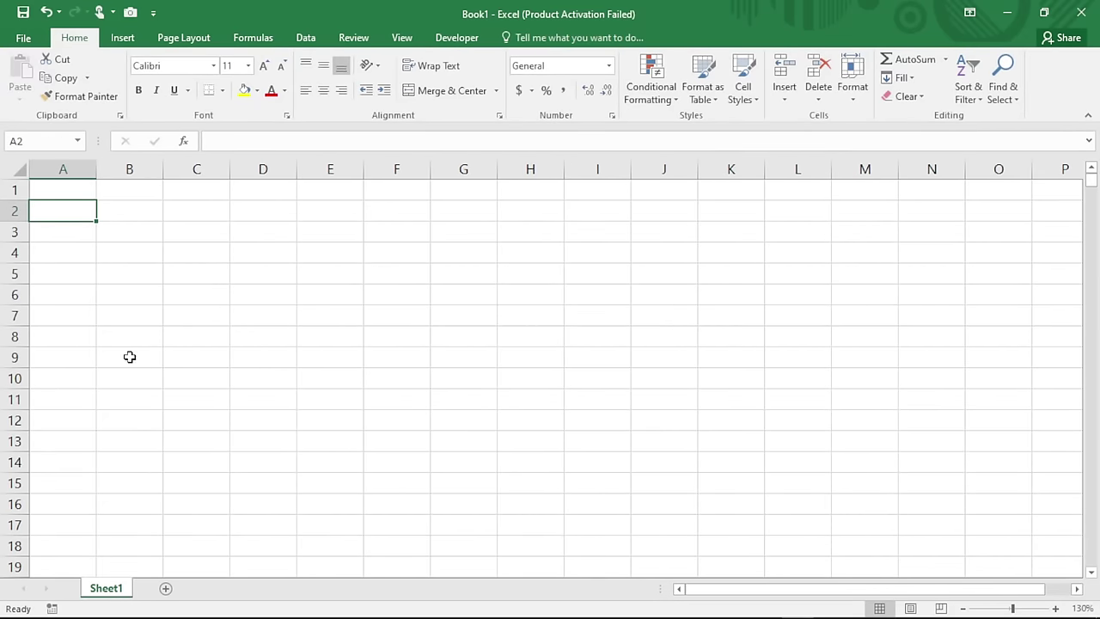
- Make the first copy of Sheet1 with Move or Copy and Create a copy ticked
{"action": "right_click", "coordinate": [117, 590]}
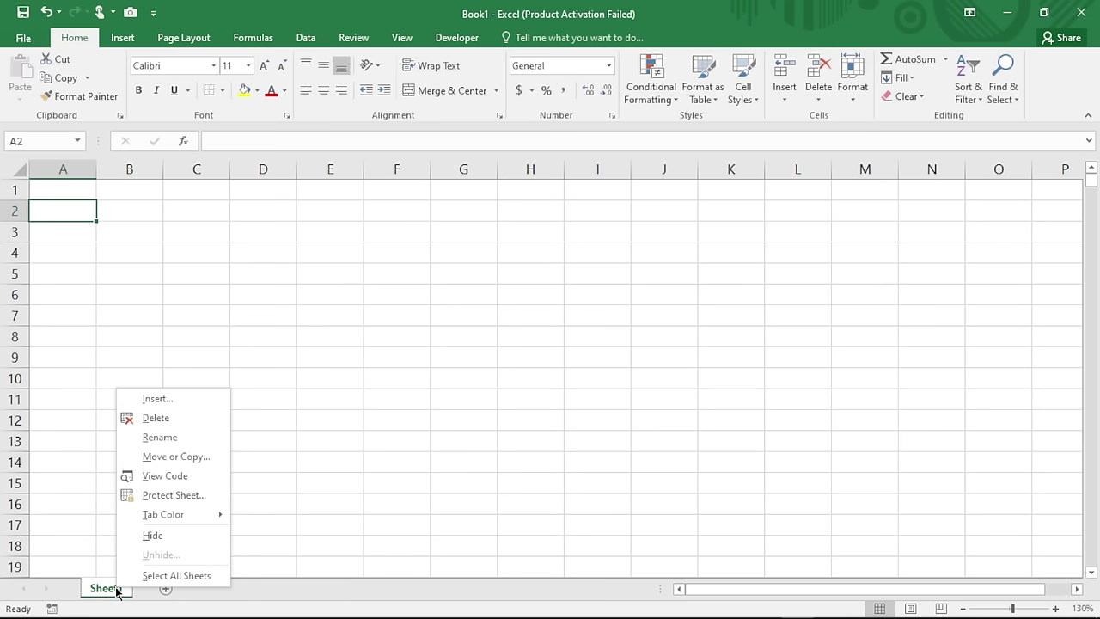
{"action": "left_click", "coordinate": [161, 456]}
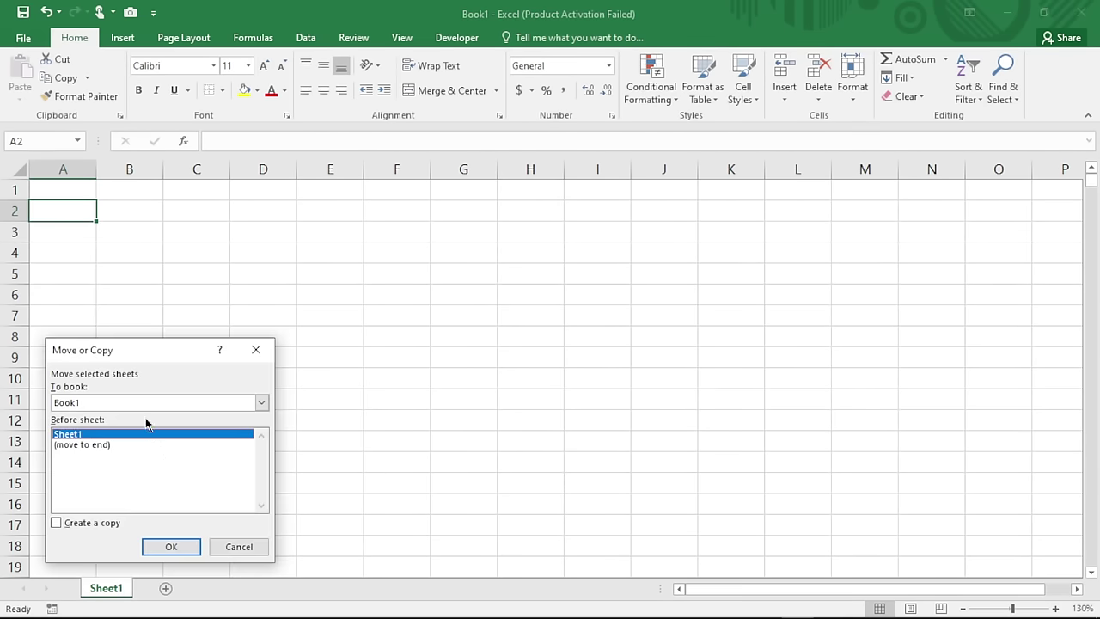
{"action": "left_click", "coordinate": [171, 547]}
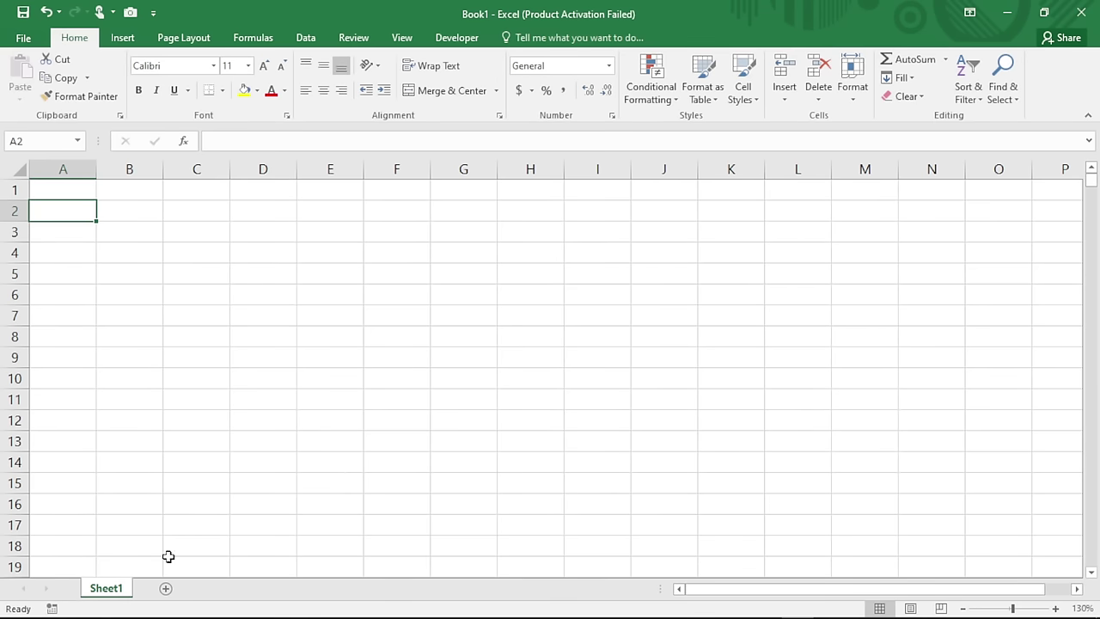
{"action": "right_click", "coordinate": [111, 591]}
{"action": "left_click", "coordinate": [142, 464]}
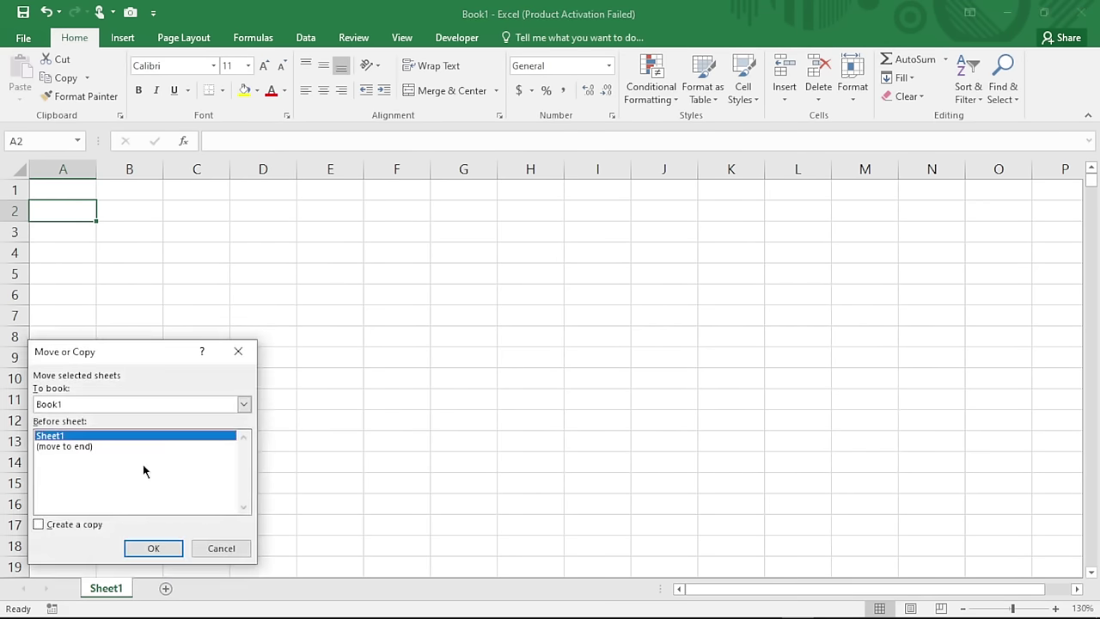
{"action": "left_click", "coordinate": [102, 524]}
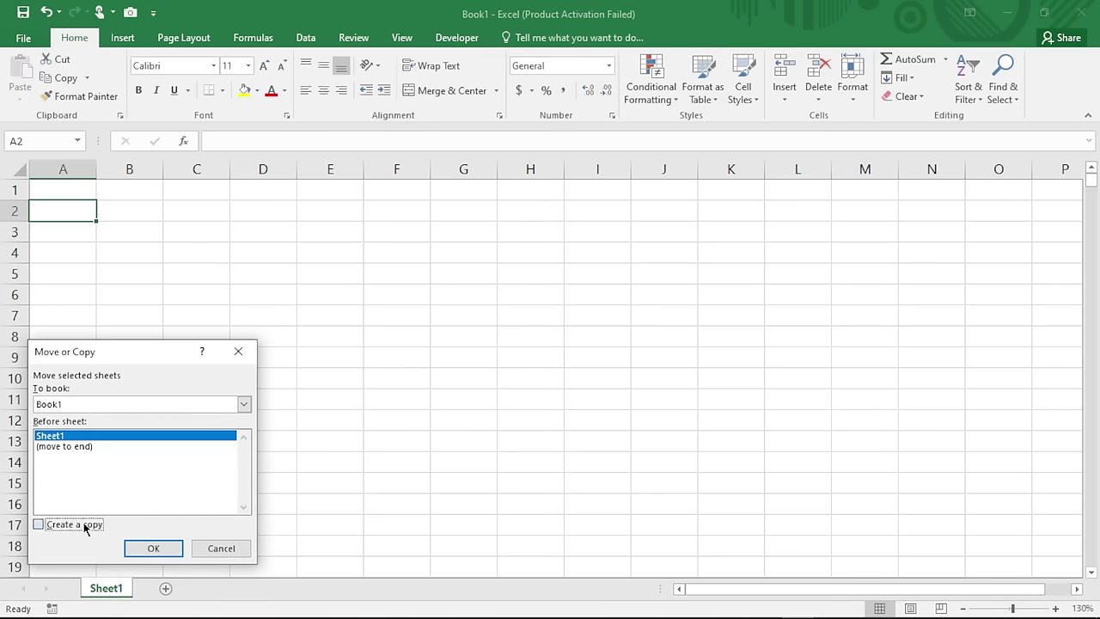
{"action": "left_click", "coordinate": [145, 549]}
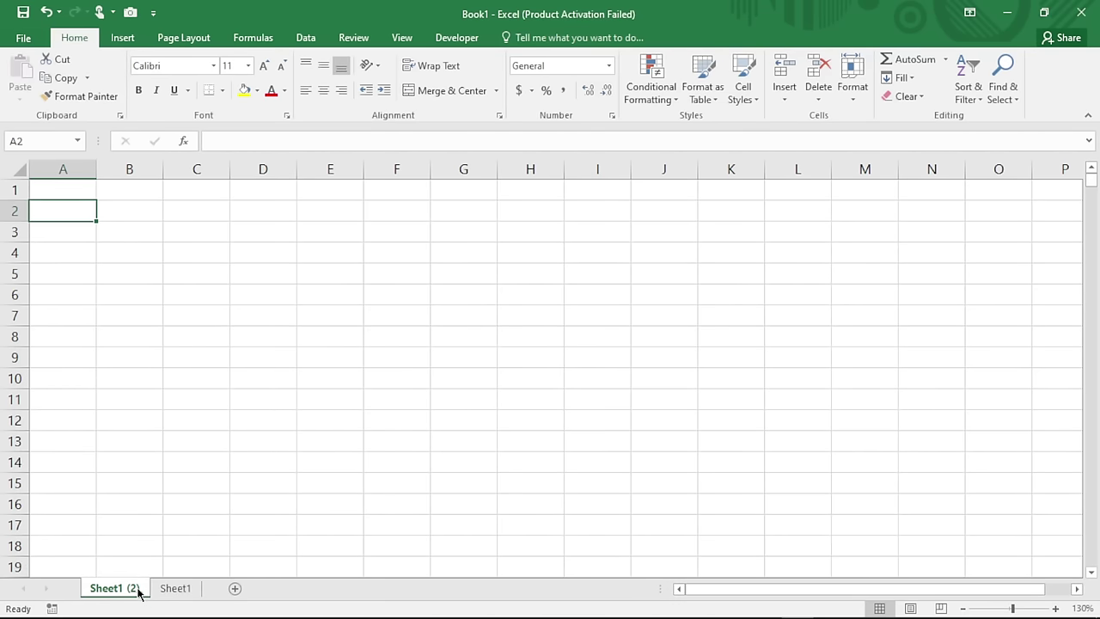
{"action": "left_click", "coordinate": [176, 590]}
- Make two more copies of Sheet1, then return to the original Sheet1
{"action": "right_click", "coordinate": [180, 589]}
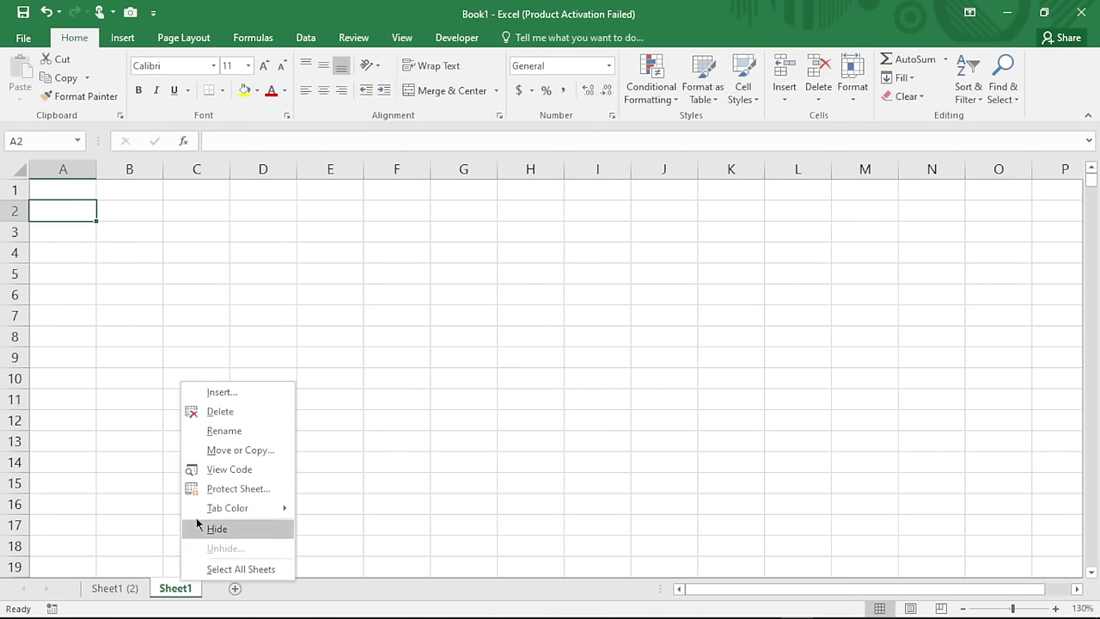
{"action": "left_click", "coordinate": [240, 450]}
{"action": "left_click", "coordinate": [146, 508]}
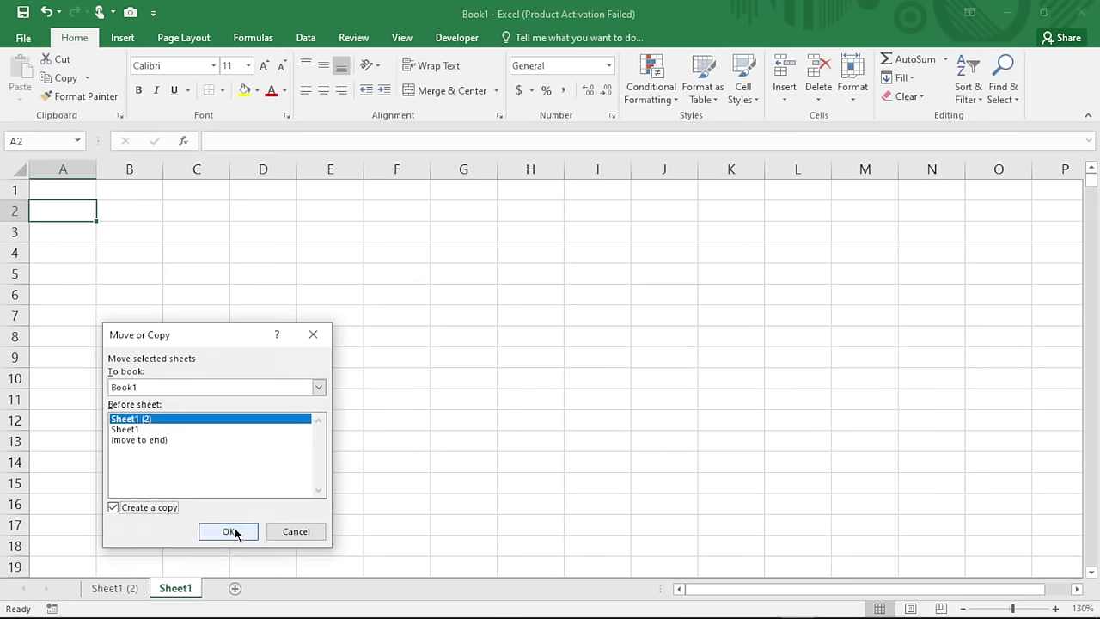
{"action": "left_click", "coordinate": [235, 533]}
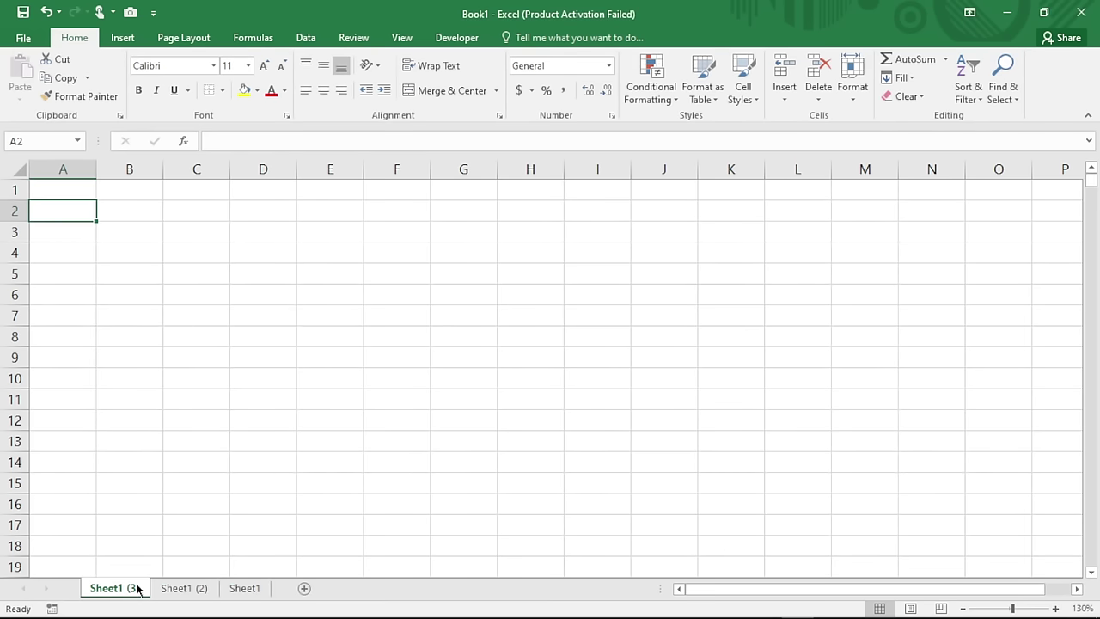
{"action": "right_click", "coordinate": [243, 589]}
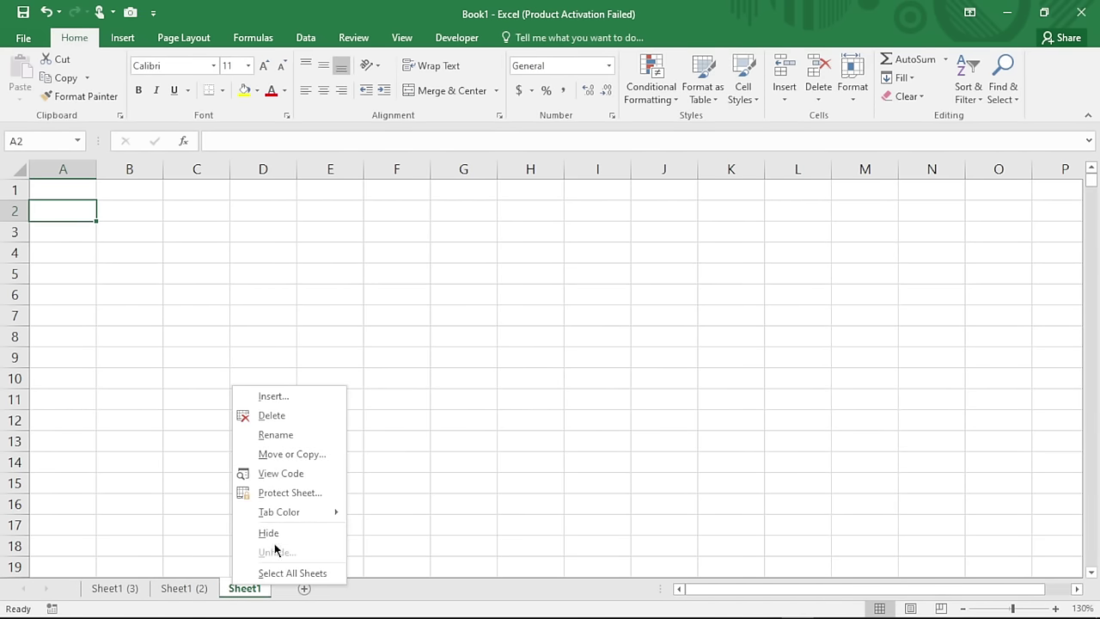
{"action": "left_click", "coordinate": [283, 453]}
{"action": "left_click", "coordinate": [191, 510]}
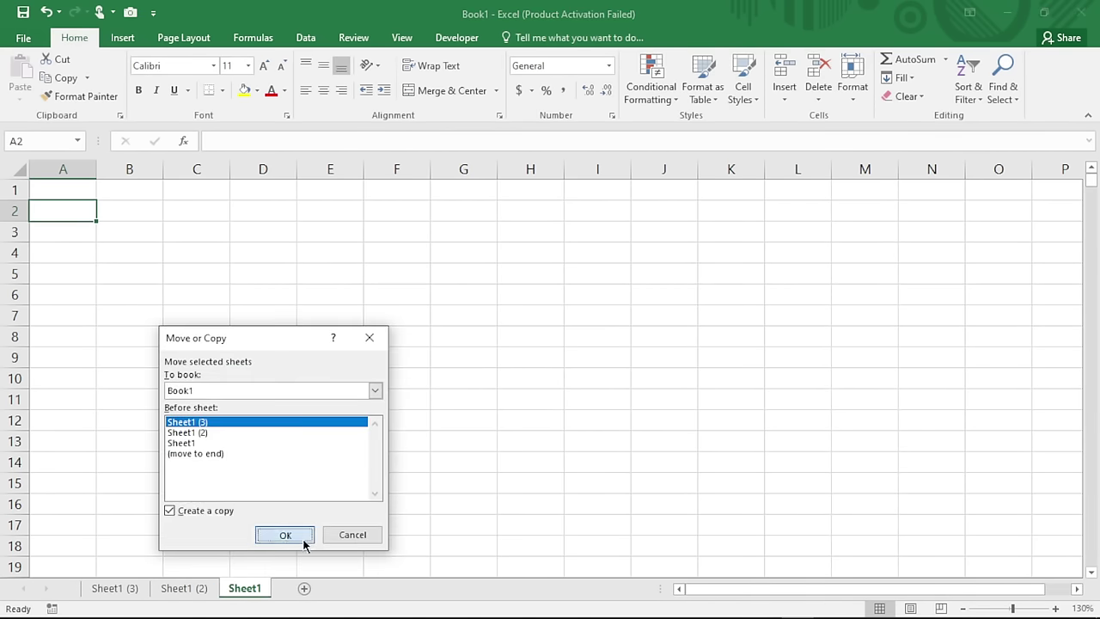
{"action": "left_click", "coordinate": [303, 540]}
{"action": "left_click", "coordinate": [315, 588]}
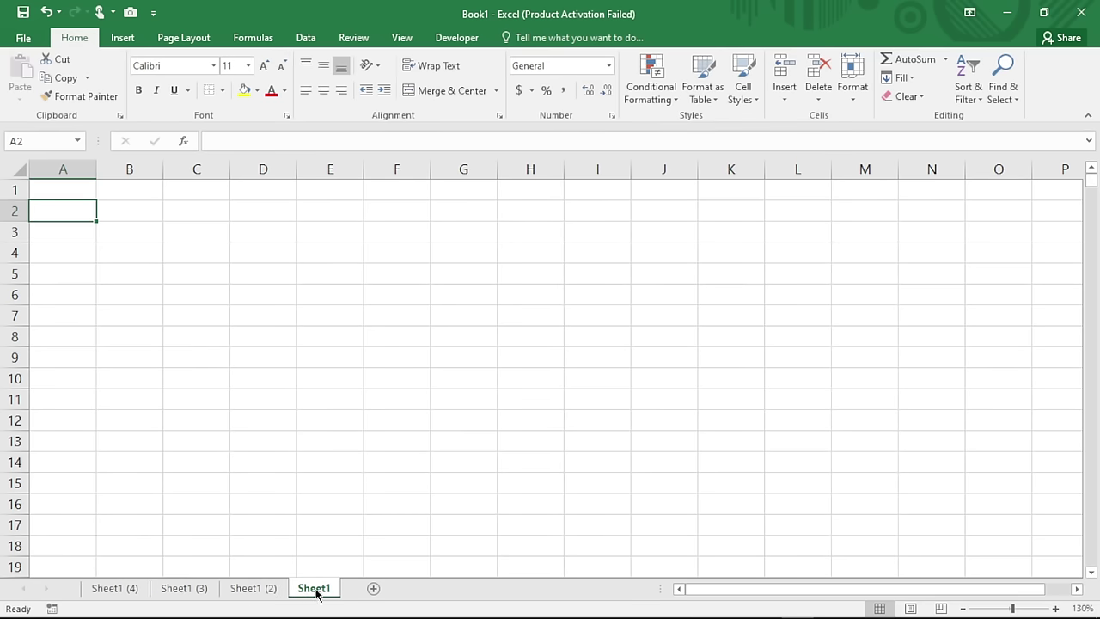
- Drag Sheet1 to the front, Sheet1 (2) after it, and Sheet1 (3) before Sheet1 (4), then reselect Sheet1
{"action": "left_click_drag", "start_coordinate": [315, 590], "coordinate": [90, 592]}
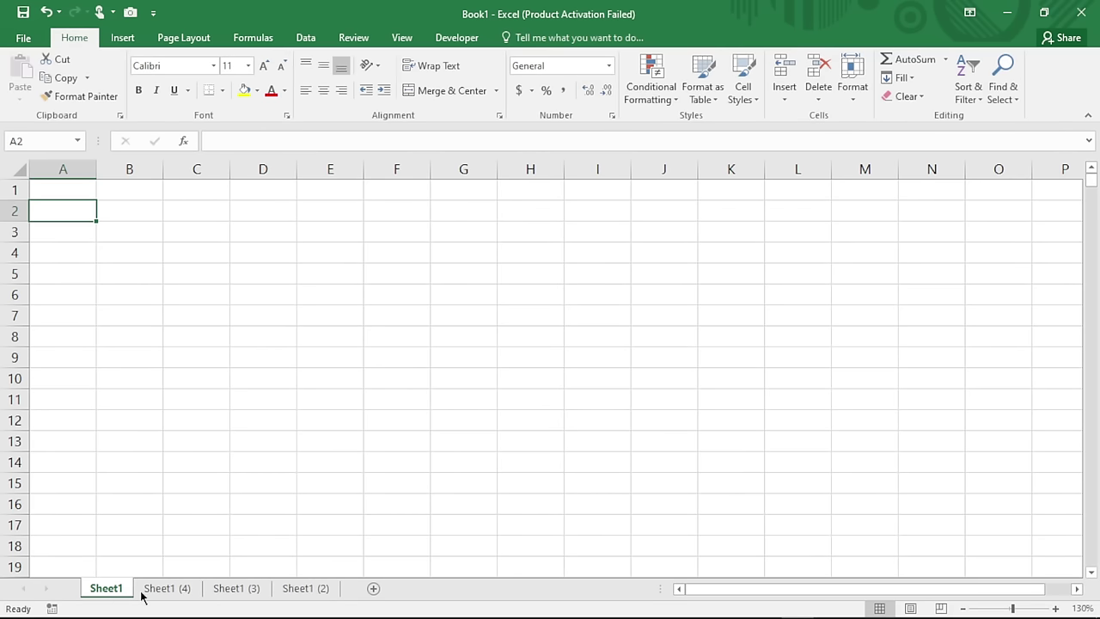
{"action": "left_click", "coordinate": [168, 592]}
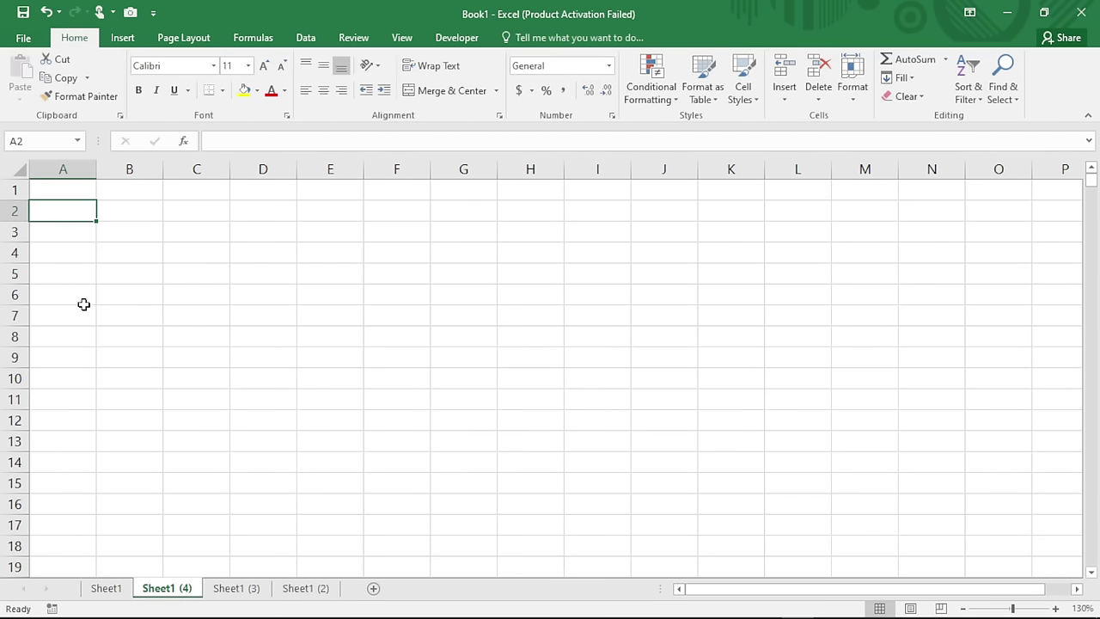
{"action": "key", "text": "ctrl+Down"}
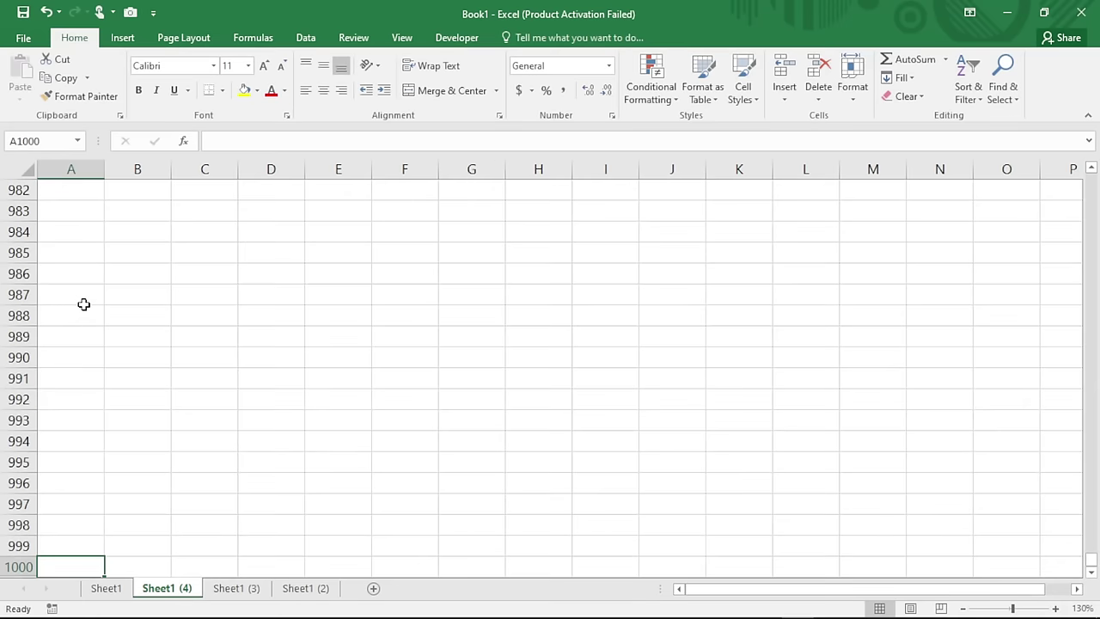
{"action": "key", "text": "ctrl+Up"}
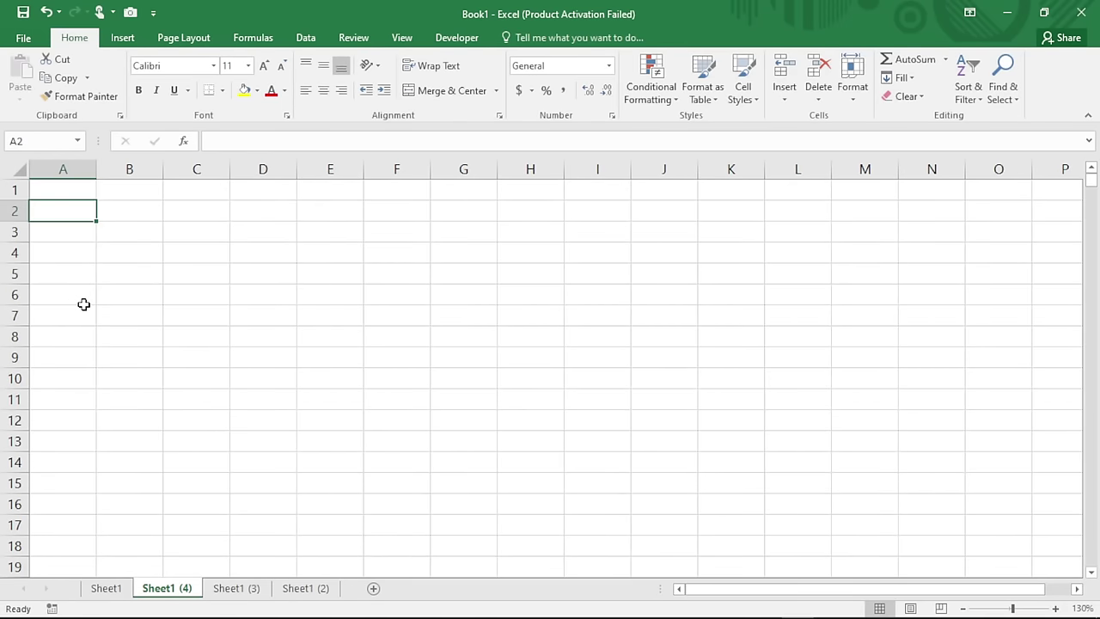
{"action": "left_click", "coordinate": [106, 587]}
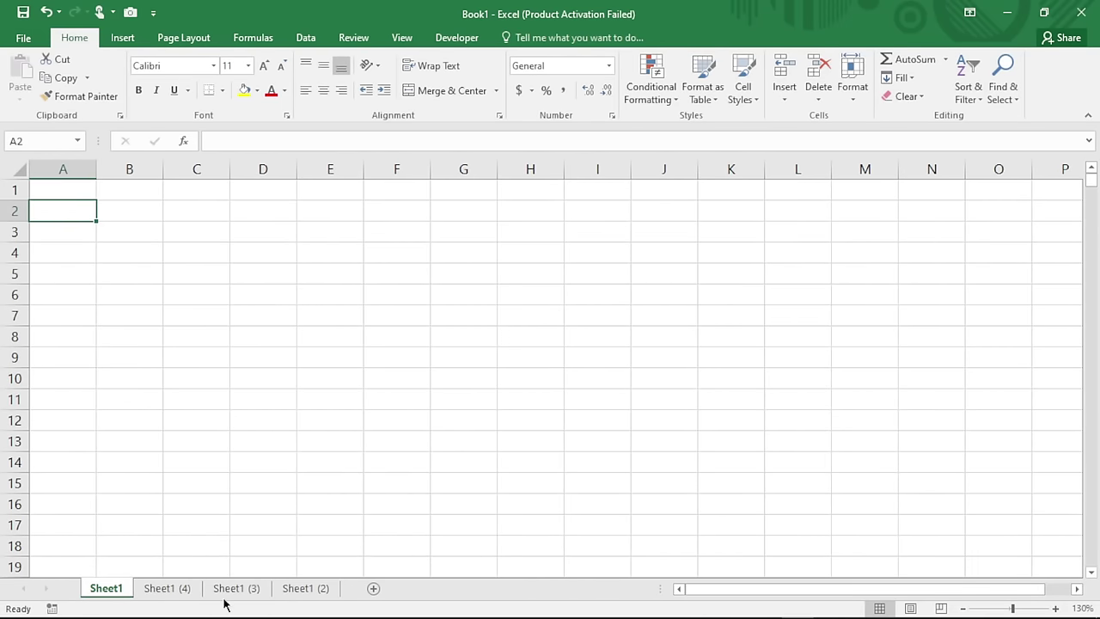
{"action": "left_click_drag", "start_coordinate": [302, 592], "coordinate": [144, 586]}
{"action": "left_click_drag", "start_coordinate": [296, 590], "coordinate": [206, 592]}
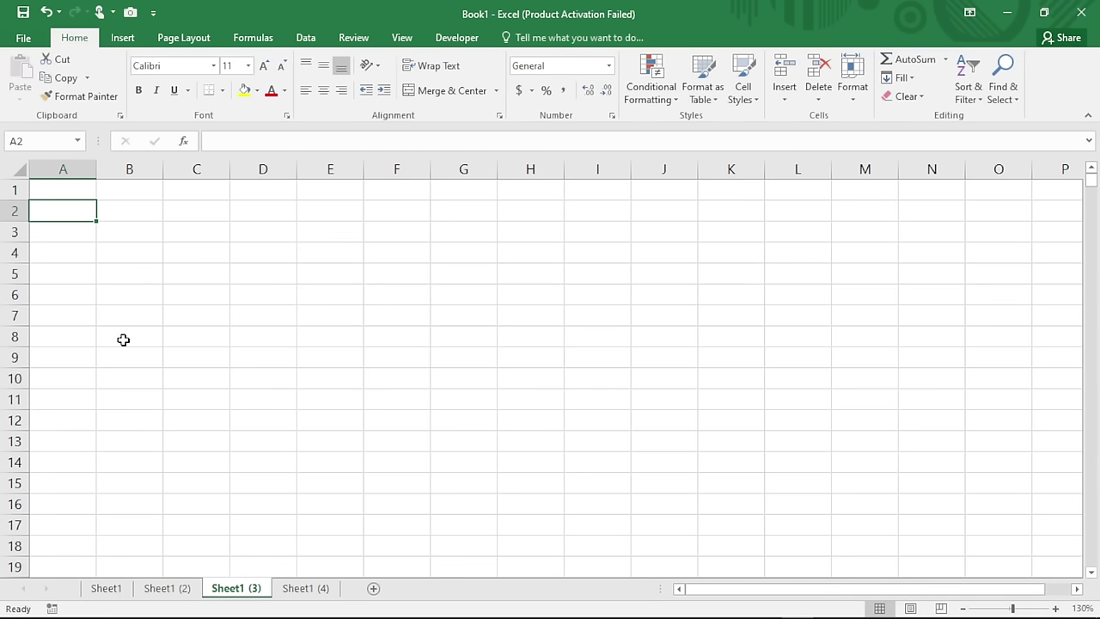
{"action": "left_click", "coordinate": [84, 188]}
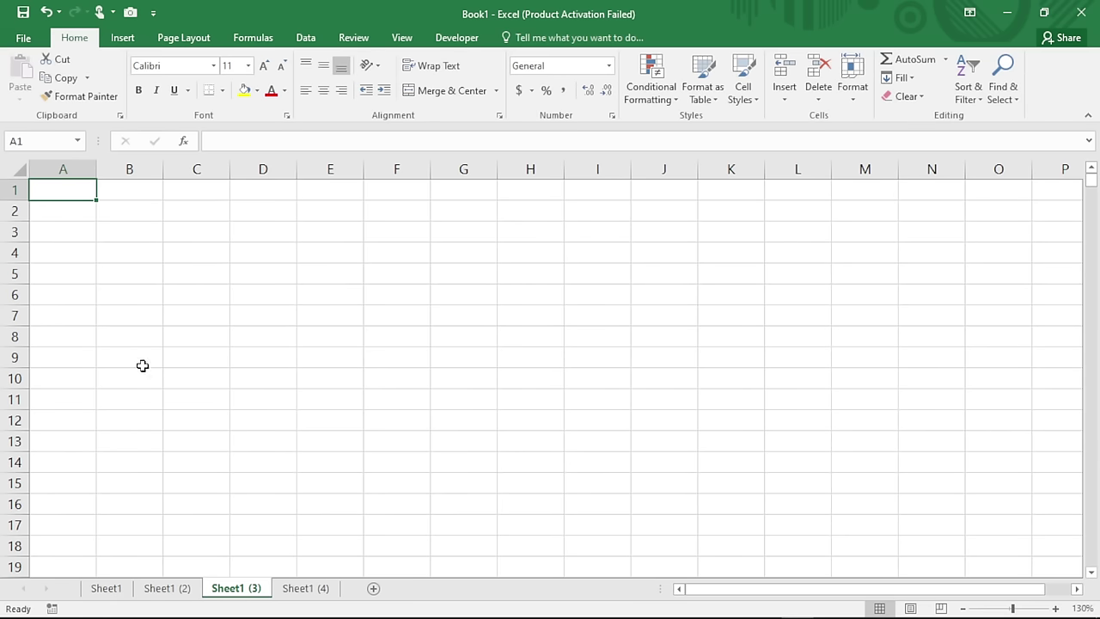
{"action": "left_click", "coordinate": [114, 592]}
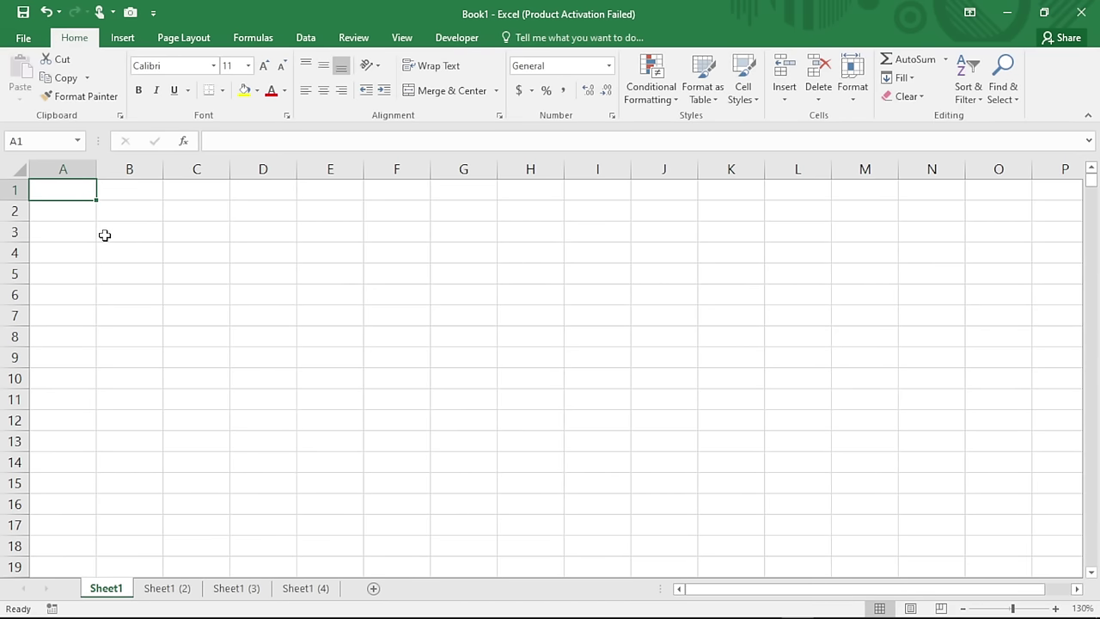
- Enter Item Name in A1 and Cost Price in B1, widening columns A and B
{"action": "key", "text": "Right"}
{"action": "key", "text": "Left"}
{"action": "type", "text": "I"}
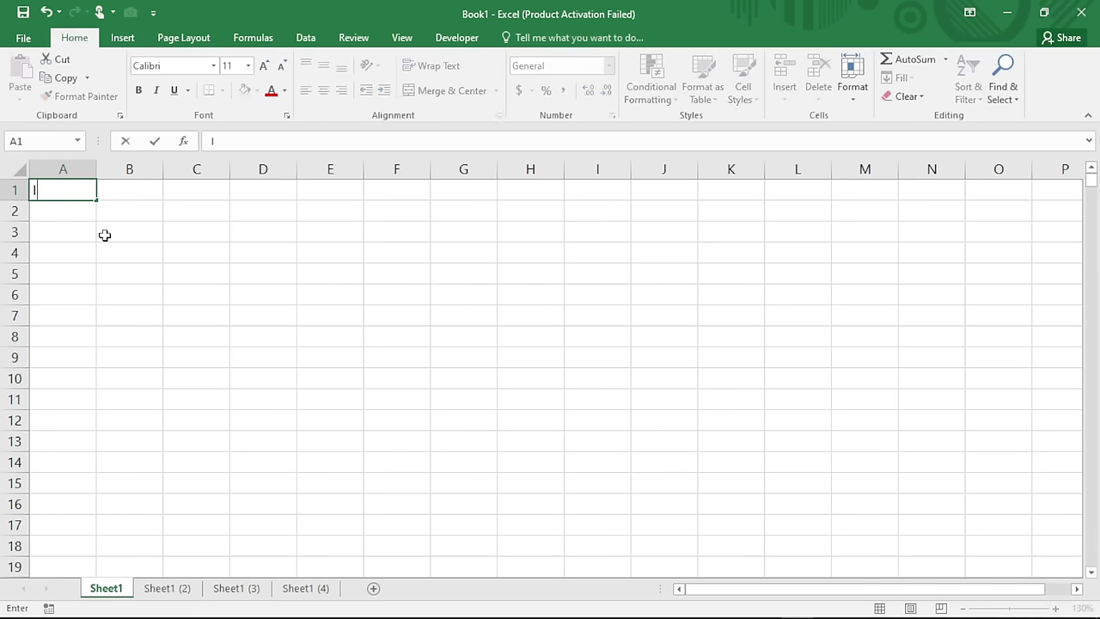
{"action": "type", "text": "tem N"}
{"action": "type", "text": "ame"}
{"action": "key", "text": "Tab"}
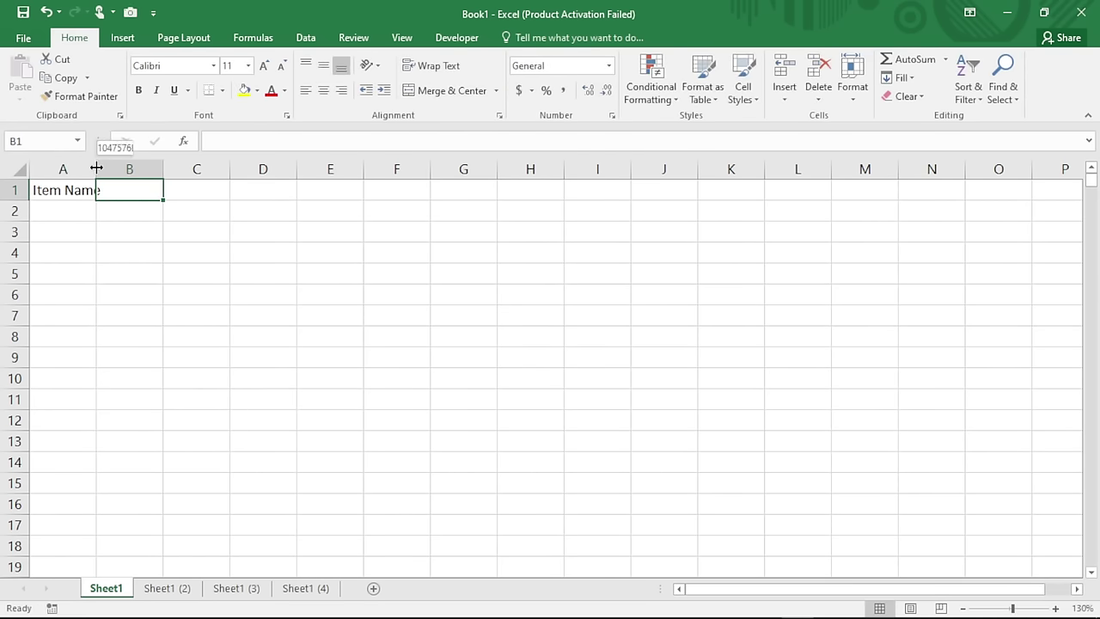
{"action": "left_click_drag", "start_coordinate": [96, 169], "coordinate": [107, 169]}
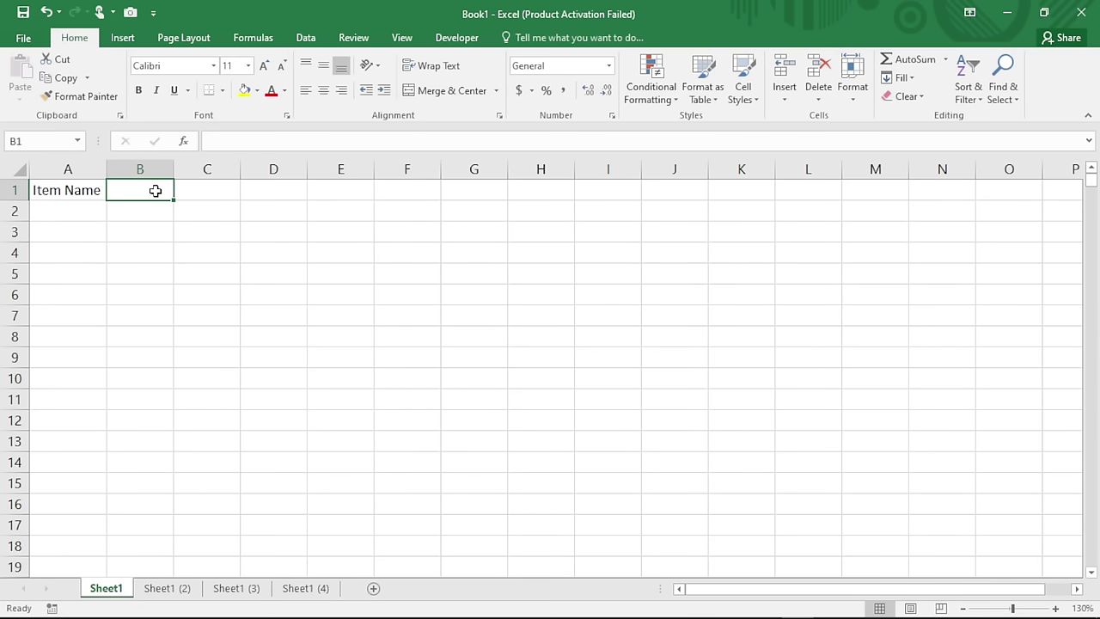
{"action": "type", "text": "Cost Pri"}
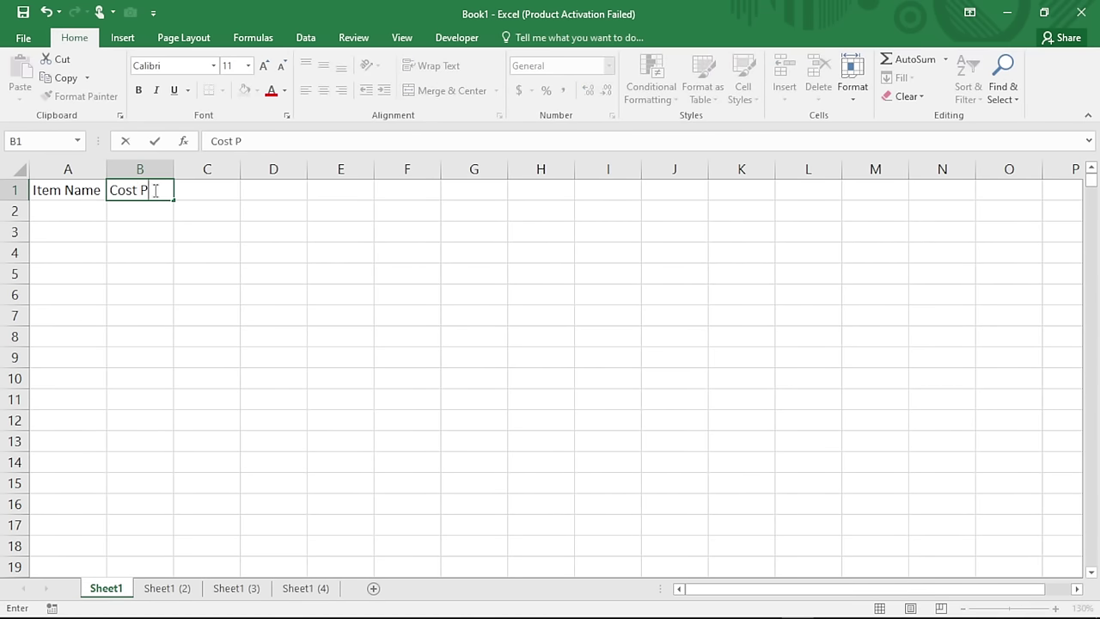
{"action": "type", "text": "ce"}
{"action": "key", "text": "Tab"}
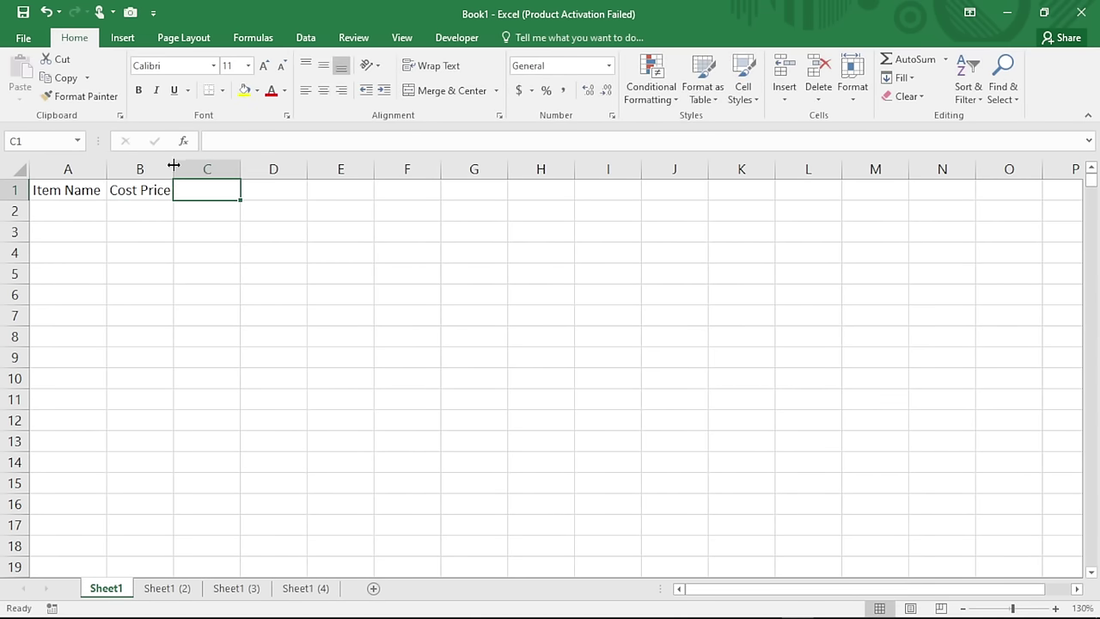
{"action": "left_click_drag", "start_coordinate": [174, 165], "coordinate": [182, 165]}
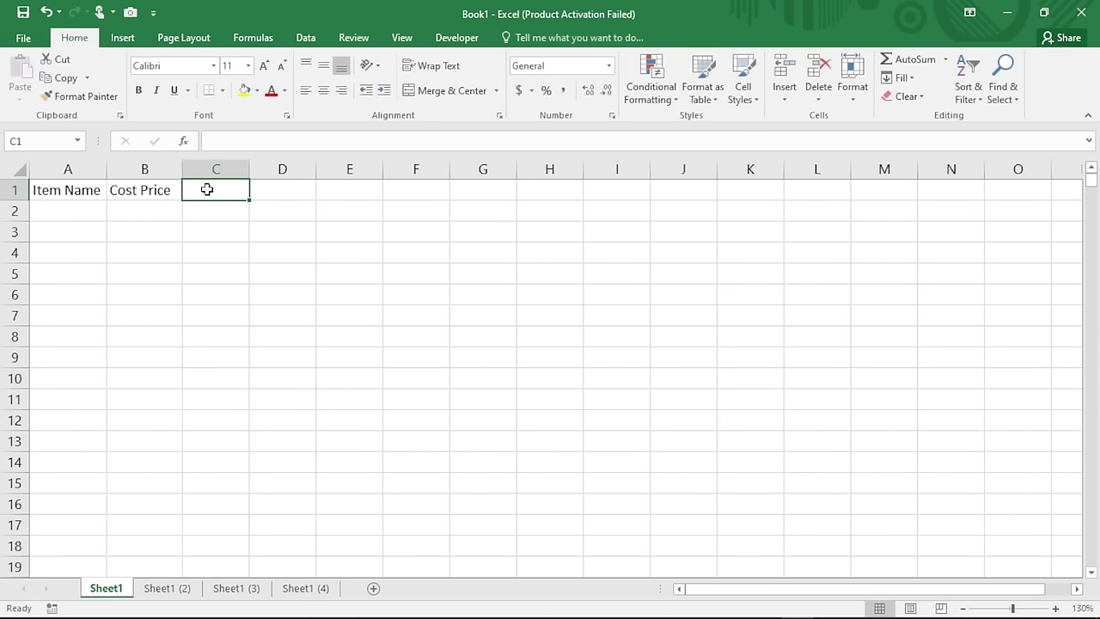
- Enter Retail Price in C1 and widen column C to fit it
{"action": "type", "text": "Retail "}
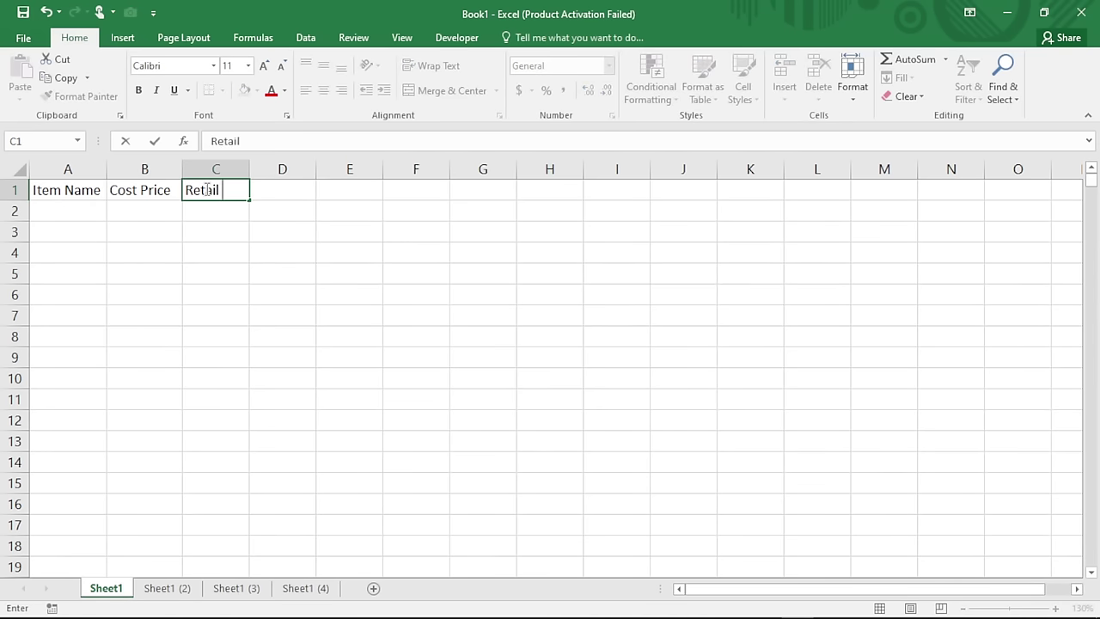
{"action": "type", "text": "Price"}
{"action": "key", "text": "Tab"}
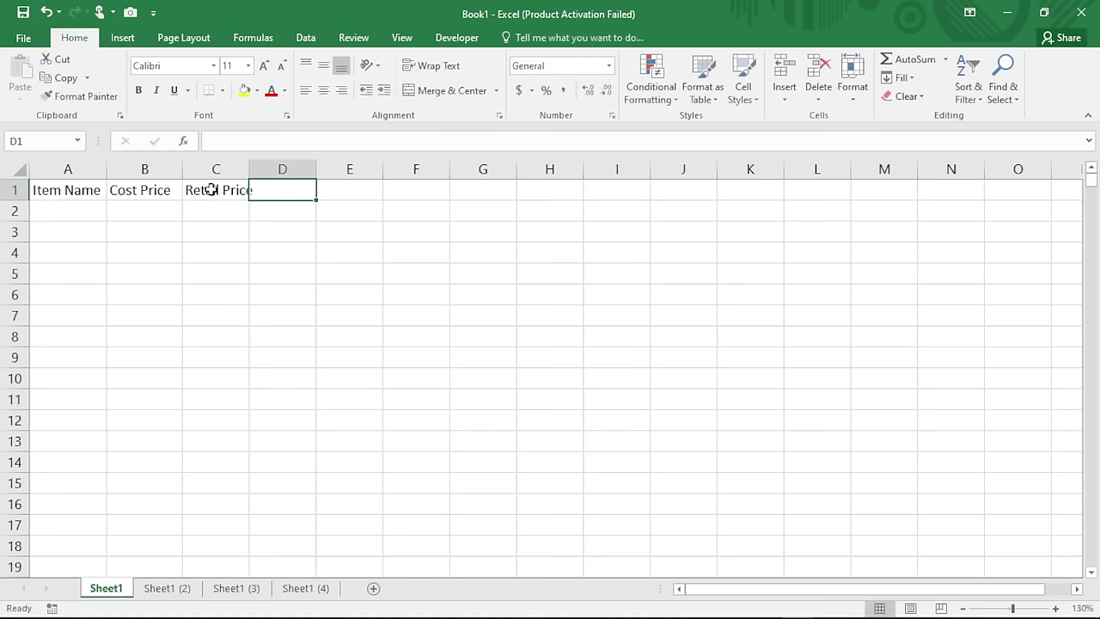
{"action": "left_click_drag", "start_coordinate": [249, 169], "coordinate": [259, 170]}
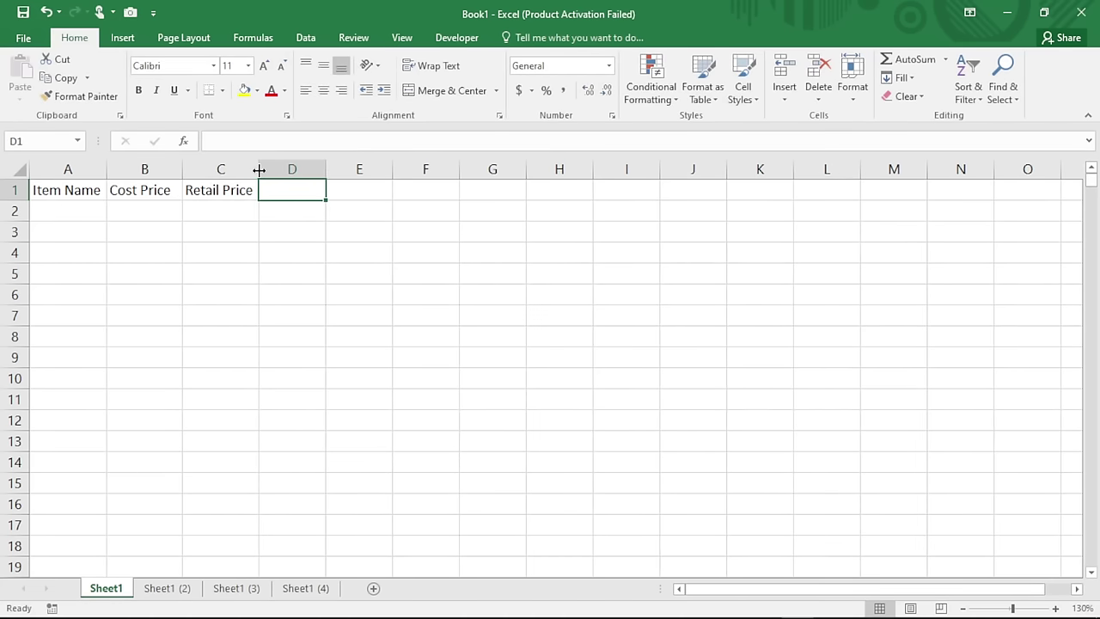
{"action": "left_click", "coordinate": [165, 213]}
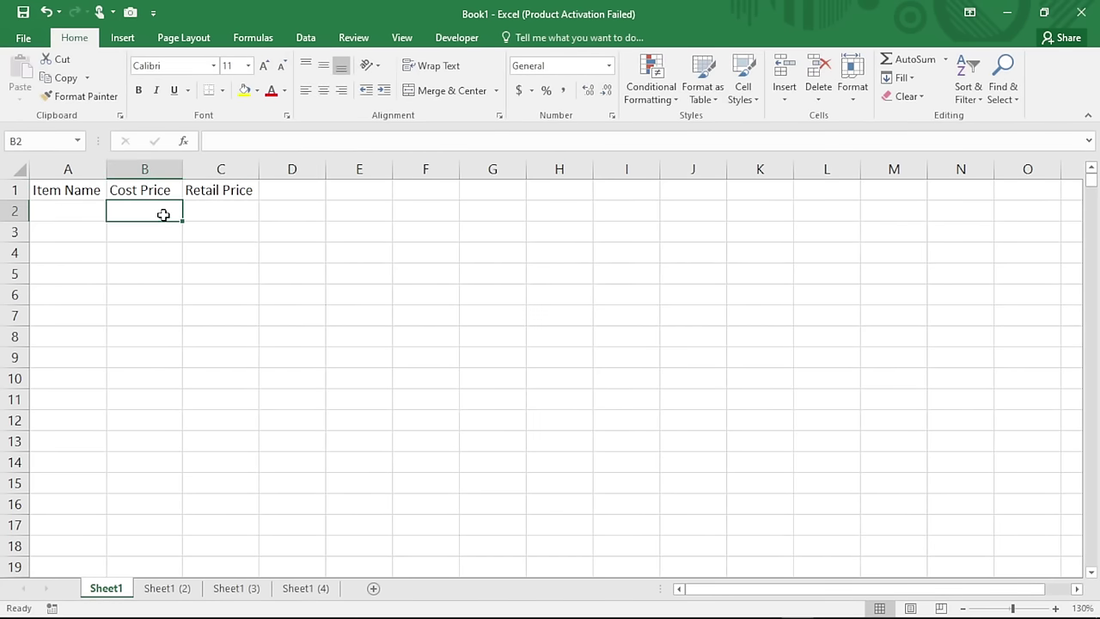
{"action": "left_click", "coordinate": [215, 211]}
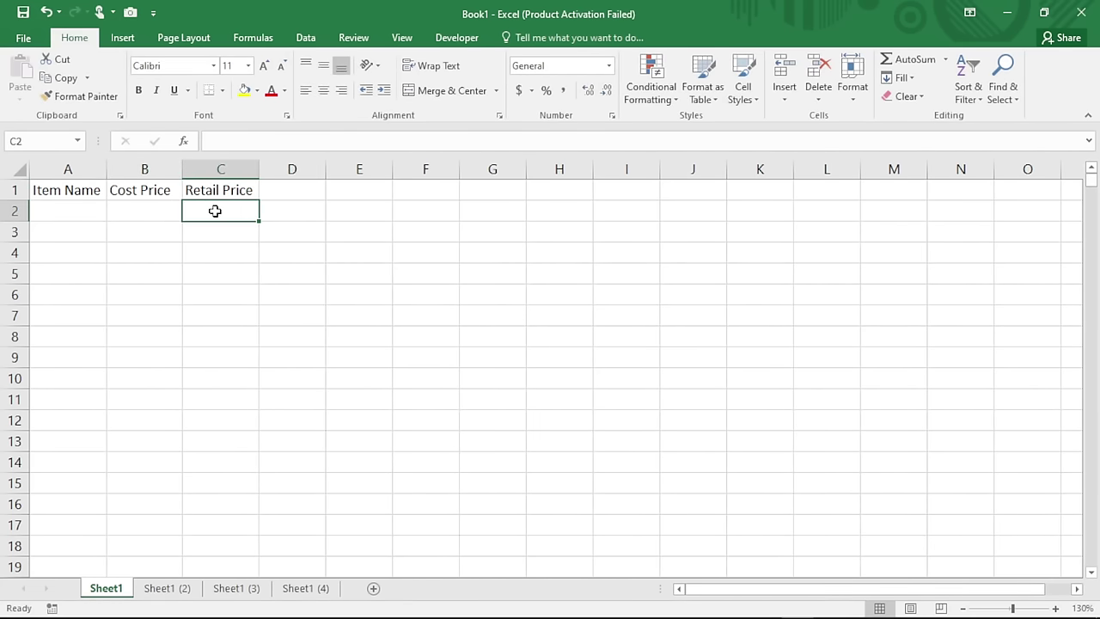
{"action": "left_click", "coordinate": [294, 192]}
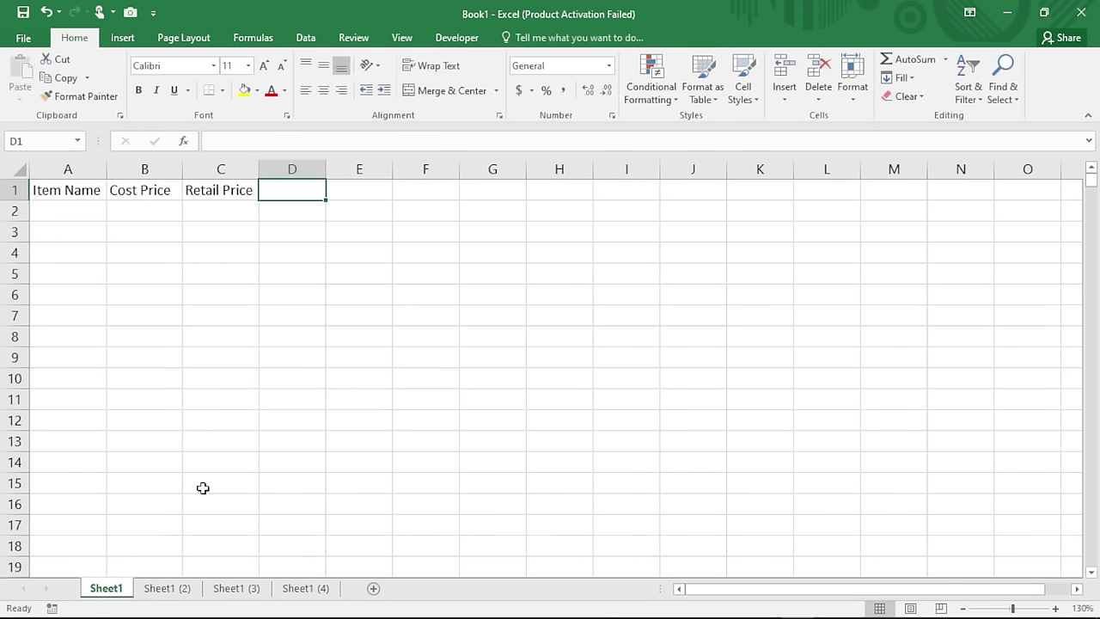
- Centre all cell contents on the sheet and make the row 1 headers bold
{"action": "left_click", "coordinate": [9, 167]}
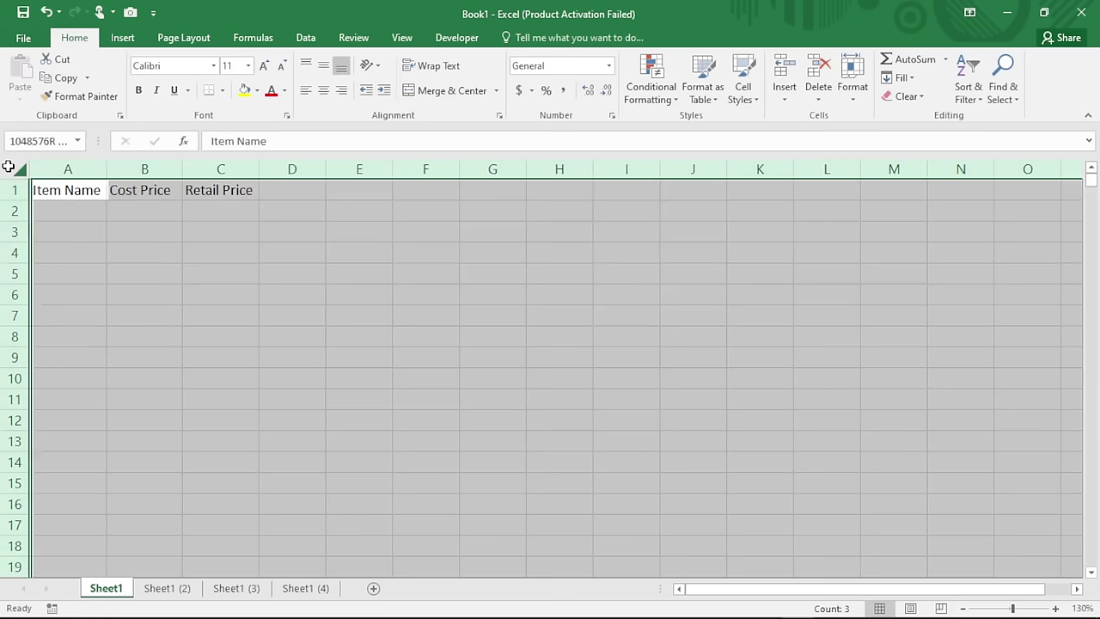
{"action": "left_click", "coordinate": [323, 90]}
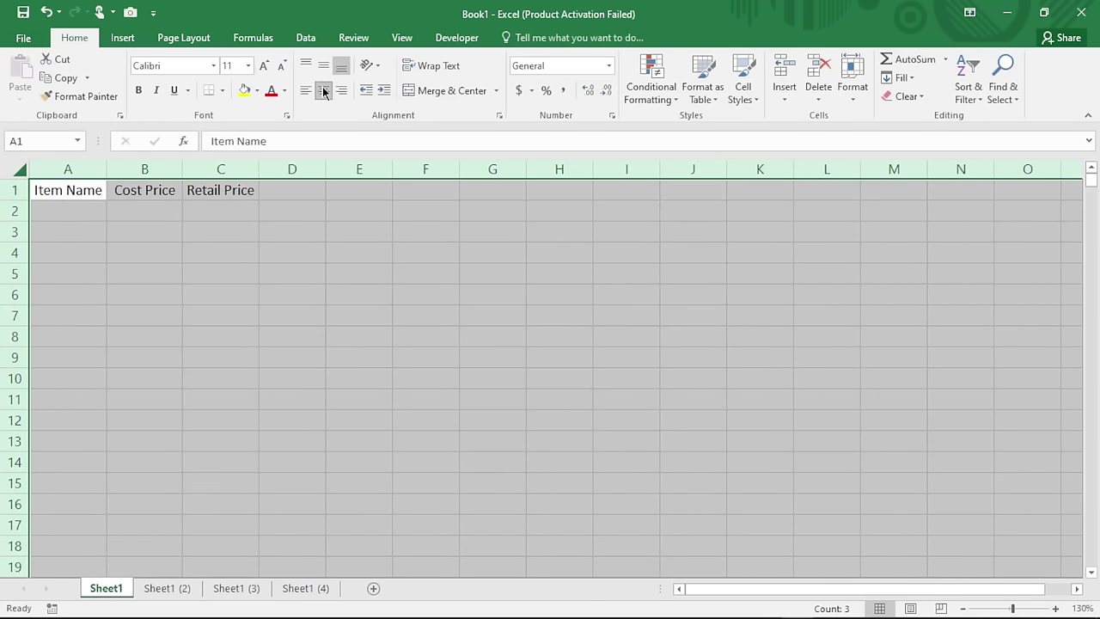
{"action": "left_click", "coordinate": [225, 190]}
{"action": "left_click", "coordinate": [15, 190]}
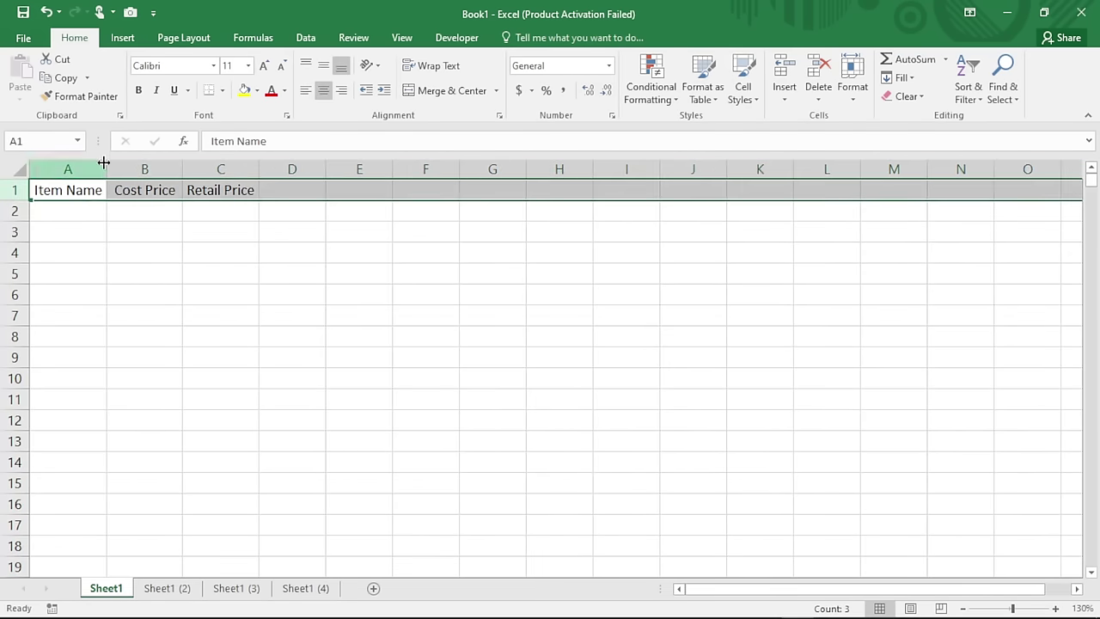
{"action": "left_click", "coordinate": [140, 90]}
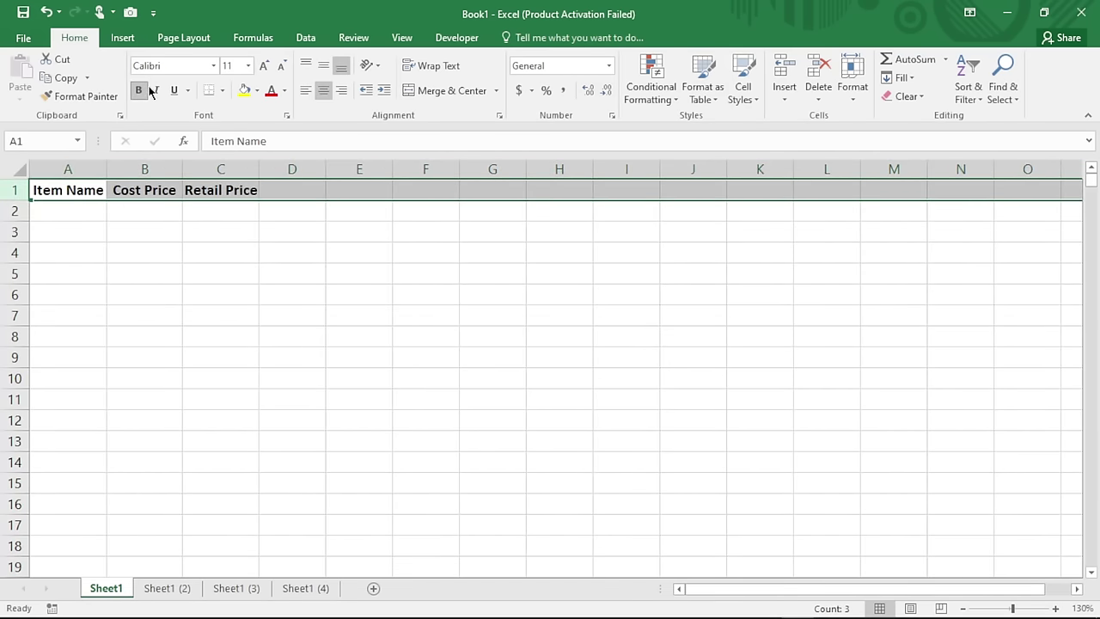
{"action": "left_click", "coordinate": [87, 211]}
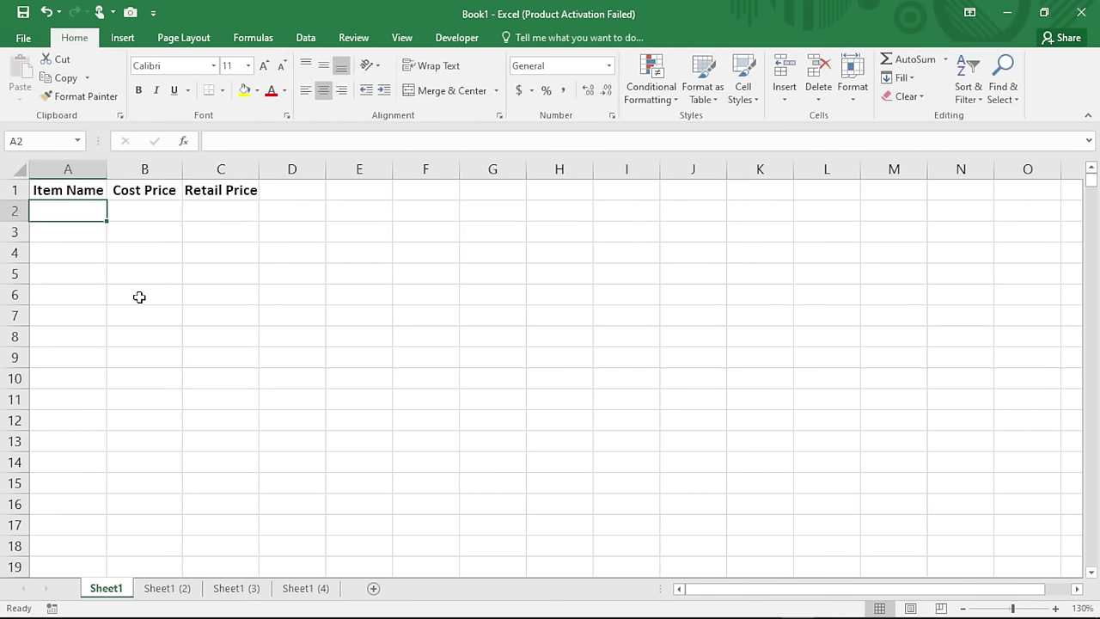
- Enter Sample 1, Sample 2 and Sample 3 in A2:A4
{"action": "type", "text": "Sample 1"}
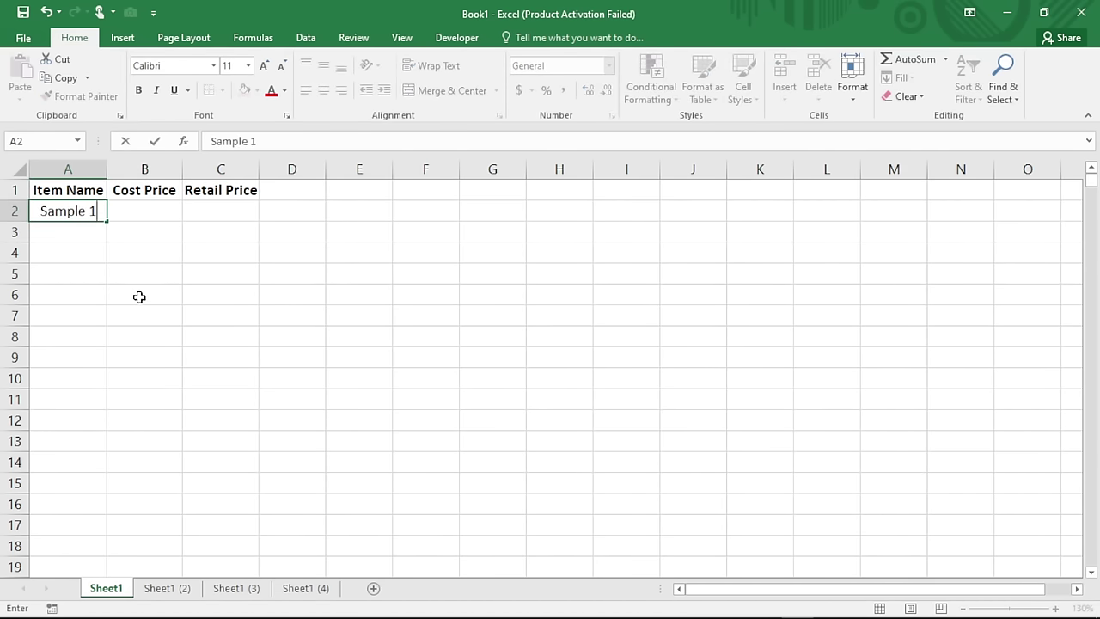
{"action": "key", "text": "Return"}
{"action": "type", "text": "Samp"}
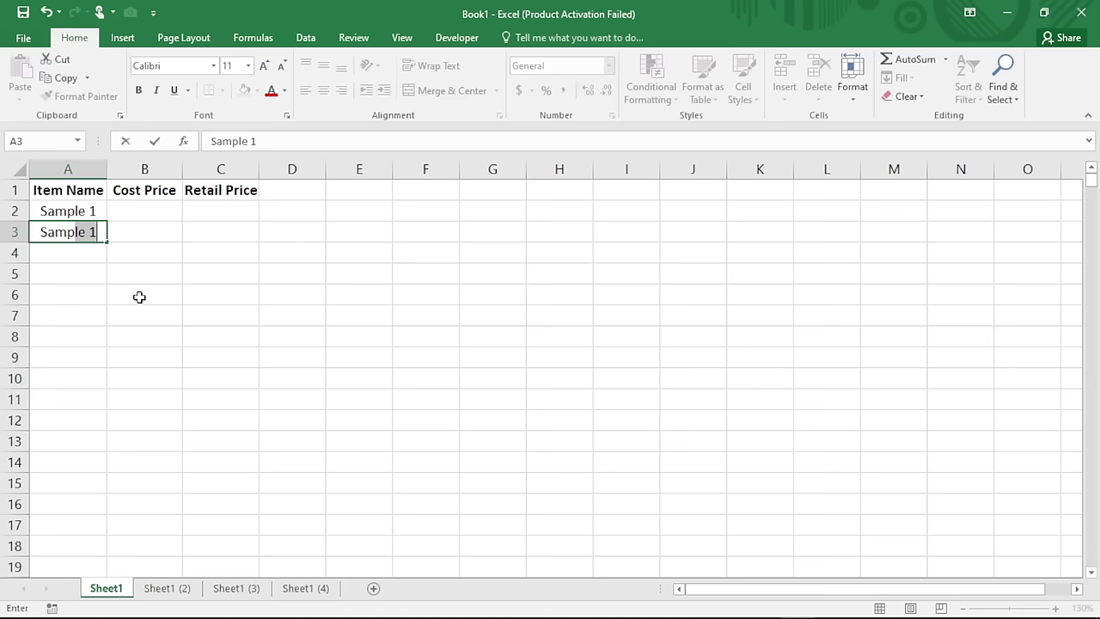
{"action": "type", "text": "le 2"}
{"action": "key", "text": "Return"}
{"action": "type", "text": "Sam"}
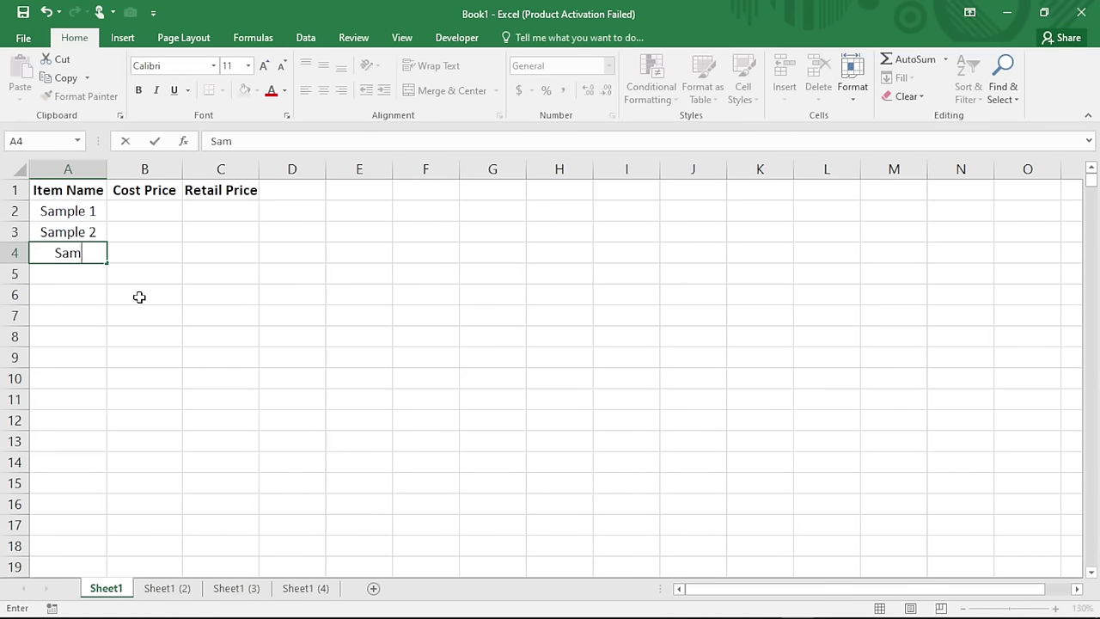
{"action": "type", "text": "ple 3"}
{"action": "key", "text": "Tab"}
- Enter cost prices 100, 120, 140 and retail prices 120, 140, 160 in B2:C4
{"action": "key", "text": "Up"}
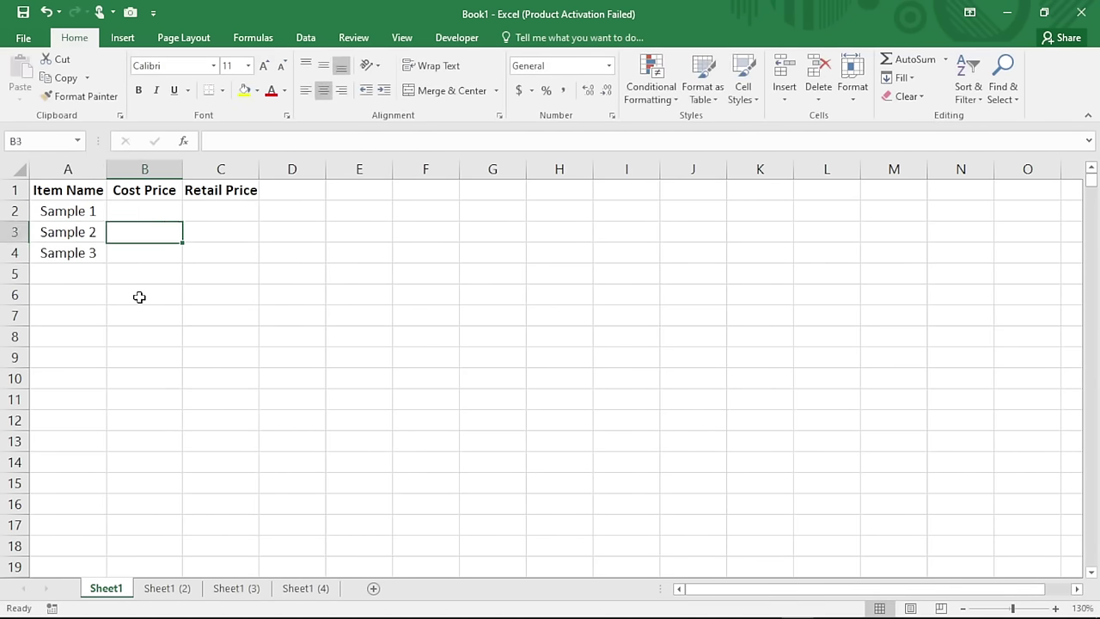
{"action": "key", "text": "Up"}
{"action": "type", "text": "100"}
{"action": "key", "text": "Tab"}
{"action": "type", "text": "12"}
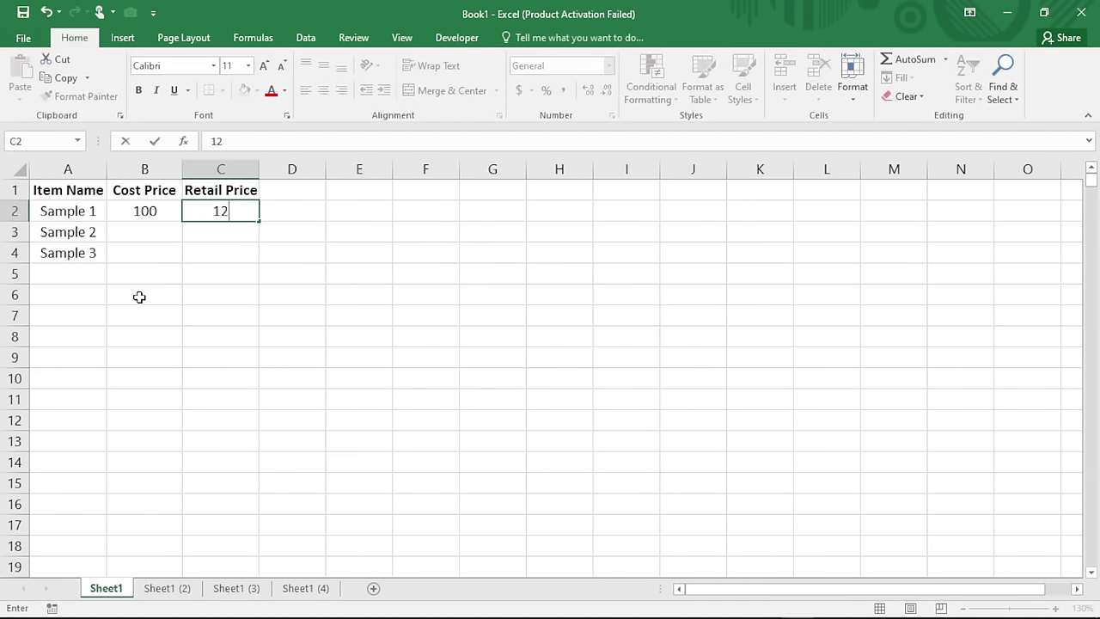
{"action": "type", "text": "0"}
{"action": "key", "text": "Return"}
{"action": "type", "text": "120"}
{"action": "key", "text": "Tab"}
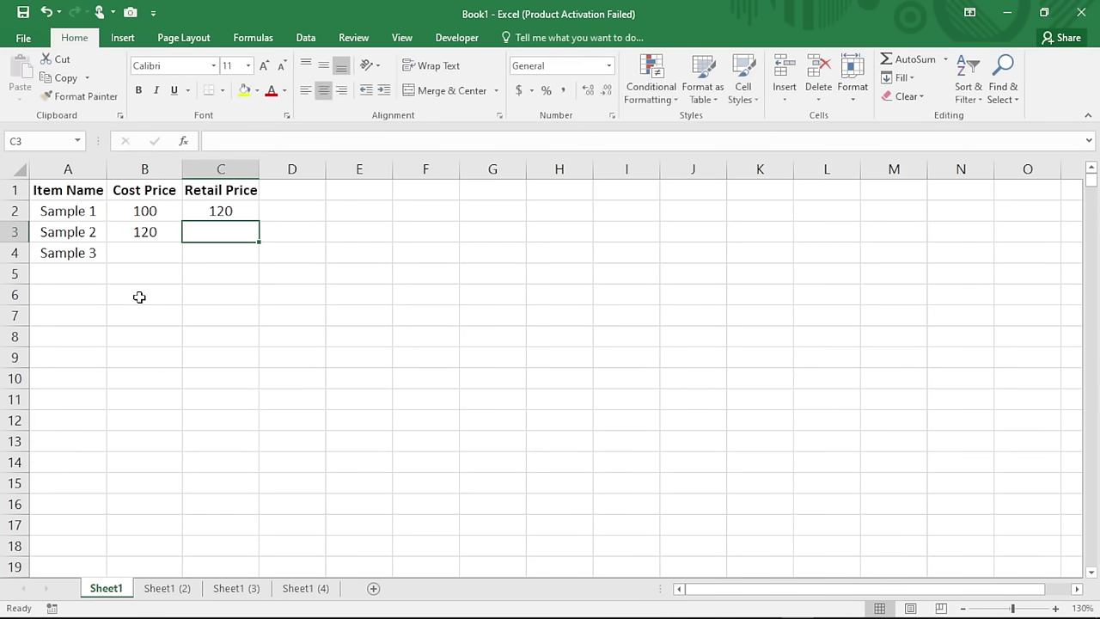
{"action": "type", "text": "140"}
{"action": "key", "text": "Return"}
{"action": "type", "text": "1"}
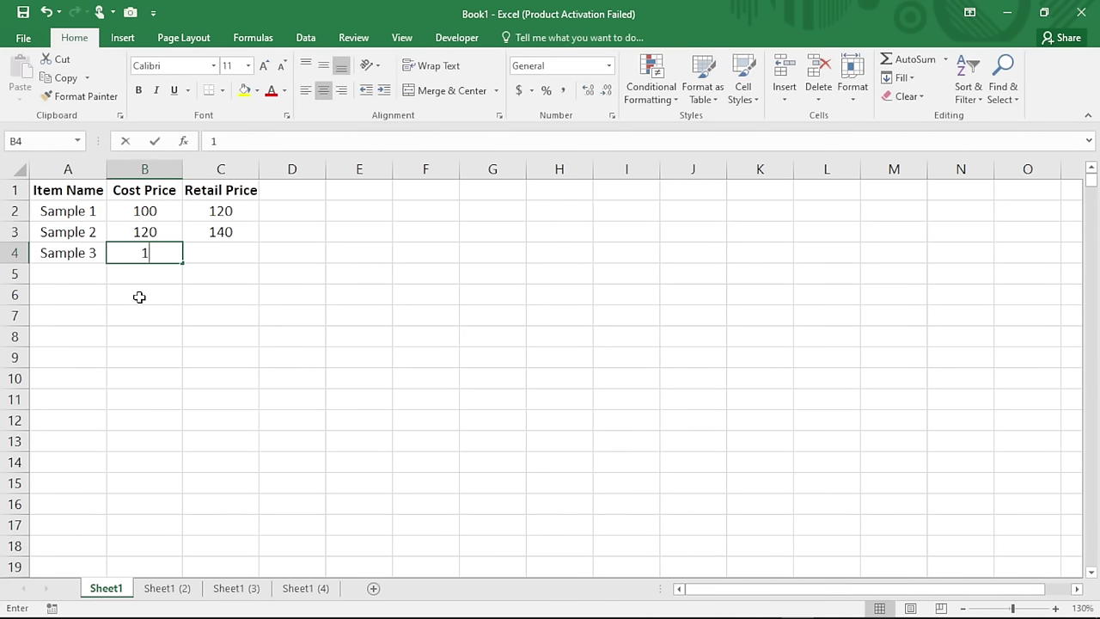
{"action": "type", "text": "40"}
{"action": "key", "text": "Tab"}
{"action": "type", "text": "1"}
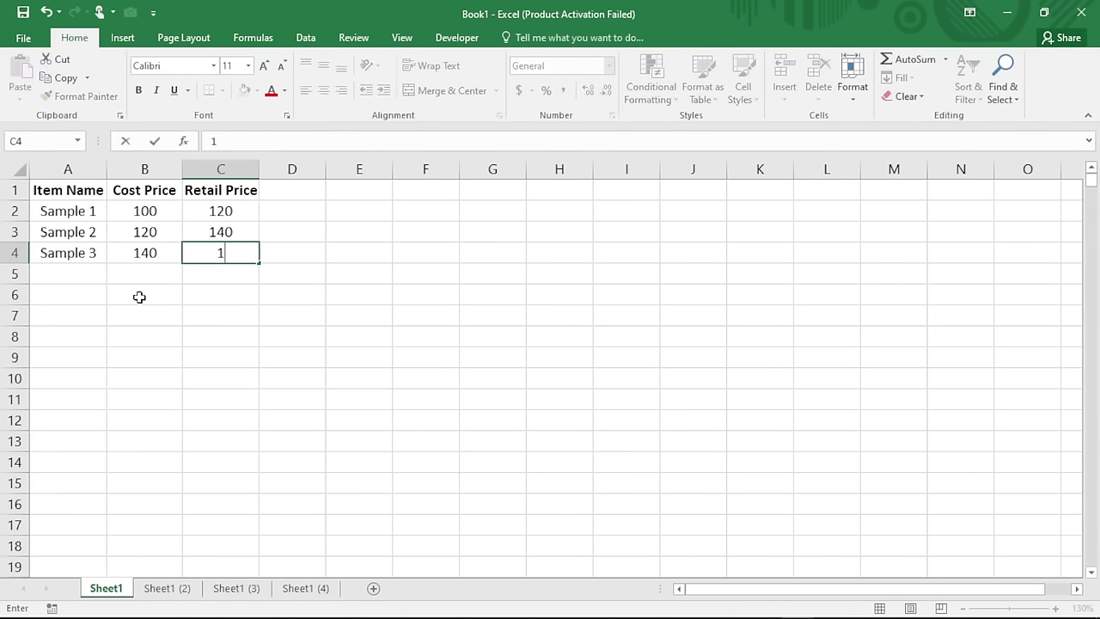
{"action": "type", "text": "60"}
{"action": "key", "text": "Return"}
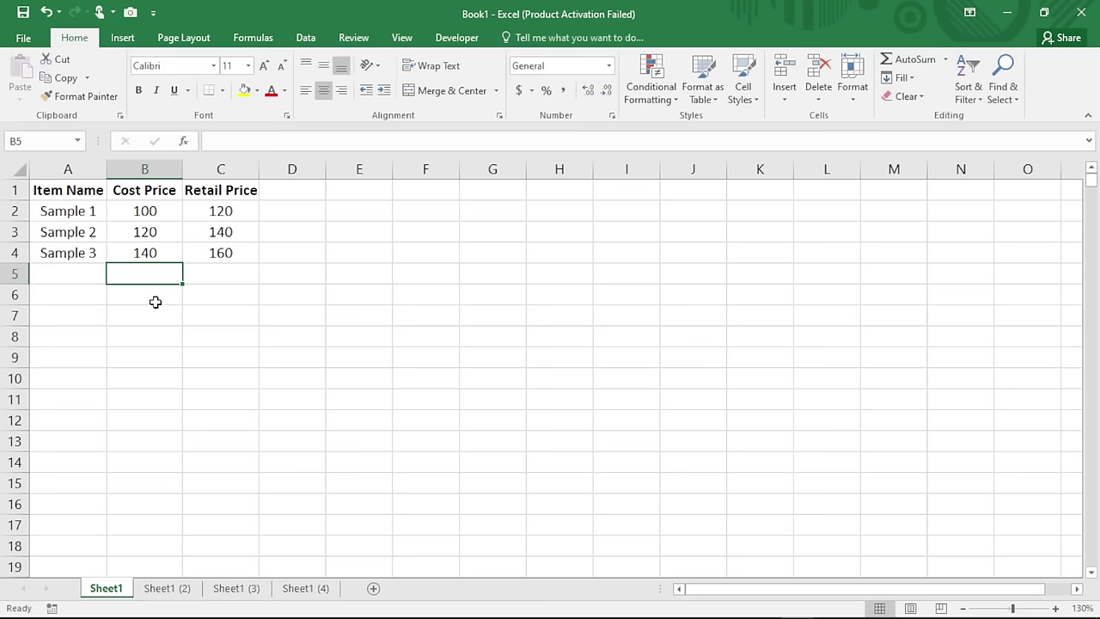
- Apply the Currency number format to columns B and C
{"action": "left_click", "coordinate": [159, 168]}
{"action": "left_click_drag", "start_coordinate": [159, 168], "coordinate": [209, 168]}
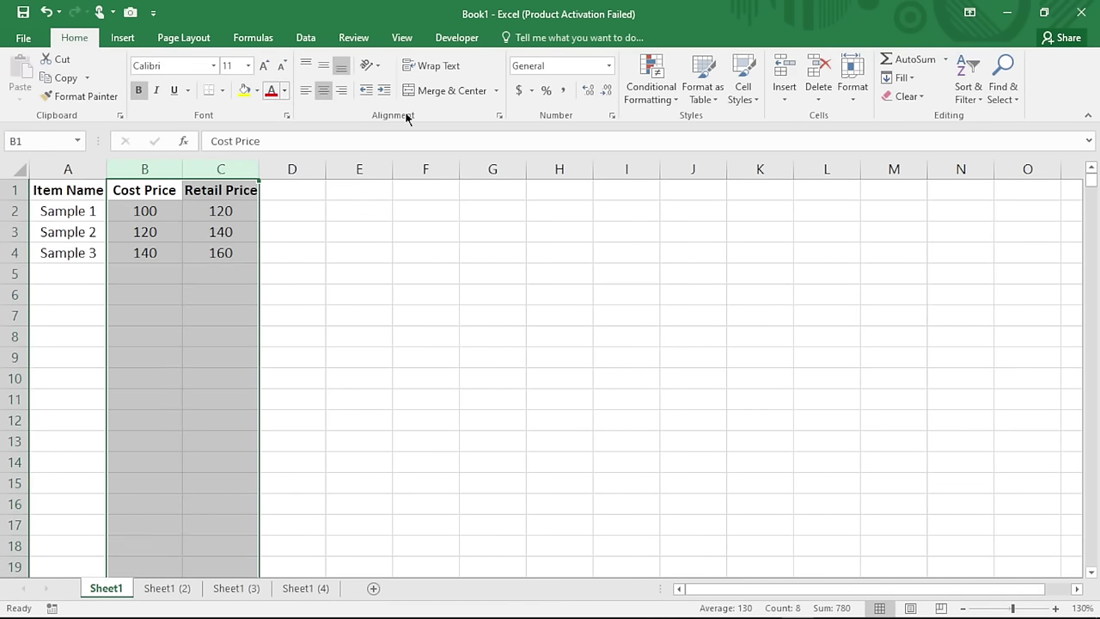
{"action": "left_click", "coordinate": [609, 67]}
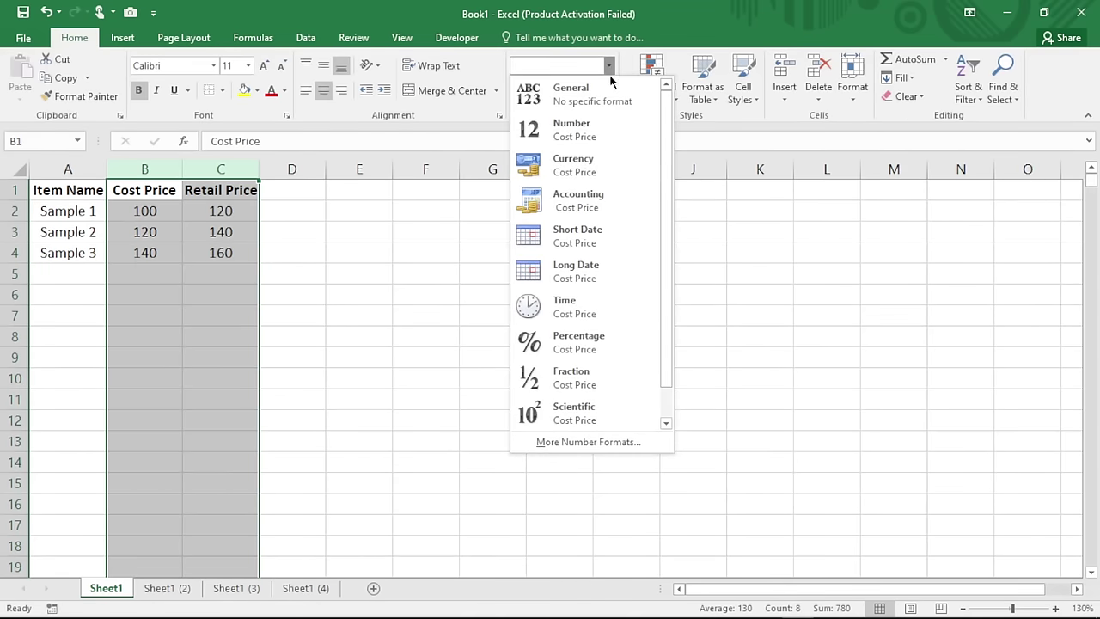
{"action": "left_click", "coordinate": [591, 165]}
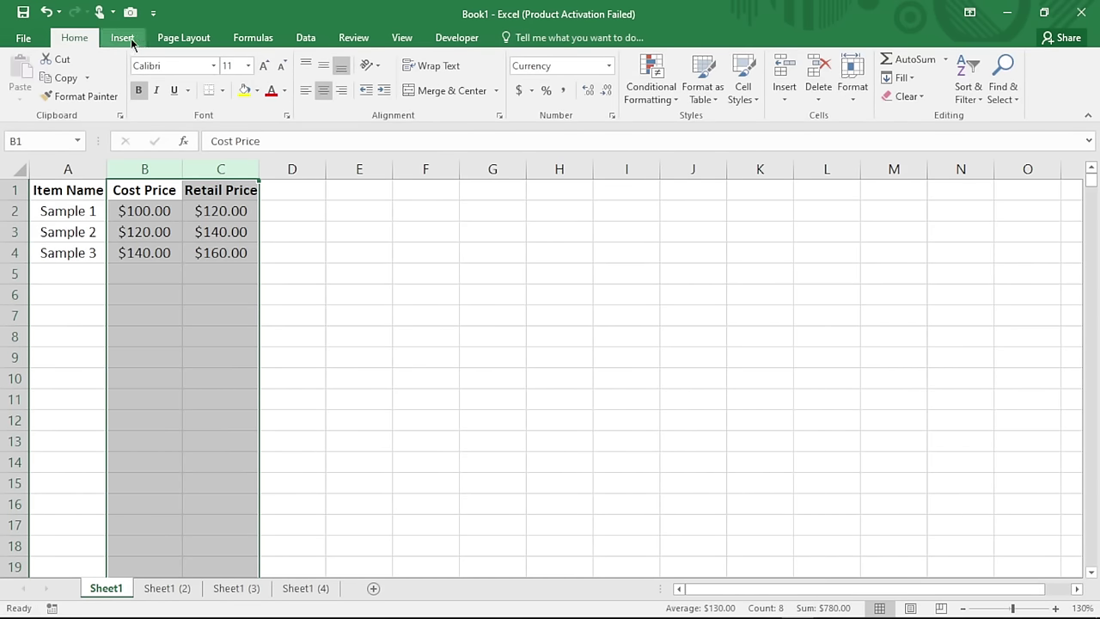
{"action": "left_click", "coordinate": [608, 66]}
{"action": "key", "text": "Escape"}
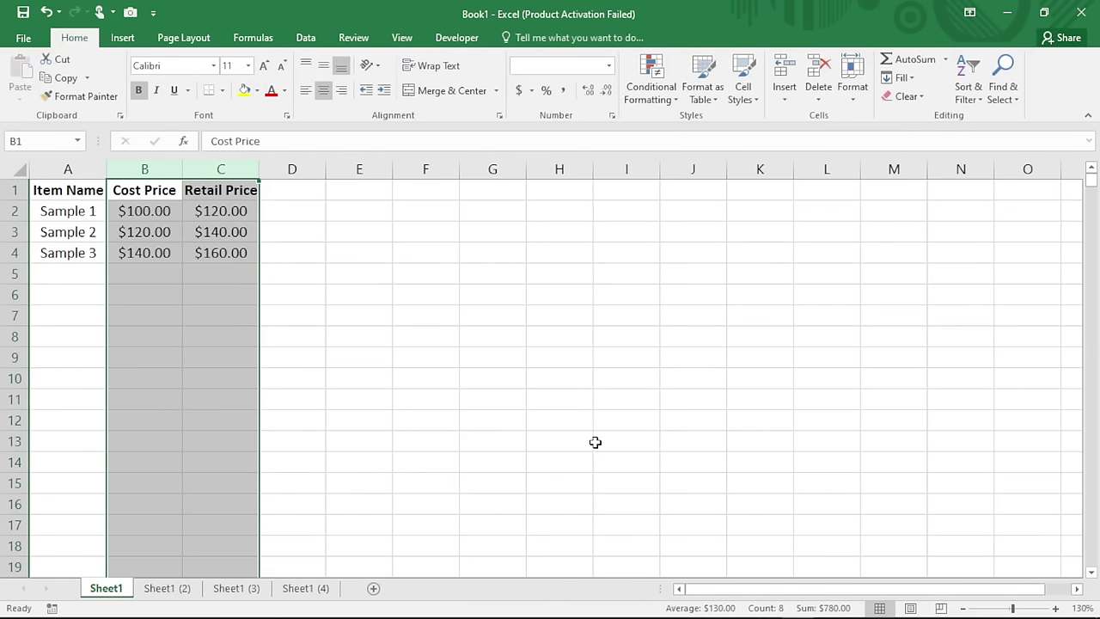
- In Format Cells (Ctrl+1), set the Currency symbol for columns B:C to PHP
{"action": "key", "text": "ctrl+1"}
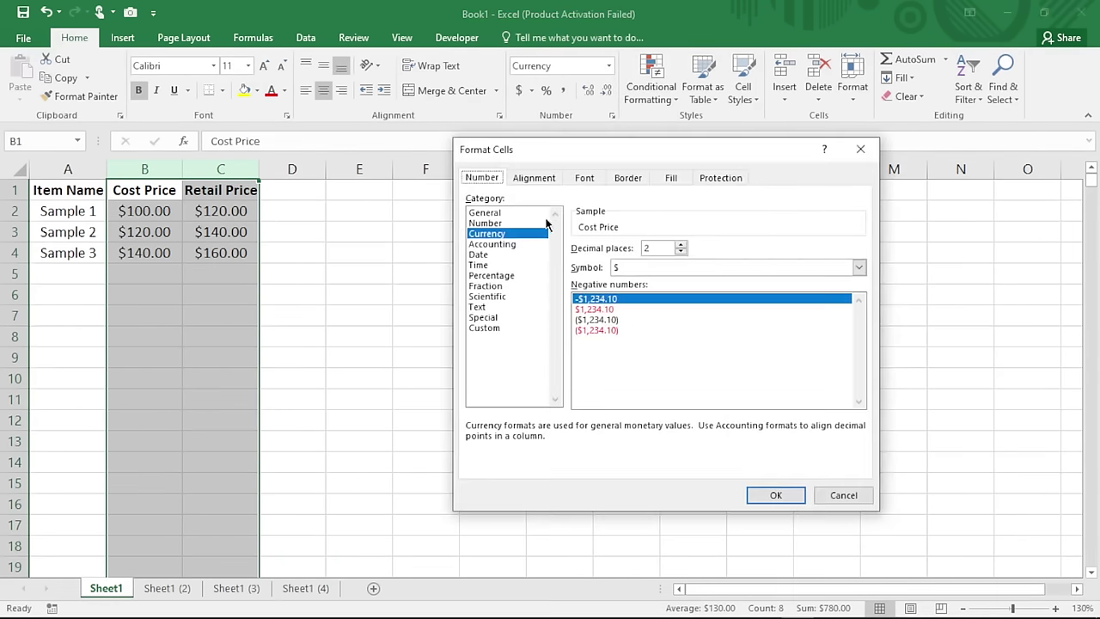
{"action": "left_click", "coordinate": [633, 268]}
{"action": "scroll", "coordinate": [646, 318], "scroll_direction": "down", "scroll_amount": 3}
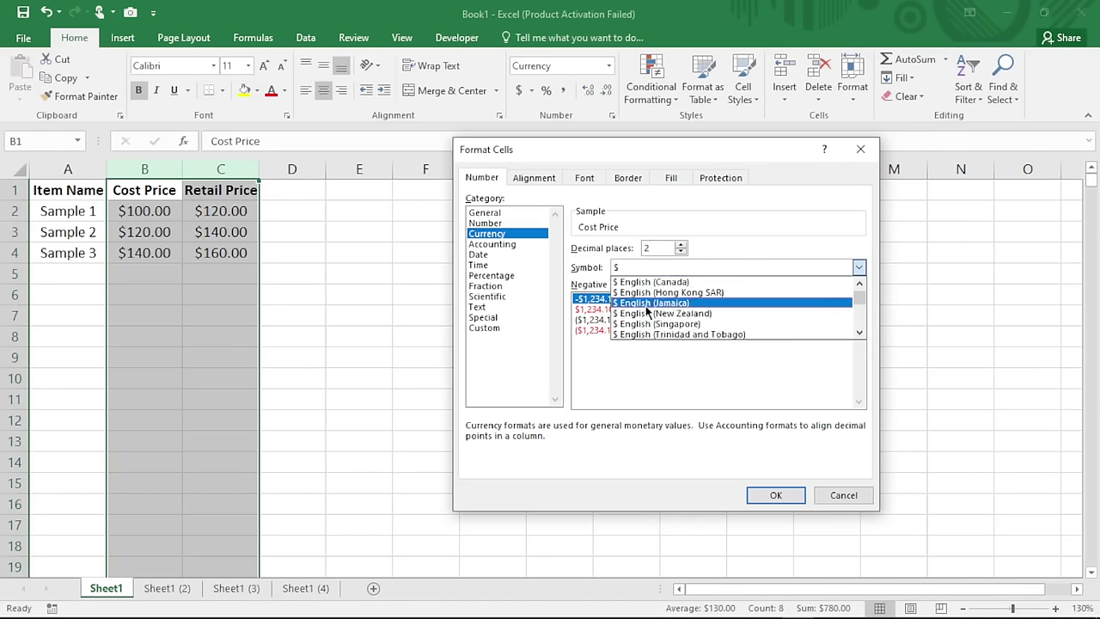
{"action": "left_click", "coordinate": [641, 269]}
{"action": "key", "text": "p"}
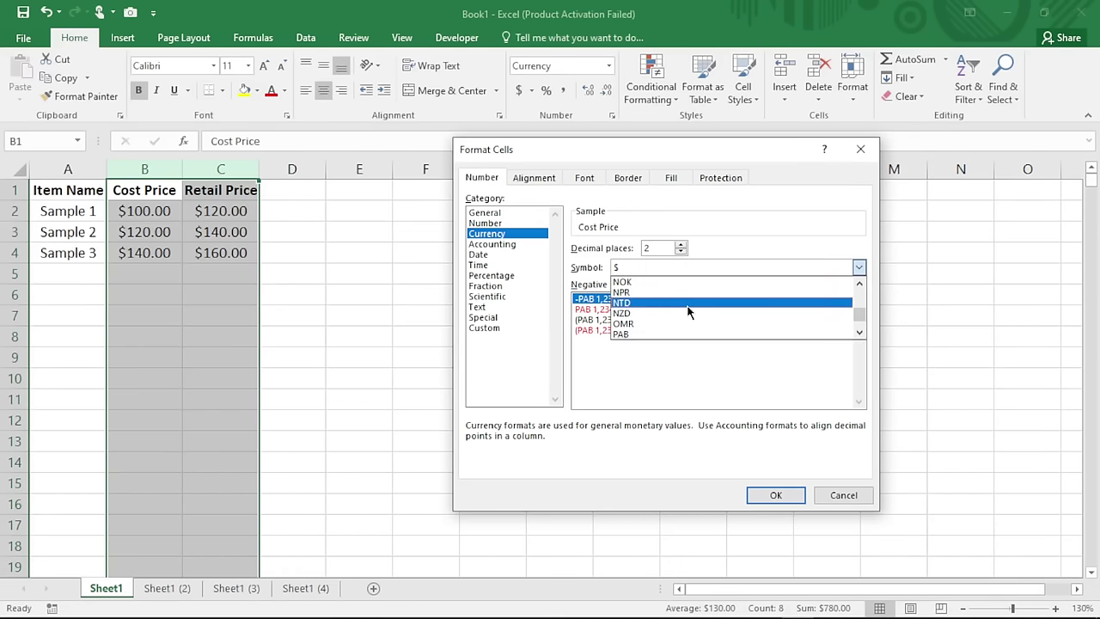
{"action": "key", "text": "p"}
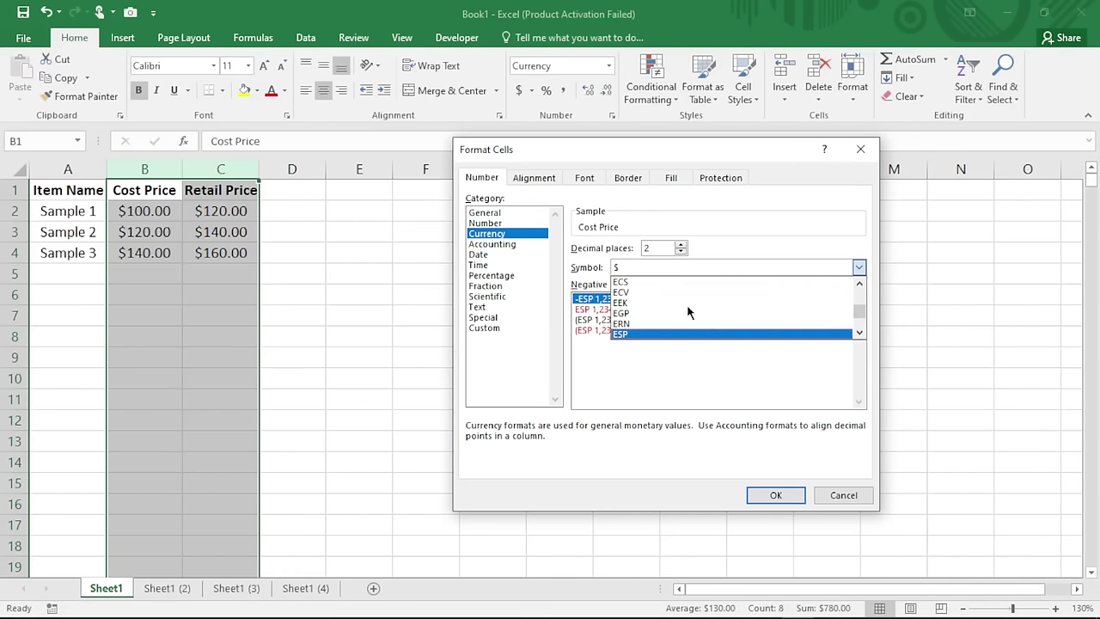
{"action": "key", "text": "p"}
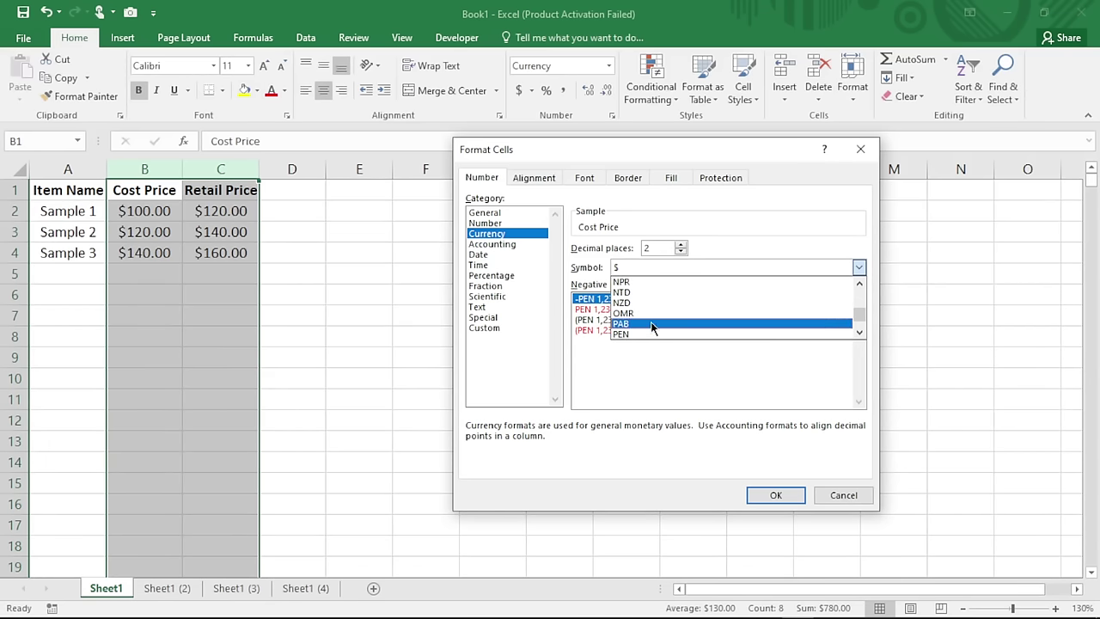
{"action": "left_click", "coordinate": [861, 335]}
{"action": "left_click", "coordinate": [860, 335]}
{"action": "left_click", "coordinate": [860, 334]}
{"action": "left_click", "coordinate": [860, 335]}
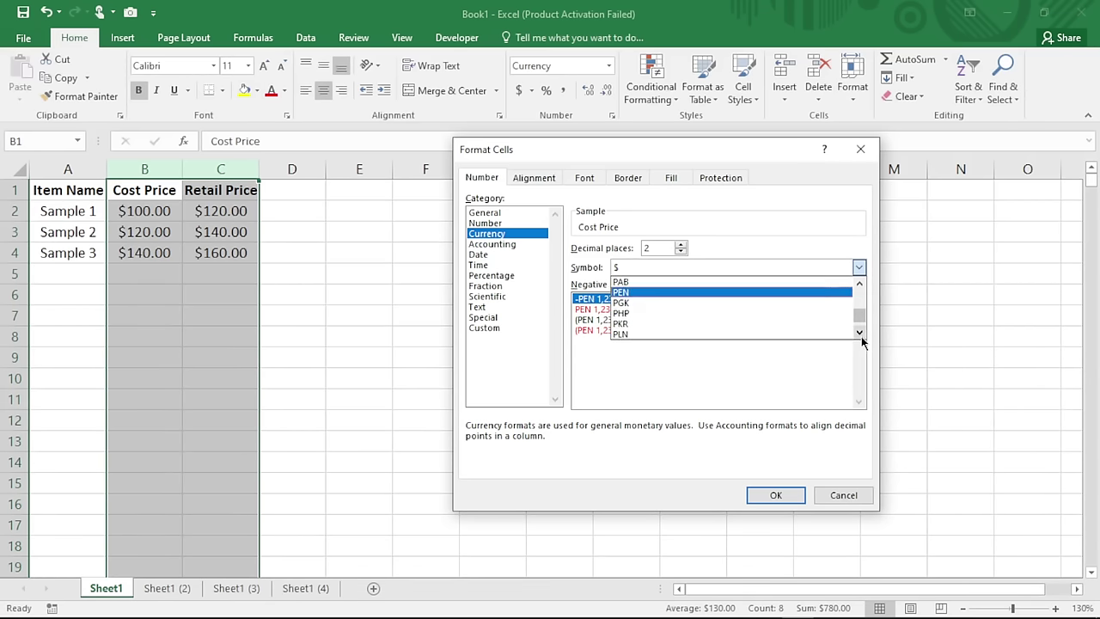
{"action": "left_click", "coordinate": [710, 303]}
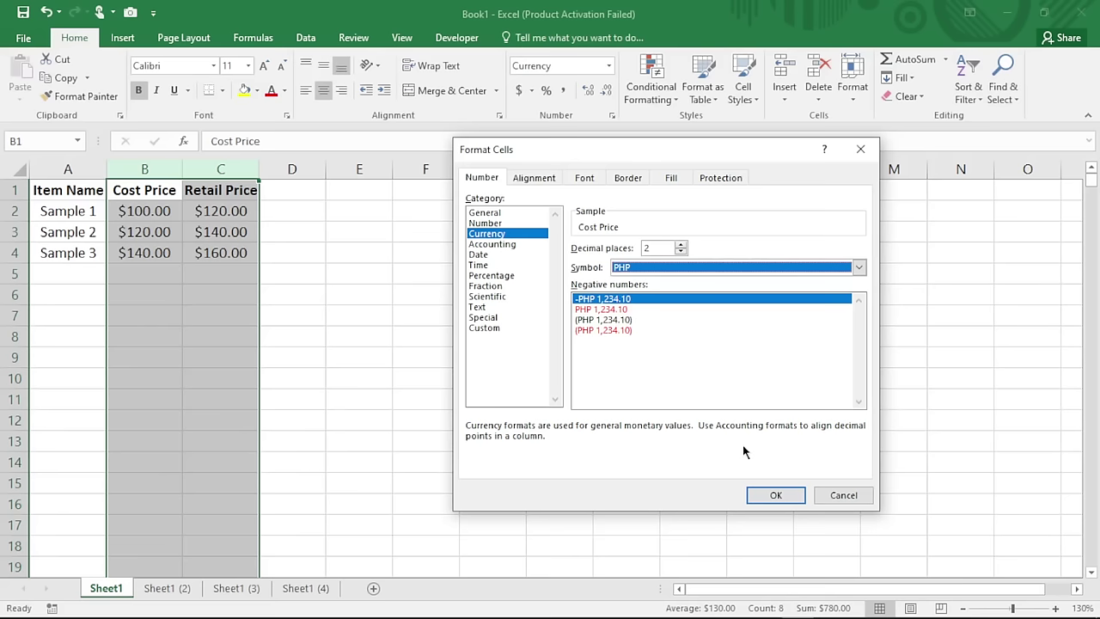
{"action": "left_click", "coordinate": [774, 494]}
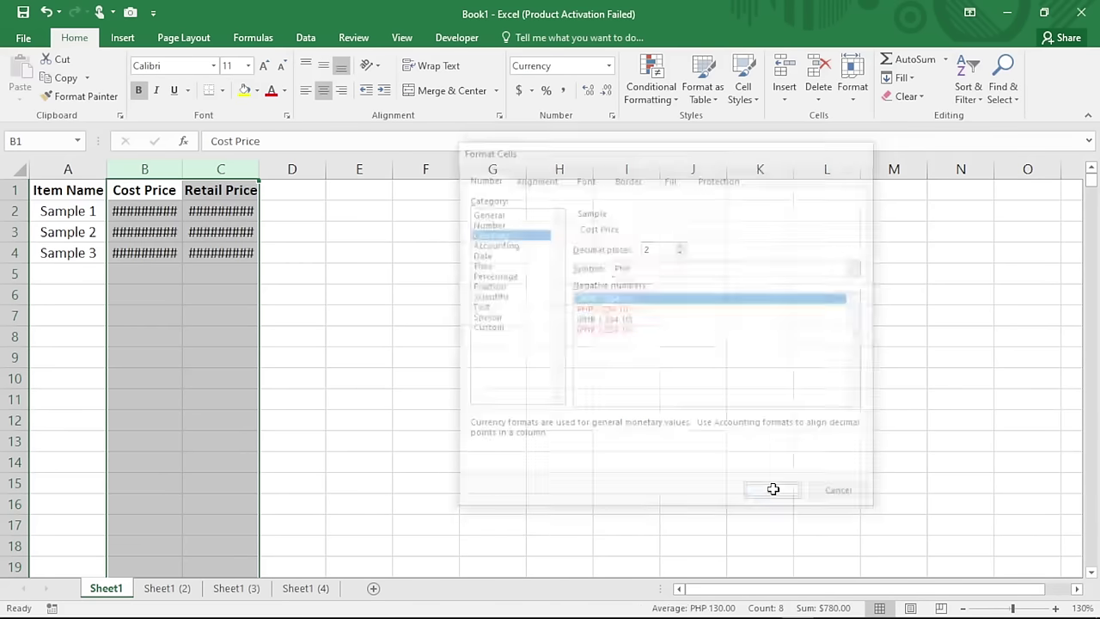
- Widen the Cost Price and Retail Price columns so the PHP amounts display in full
{"action": "double_click", "coordinate": [182, 169]}
{"action": "left_click", "coordinate": [324, 249]}
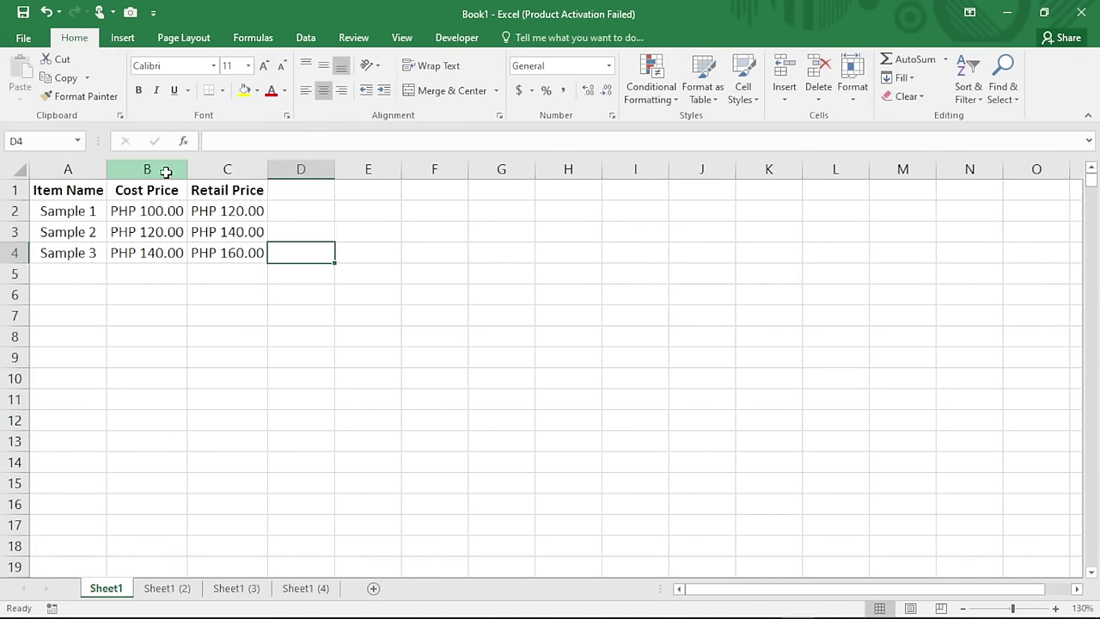
{"action": "left_click_drag", "start_coordinate": [166, 171], "coordinate": [213, 169]}
{"action": "left_click", "coordinate": [291, 229]}
{"action": "left_click", "coordinate": [354, 232]}
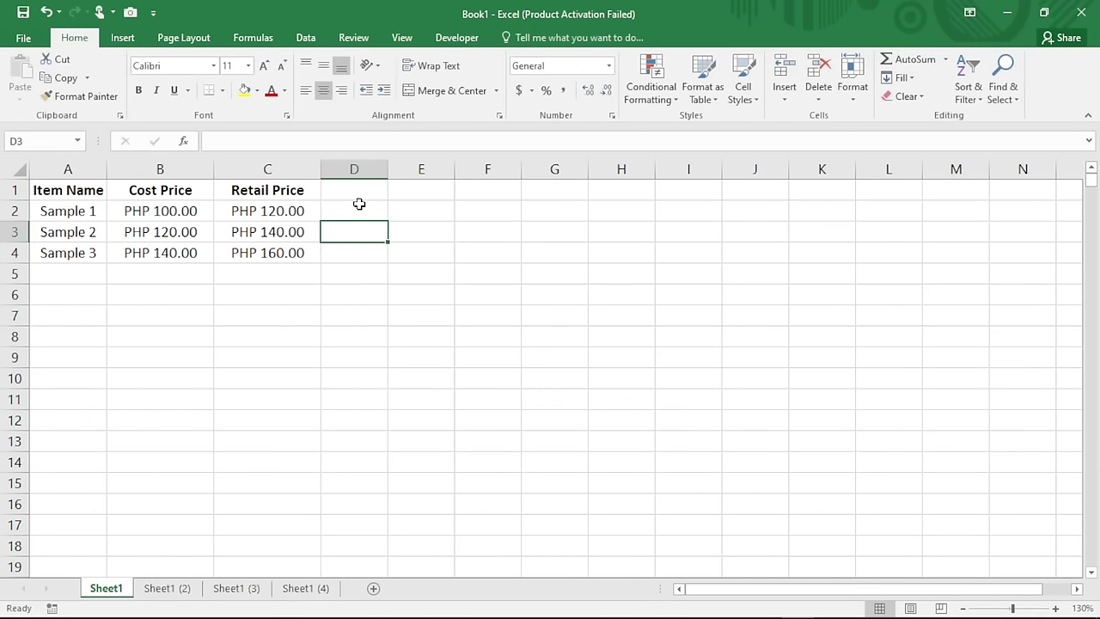
{"action": "left_click", "coordinate": [358, 193]}
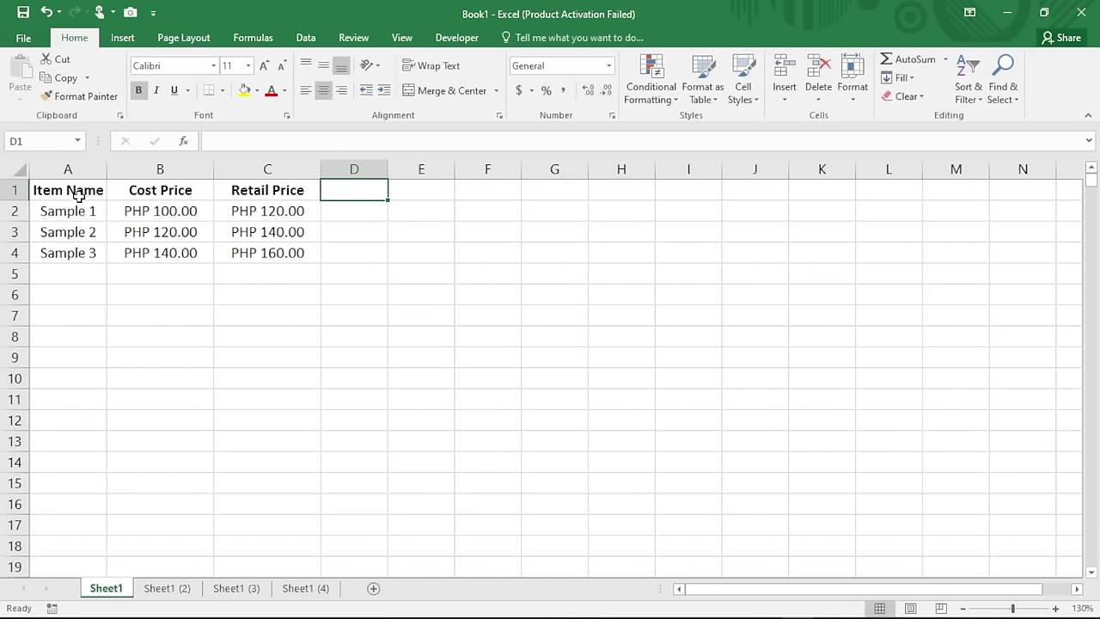
- Start renaming the Sheet1 tab to 'Register'
{"action": "right_click", "coordinate": [109, 590]}
{"action": "left_click", "coordinate": [137, 436]}
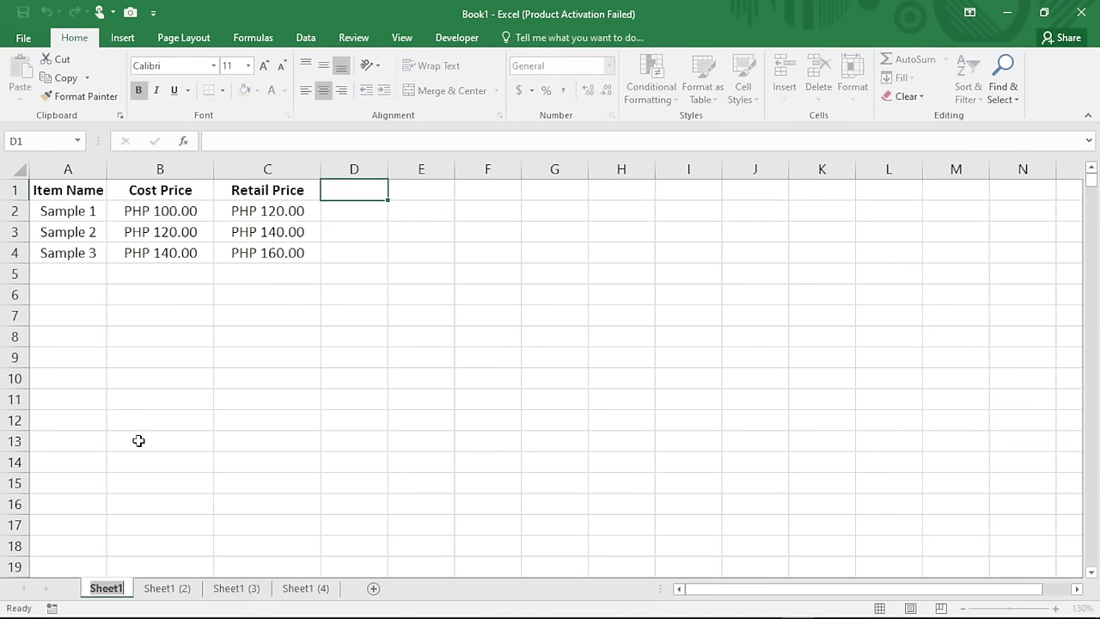
{"action": "type", "text": "Reg"}
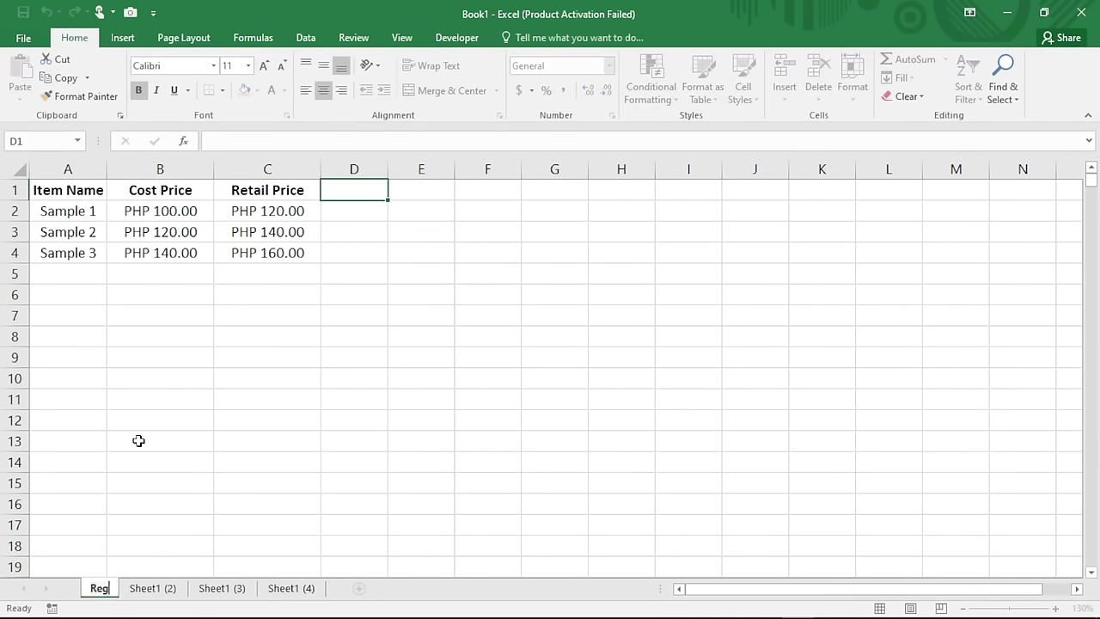
{"action": "type", "text": "ister"}
{"action": "key", "text": "Return"}
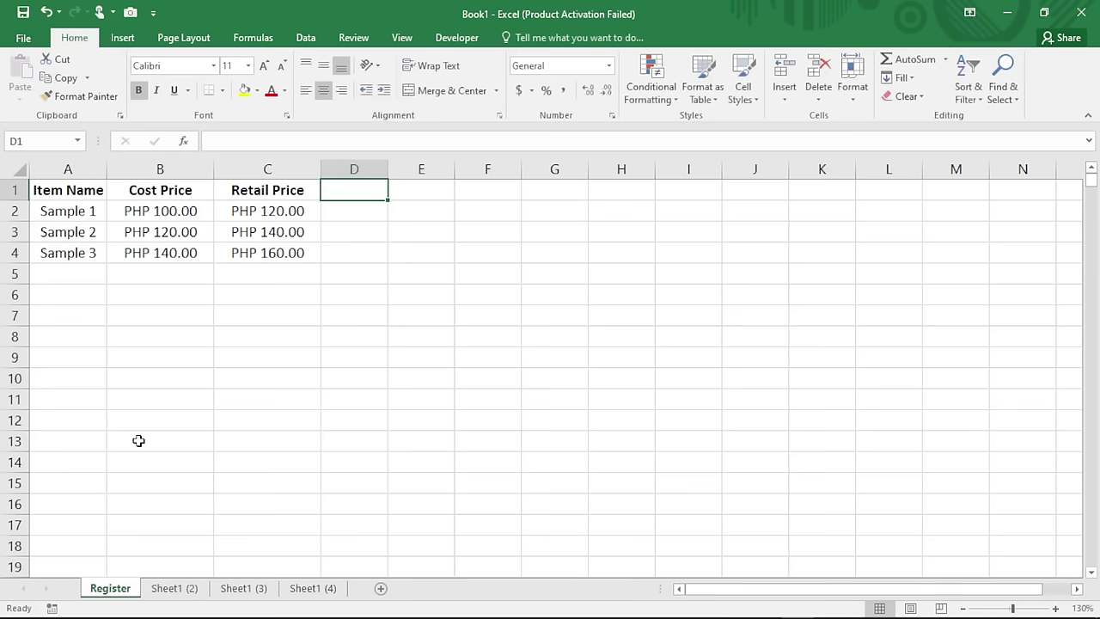
{"action": "left_click", "coordinate": [67, 170]}
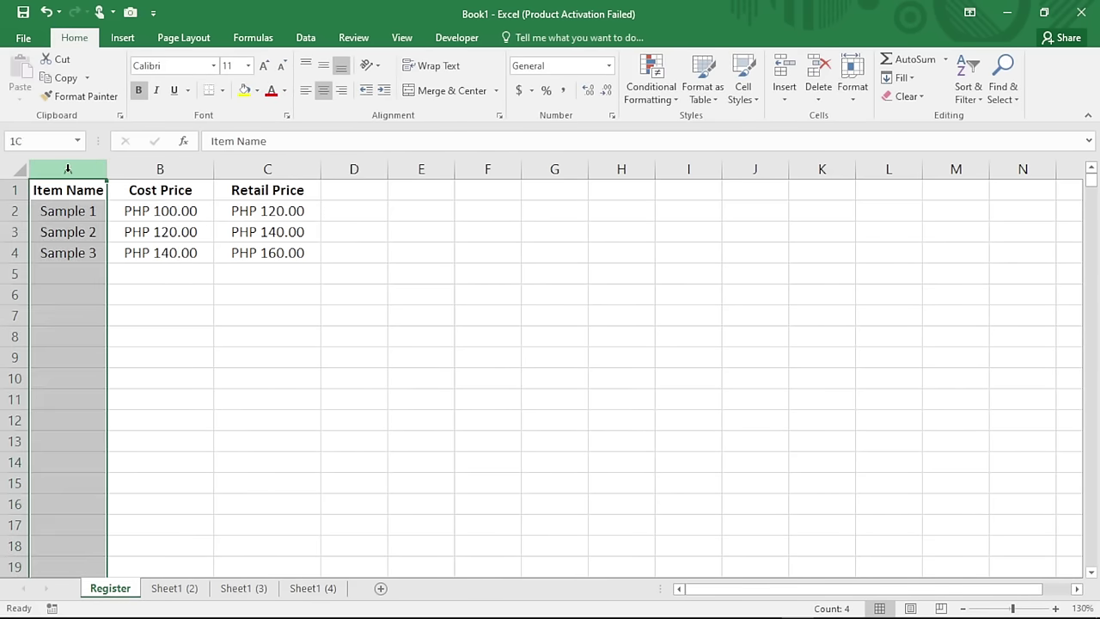
{"action": "left_click", "coordinate": [131, 165]}
{"action": "left_click", "coordinate": [269, 170]}
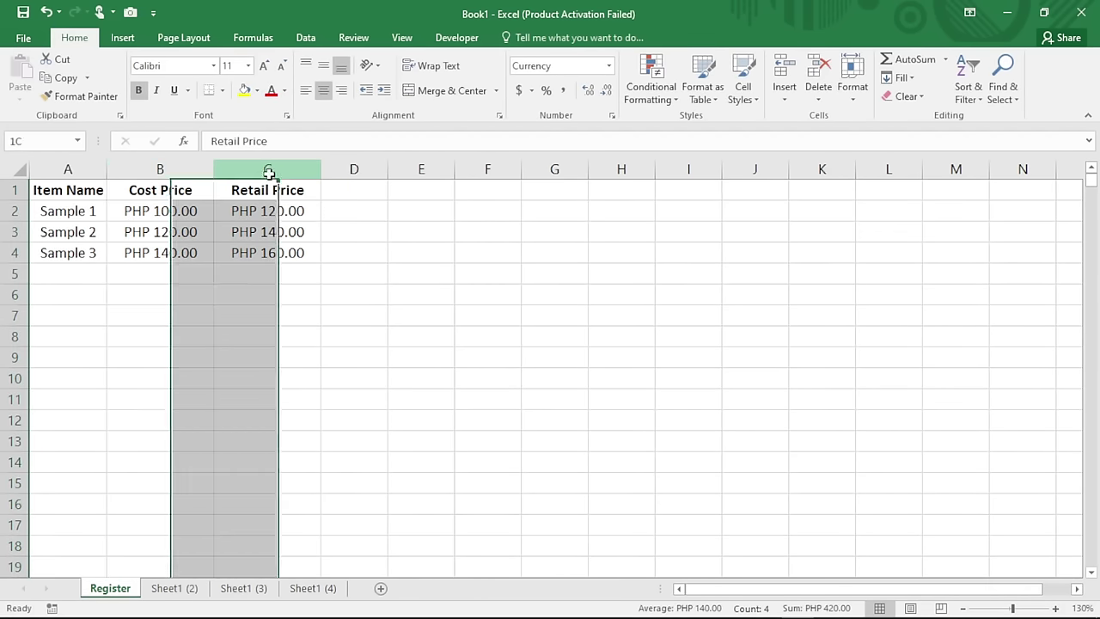
{"action": "left_click", "coordinate": [354, 194]}
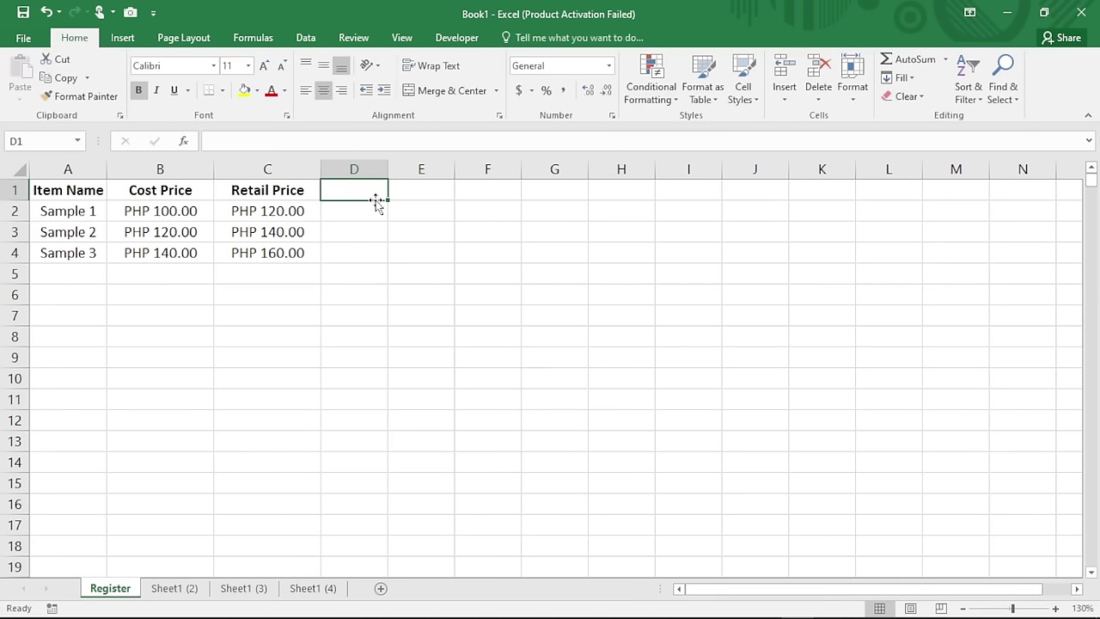
- Enter Initial Stock, Stock IN, Stock OUT and Ending Stock in D1:G1, widening column D
{"action": "type", "text": "I"}
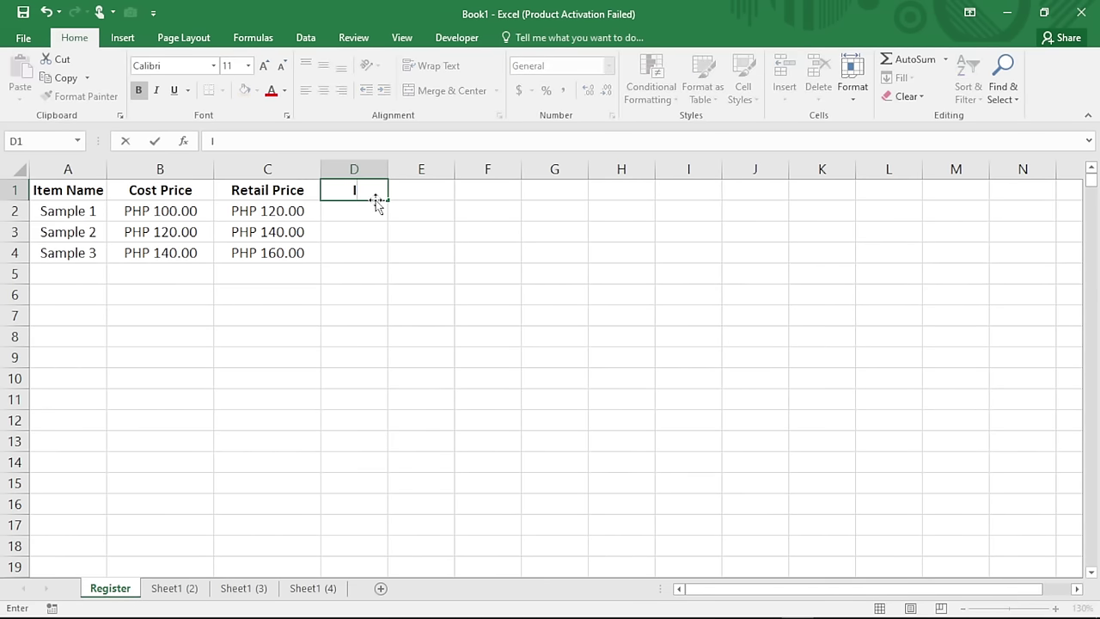
{"action": "type", "text": "nit"}
{"action": "type", "text": "ial Stoc"}
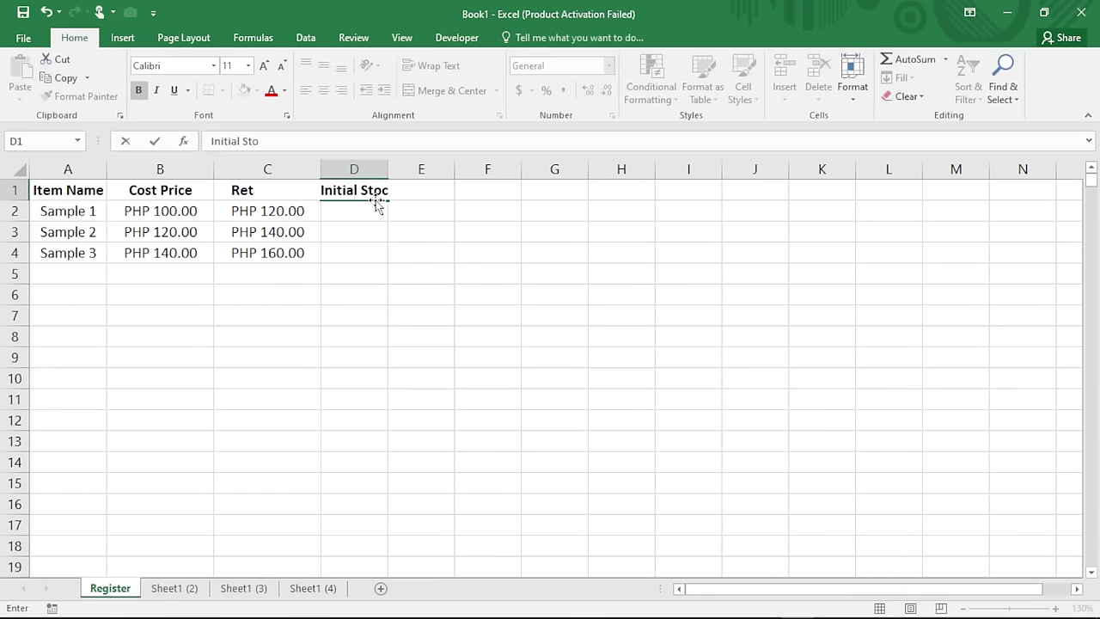
{"action": "type", "text": "k"}
{"action": "key", "text": "Tab"}
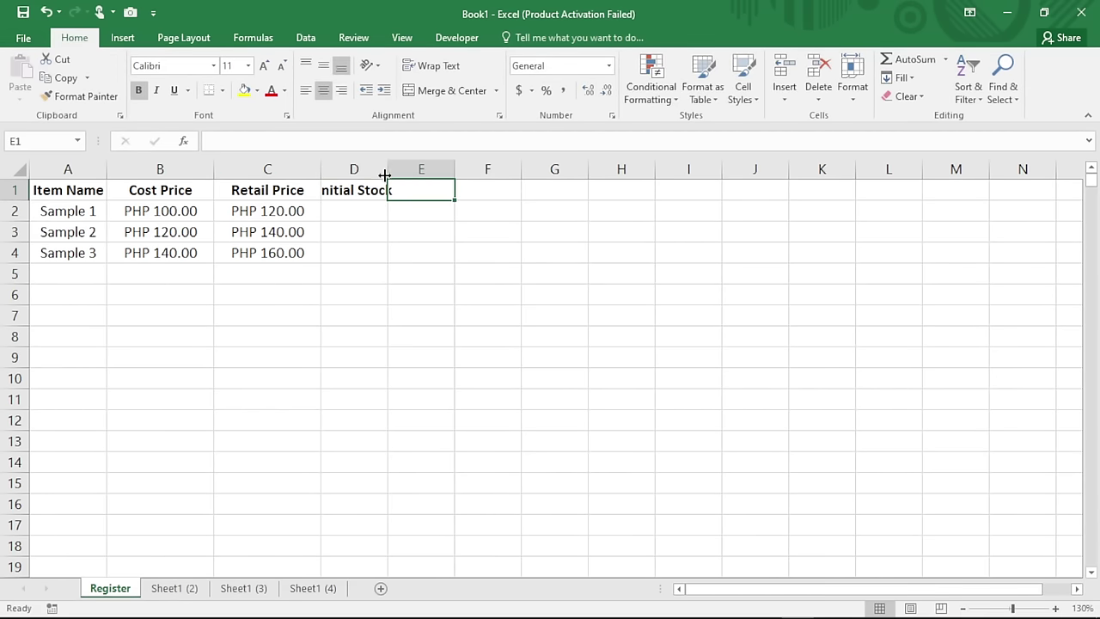
{"action": "left_click_drag", "start_coordinate": [388, 171], "coordinate": [418, 171]}
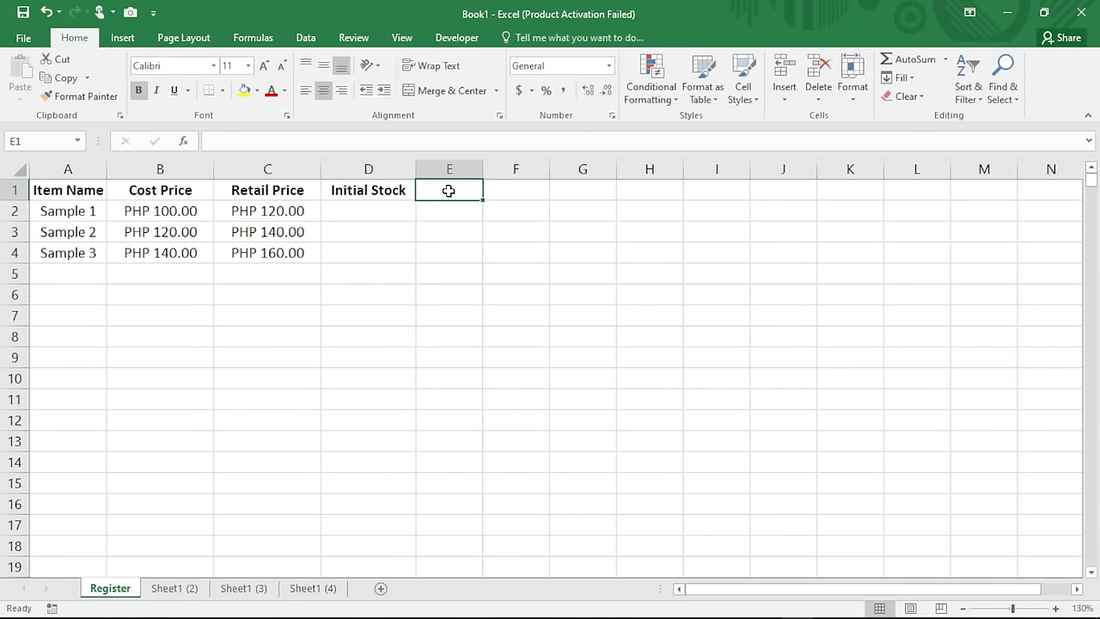
{"action": "type", "text": "Stock"}
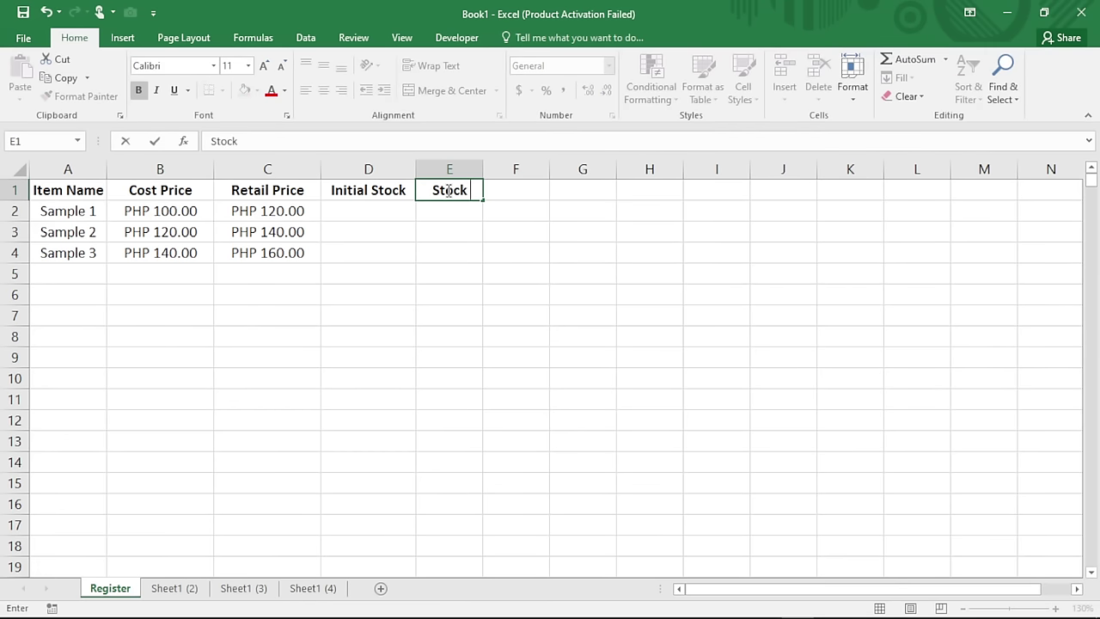
{"action": "type", "text": " IN"}
{"action": "key", "text": "Tab"}
{"action": "type", "text": "St"}
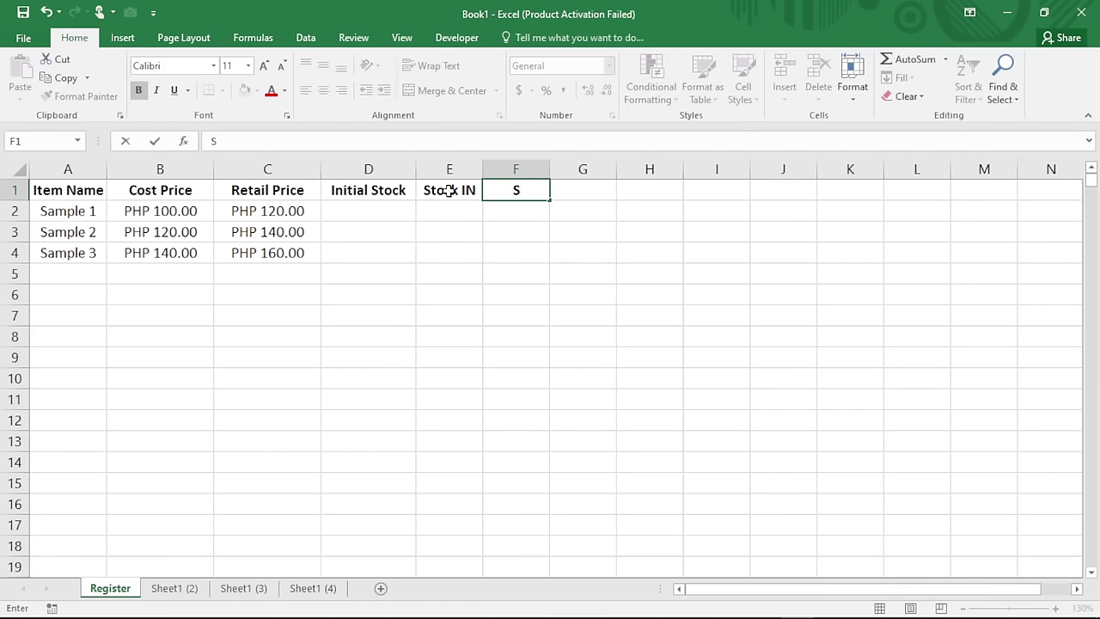
{"action": "type", "text": "ock OUT"}
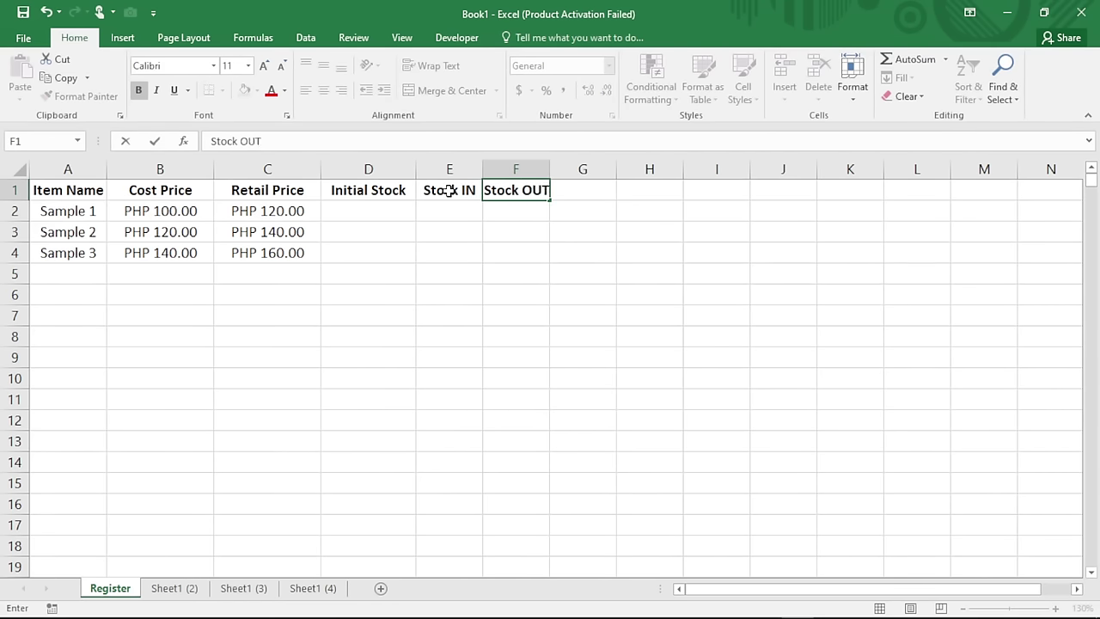
{"action": "key", "text": "Tab"}
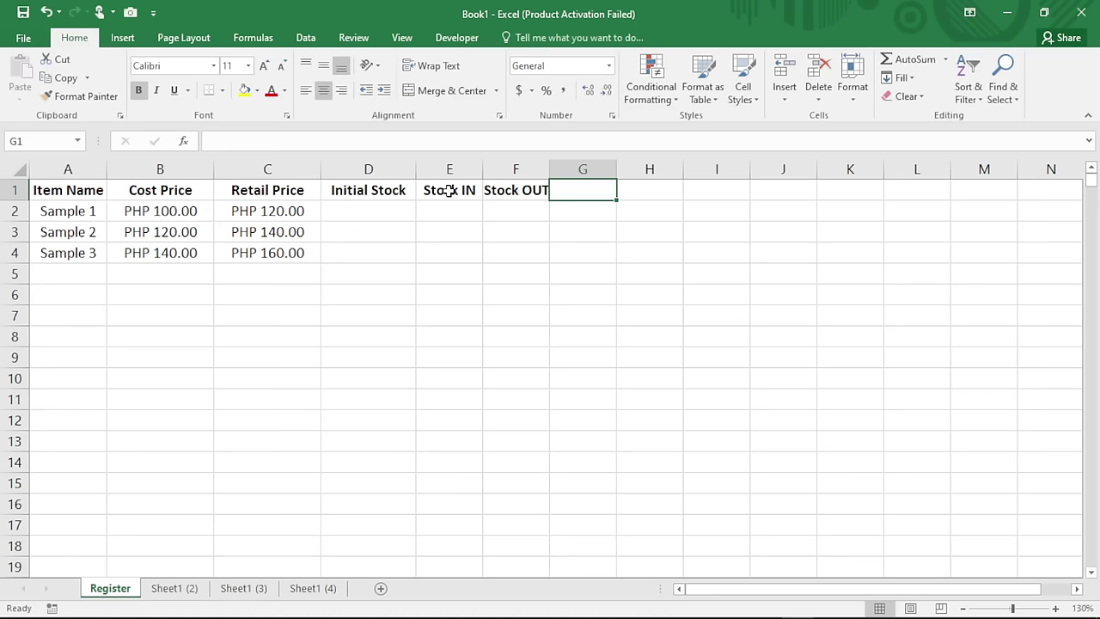
{"action": "type", "text": "Ending S"}
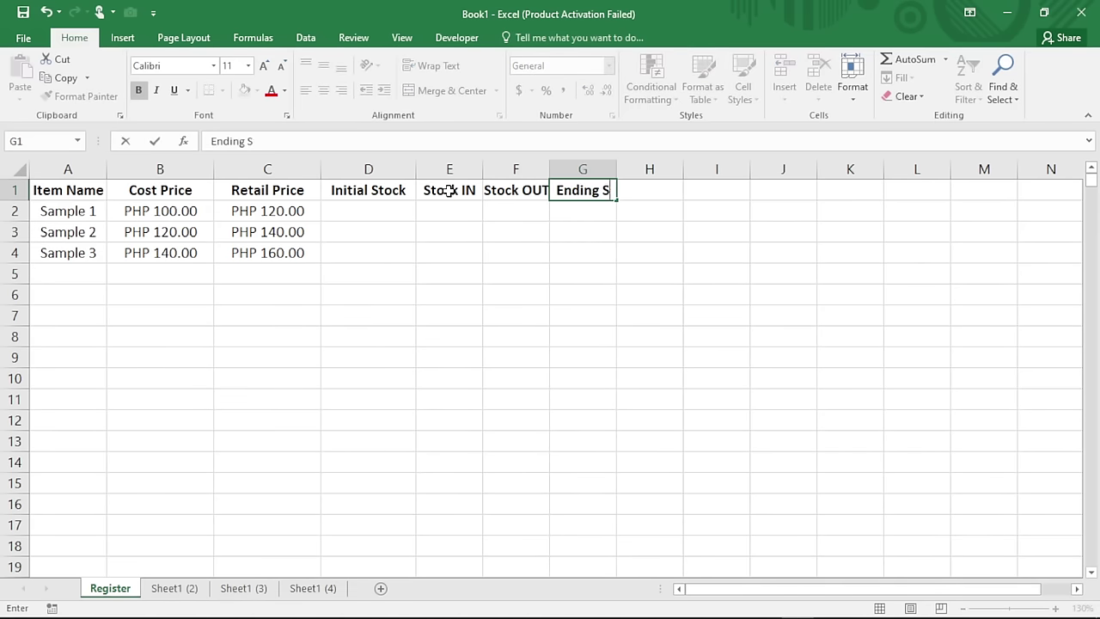
{"action": "type", "text": "tock"}
{"action": "key", "text": "Tab"}
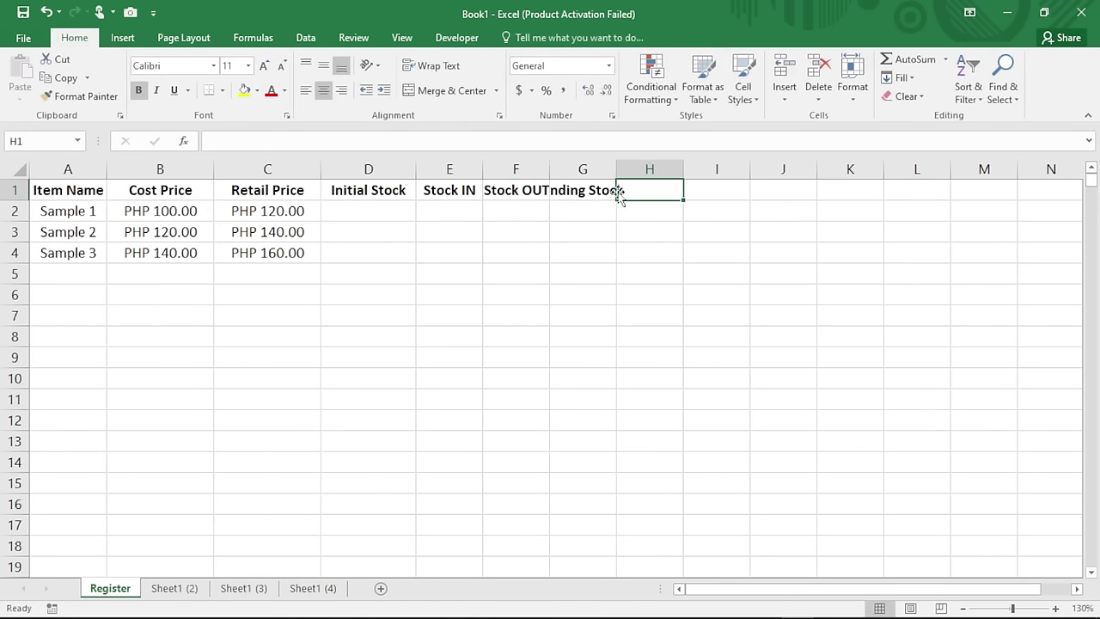
- AutoFit columns D–G to their headers and adjust column E's width
{"action": "left_click_drag", "start_coordinate": [358, 174], "coordinate": [570, 168]}
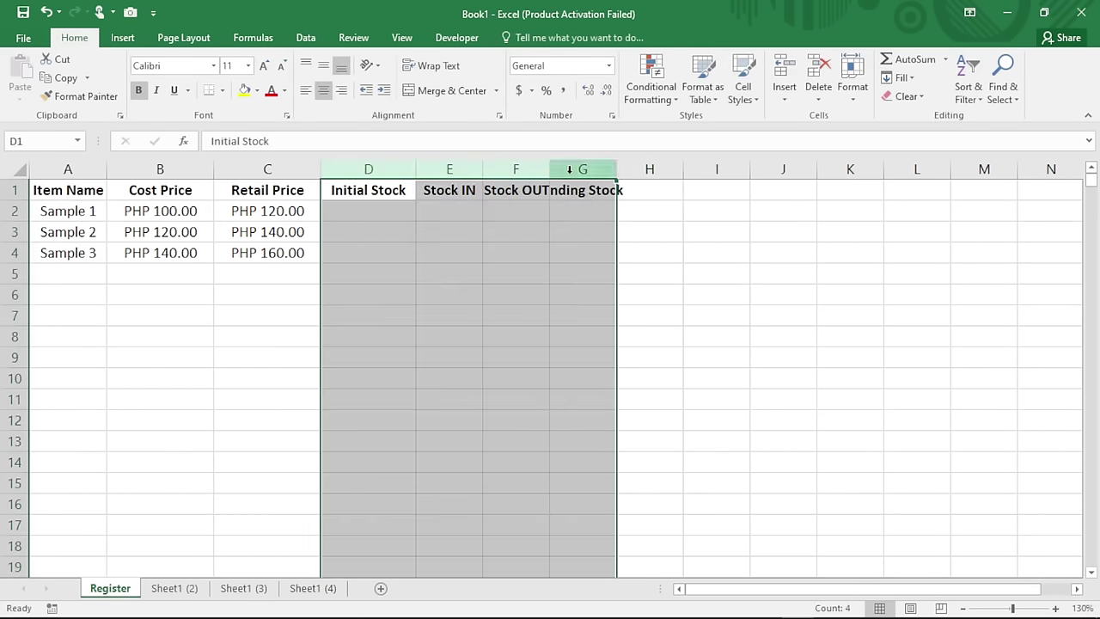
{"action": "double_click", "coordinate": [549, 168]}
{"action": "left_click", "coordinate": [552, 234]}
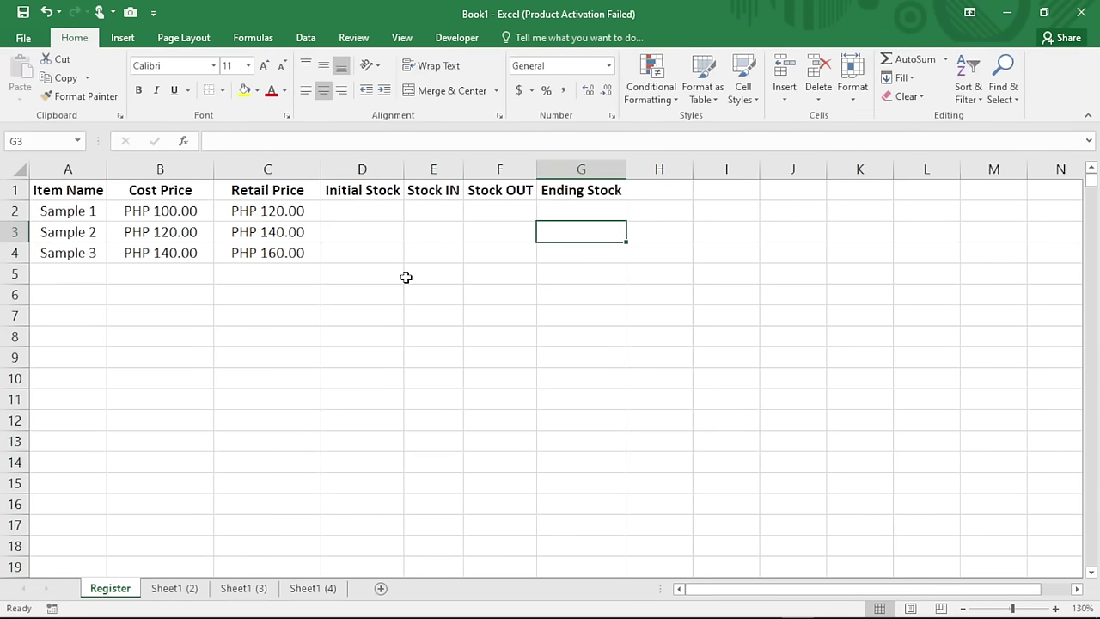
{"action": "left_click", "coordinate": [433, 168]}
{"action": "left_click_drag", "start_coordinate": [463, 169], "coordinate": [485, 170]}
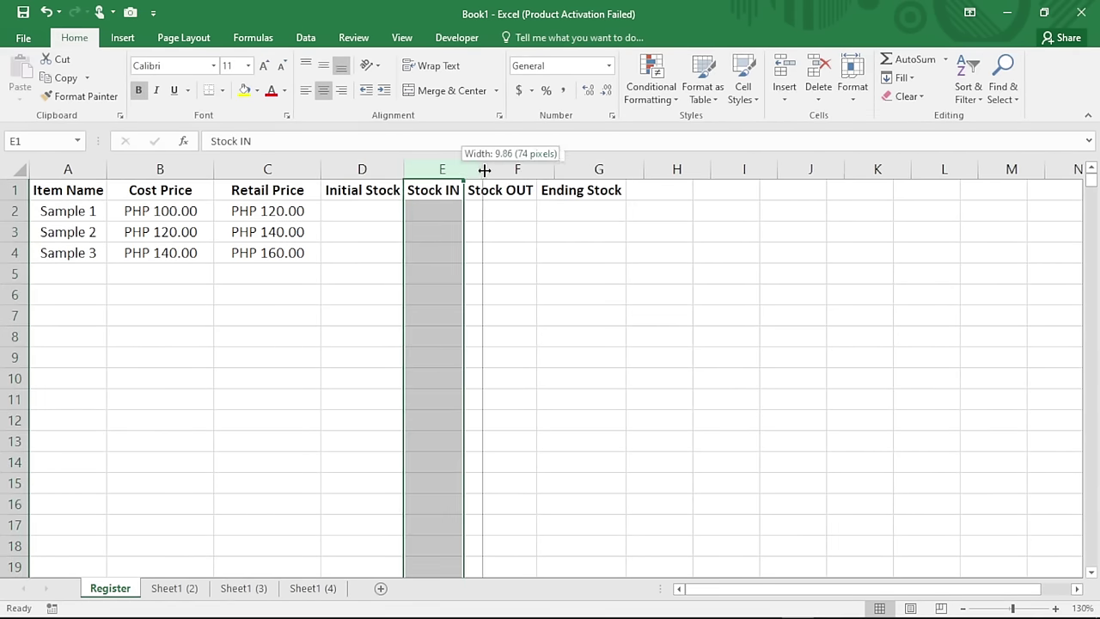
- Fill columns D–G light yellow and give every cell All Borders
{"action": "left_click_drag", "start_coordinate": [364, 168], "coordinate": [604, 174]}
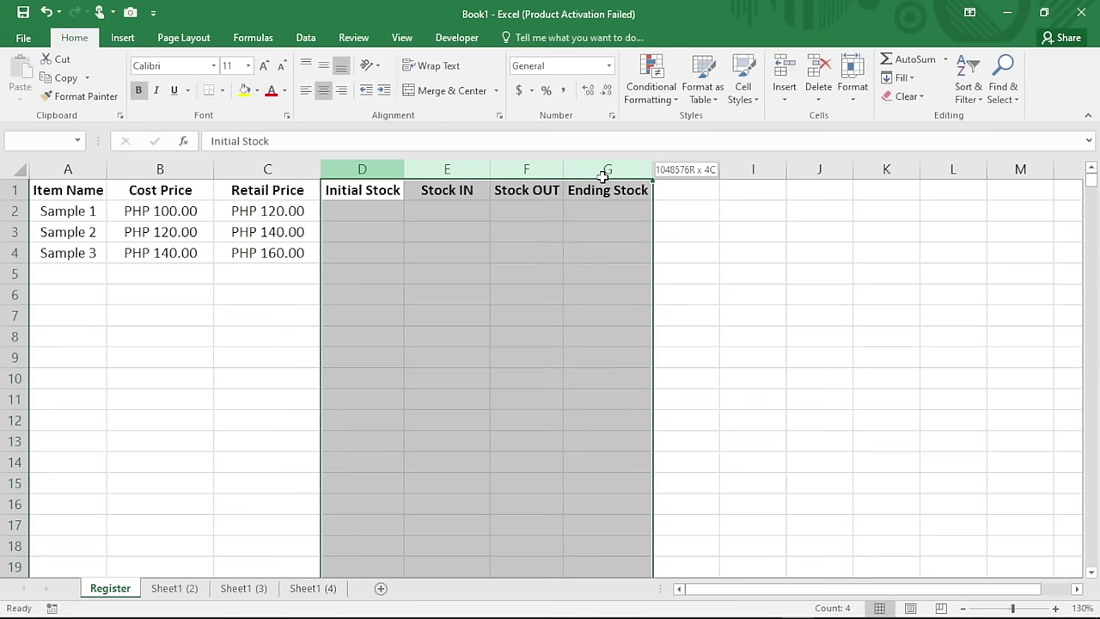
{"action": "left_click", "coordinate": [257, 90]}
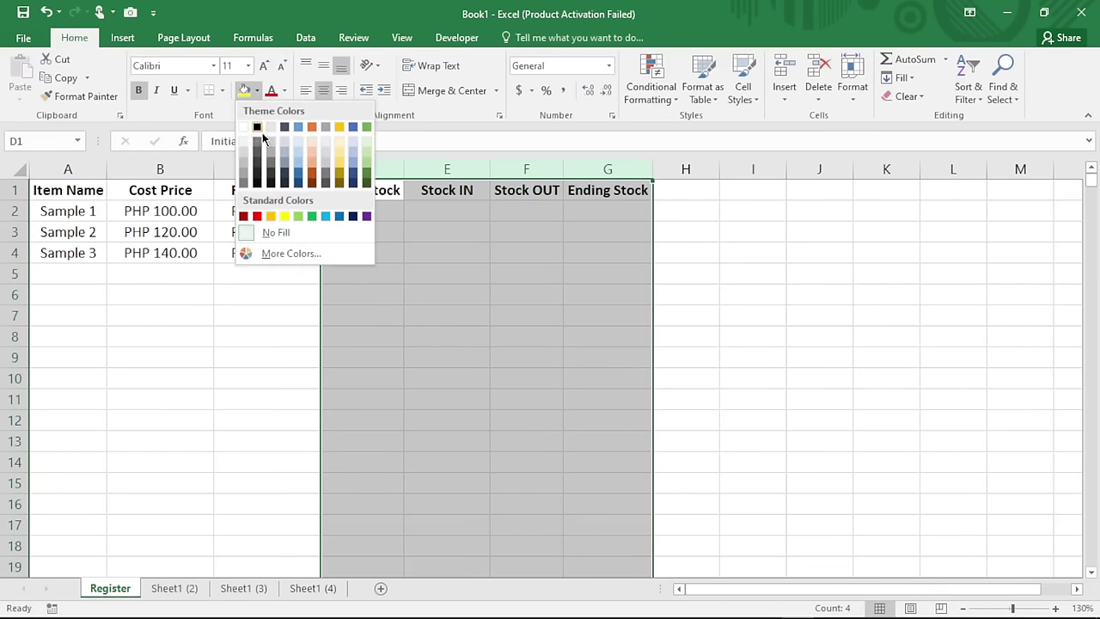
{"action": "left_click", "coordinate": [343, 148]}
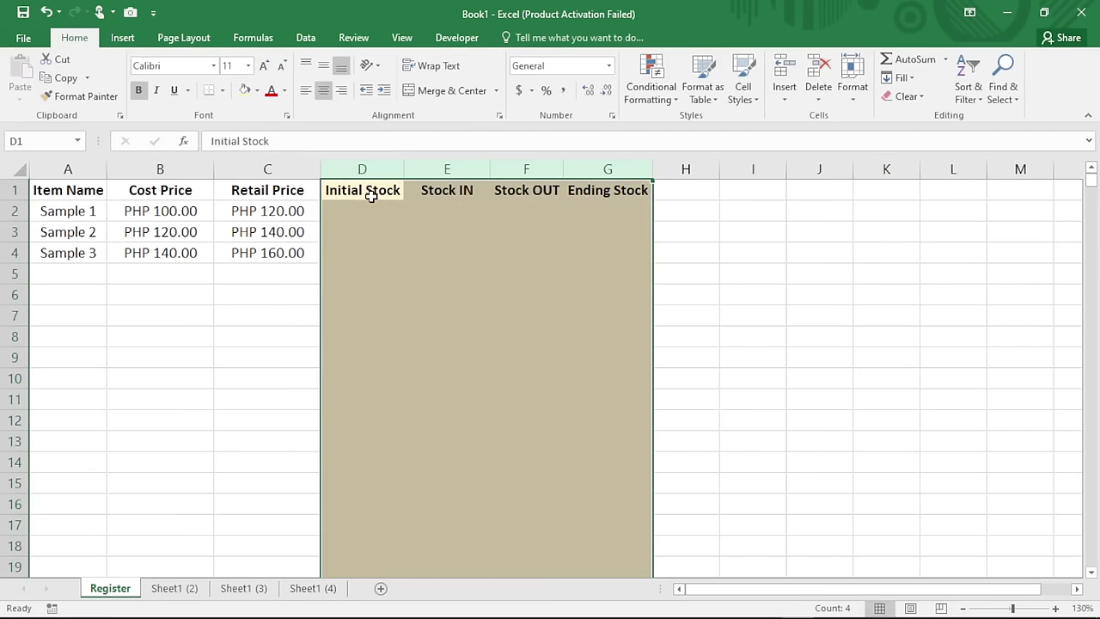
{"action": "left_click", "coordinate": [368, 191]}
{"action": "left_click_drag", "start_coordinate": [362, 169], "coordinate": [607, 172]}
{"action": "left_click", "coordinate": [221, 90]}
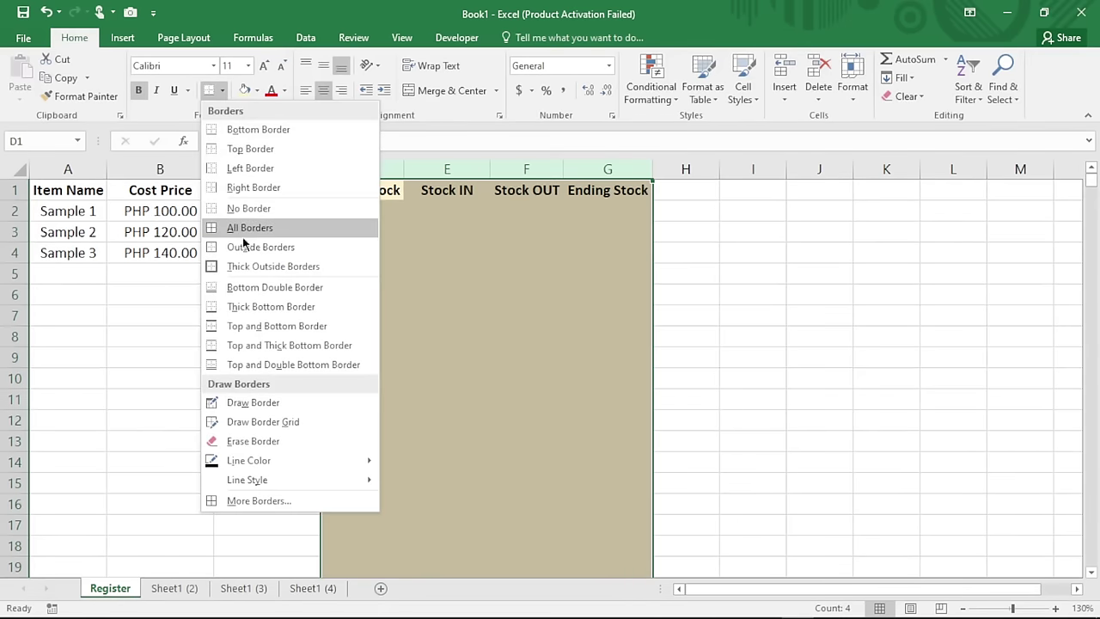
{"action": "left_click", "coordinate": [239, 228]}
- Apply a fill colour to the header cells D1:G1
{"action": "left_click_drag", "start_coordinate": [383, 190], "coordinate": [608, 190]}
{"action": "left_click", "coordinate": [260, 93]}
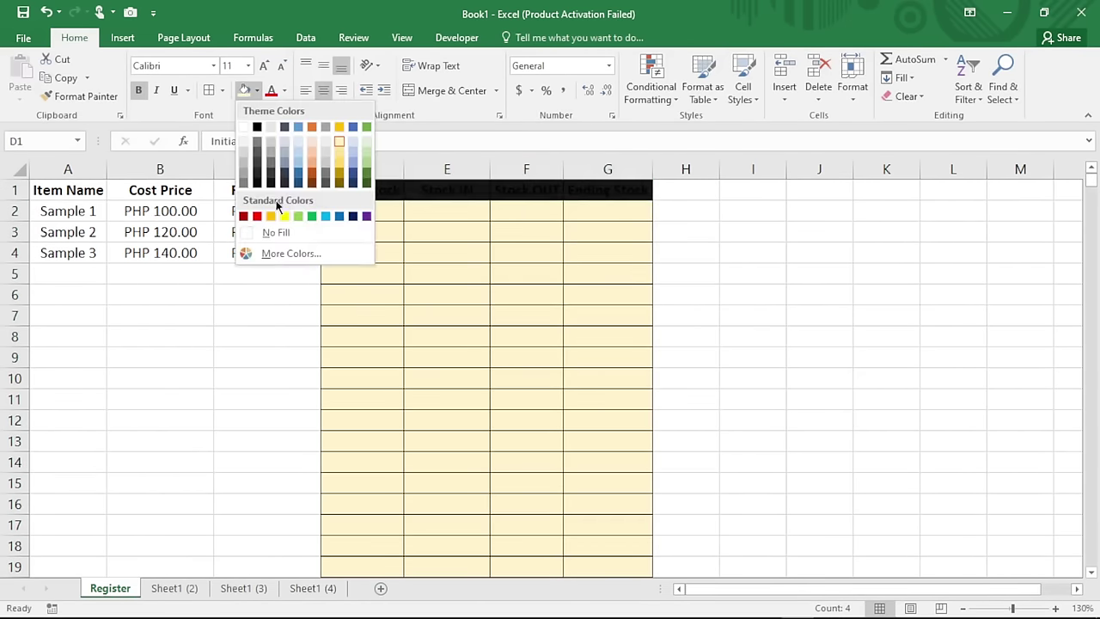
{"action": "left_click", "coordinate": [339, 150]}
{"action": "left_click", "coordinate": [378, 252]}
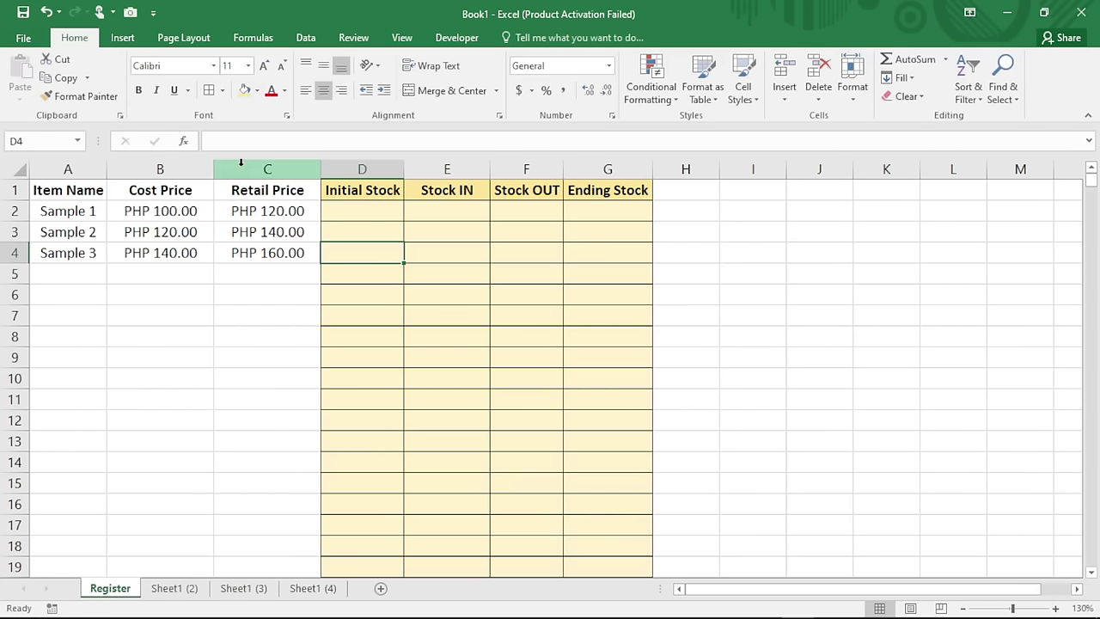
{"action": "left_click_drag", "start_coordinate": [245, 169], "coordinate": [68, 170]}
{"action": "left_click", "coordinate": [91, 210]}
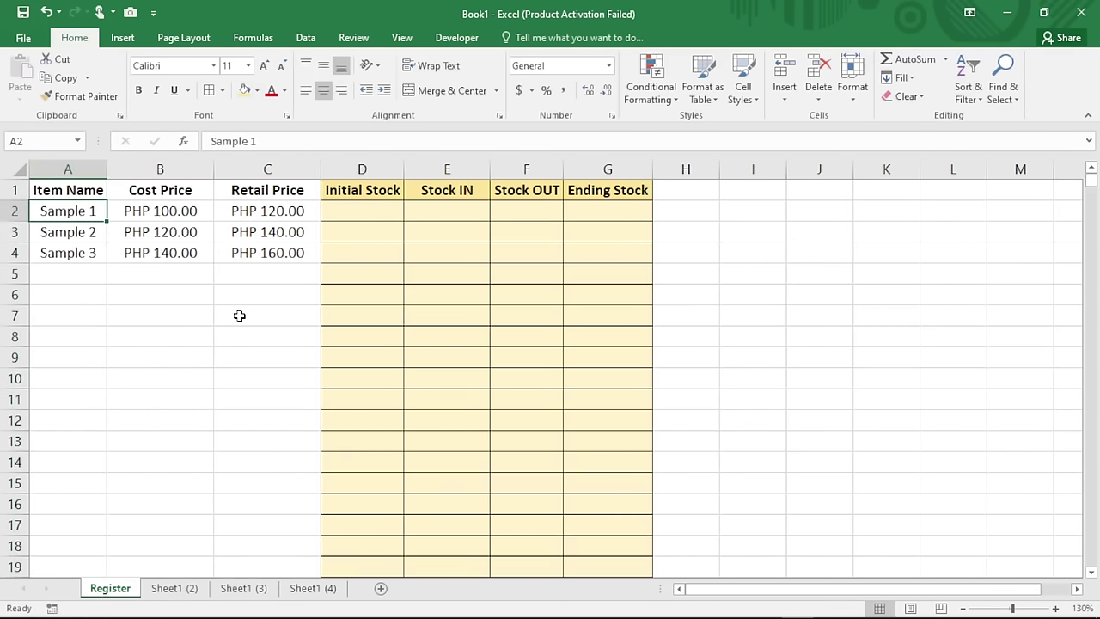
- Rename the Sheet1 (2) sheet to 'Stock IN'
{"action": "left_click", "coordinate": [169, 589]}
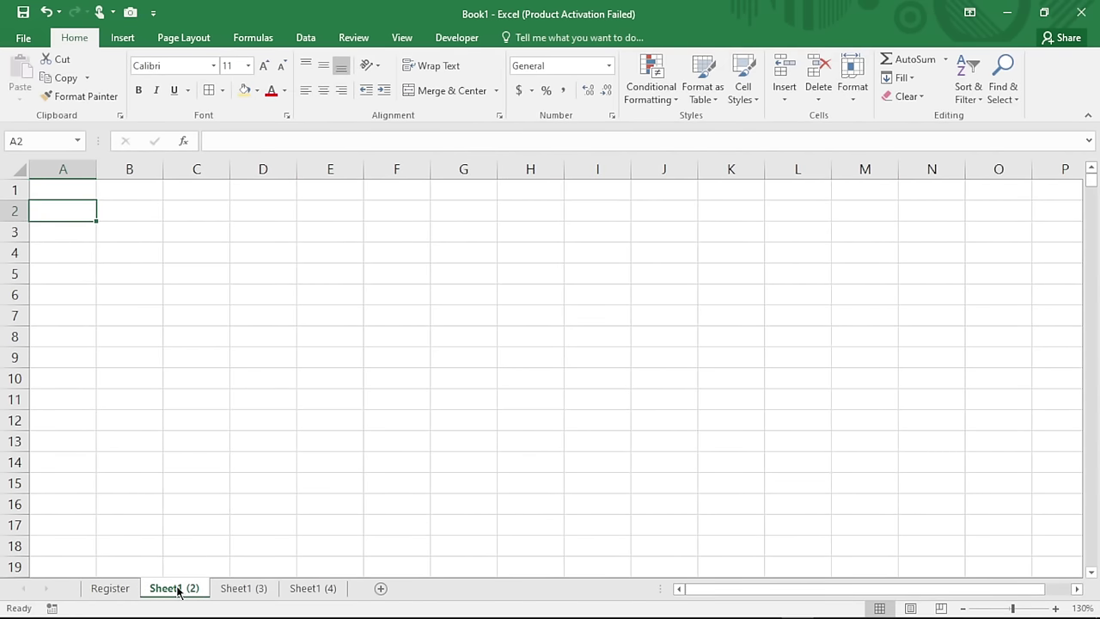
{"action": "right_click", "coordinate": [178, 589]}
{"action": "mouse_move", "coordinate": [225, 514]}
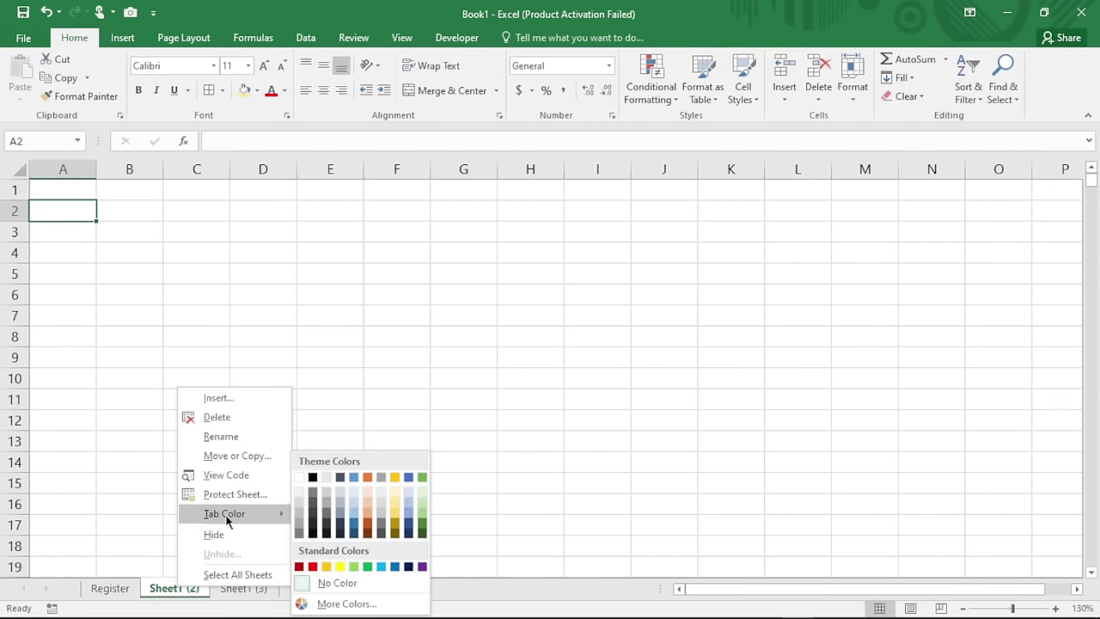
{"action": "left_click", "coordinate": [217, 436]}
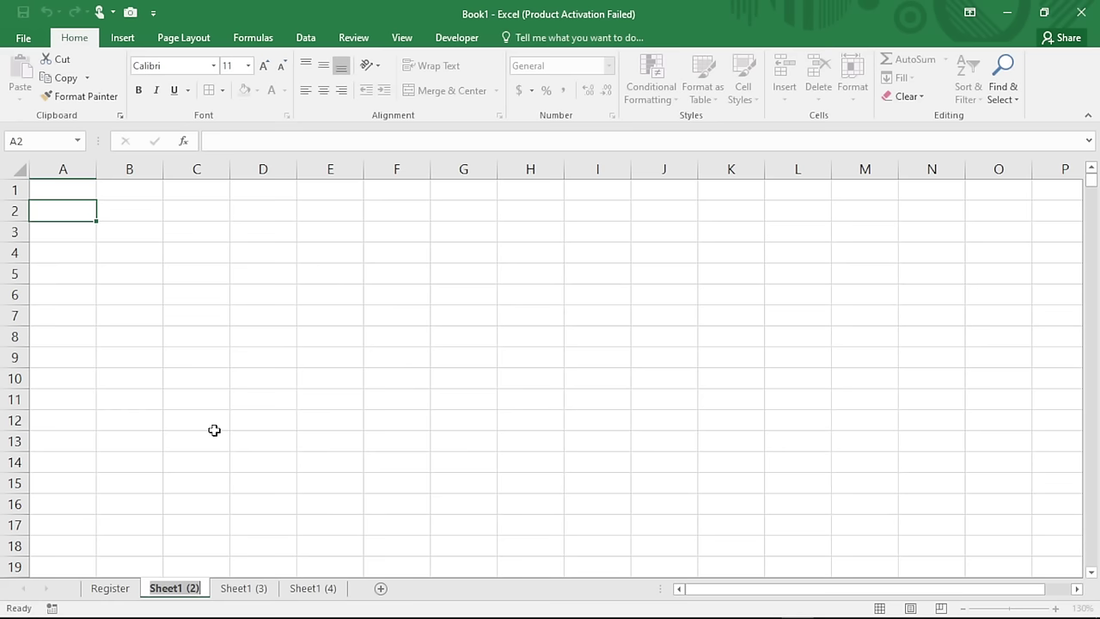
{"action": "type", "text": "Stock"}
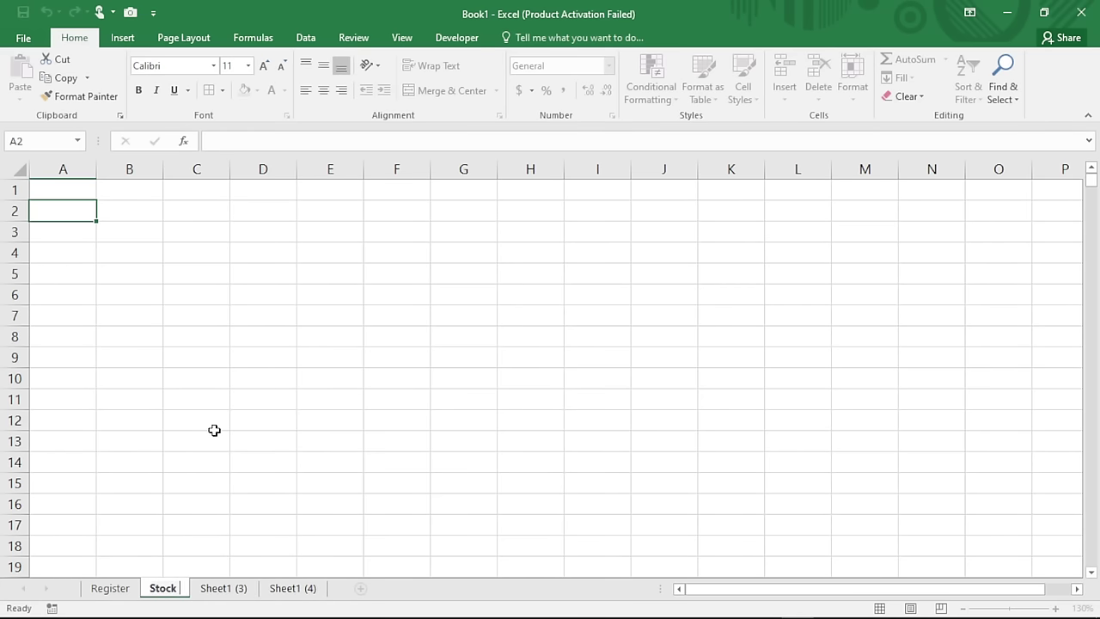
{"action": "type", "text": " IN"}
{"action": "key", "text": "Return"}
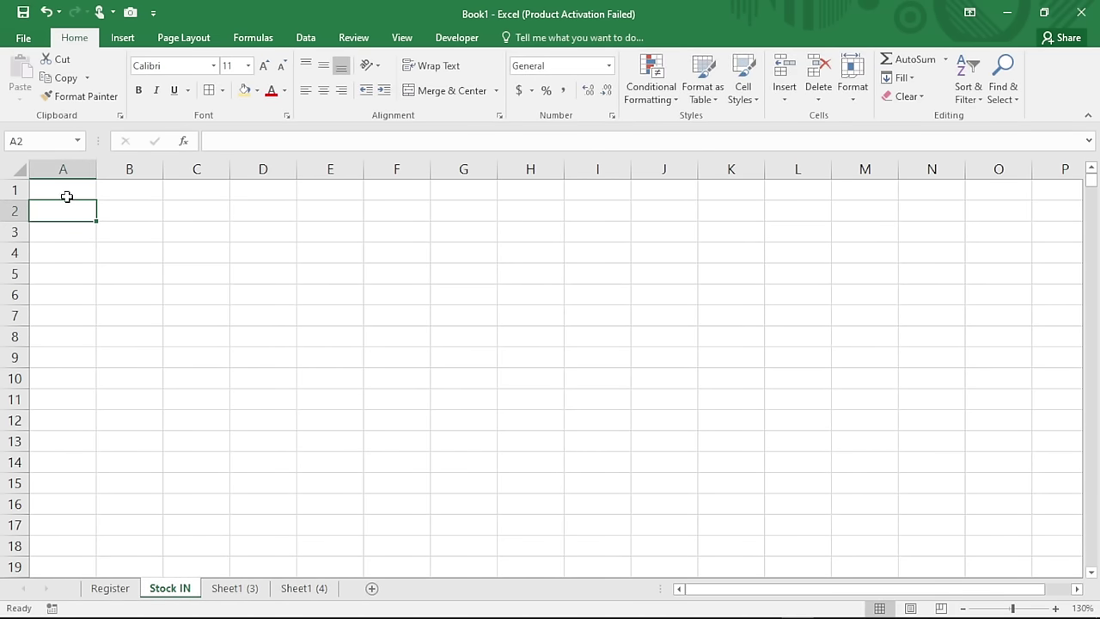
{"action": "left_click", "coordinate": [66, 196]}
- Copy the Item Name, Cost Price and Retail Price headers from Register A1:C1 into Stock IN A1
{"action": "left_click", "coordinate": [114, 591]}
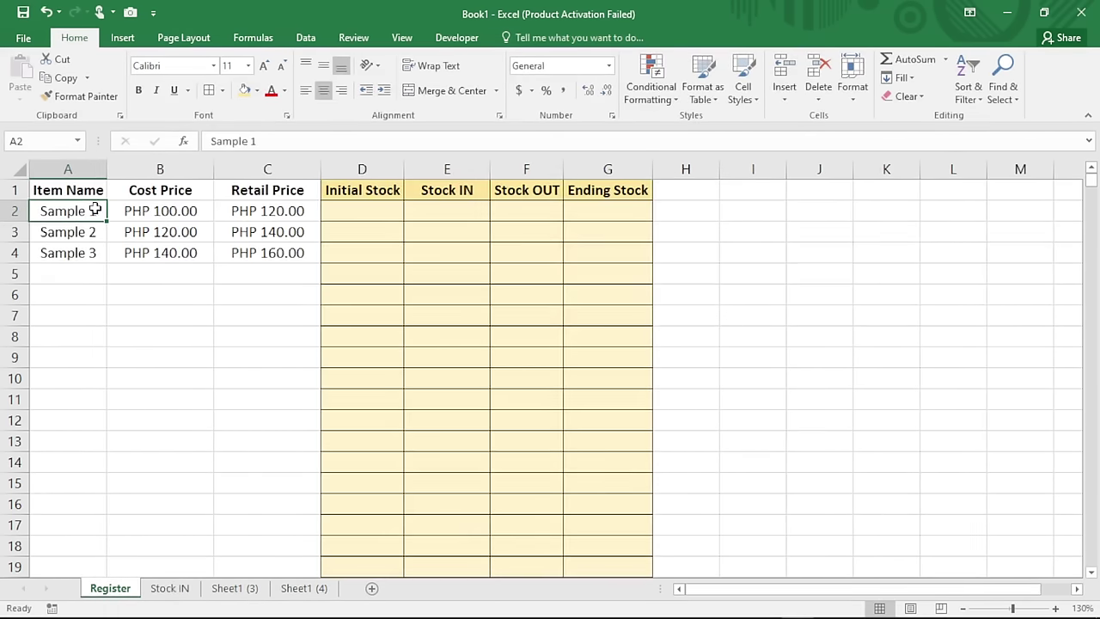
{"action": "left_click_drag", "start_coordinate": [79, 190], "coordinate": [259, 196]}
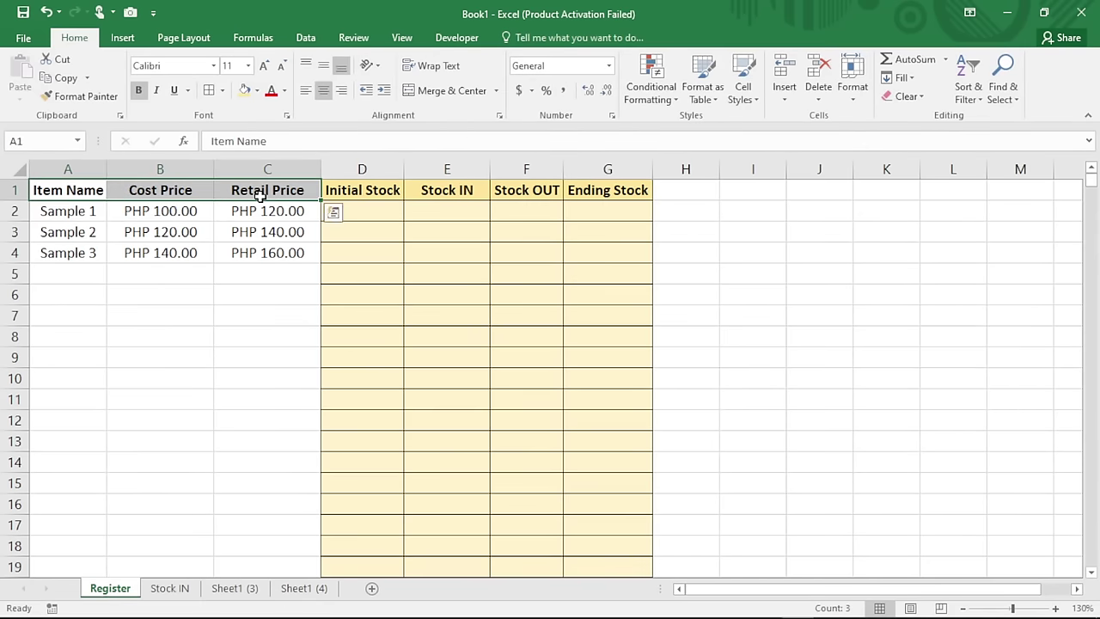
{"action": "key", "text": "ctrl+c"}
{"action": "left_click", "coordinate": [166, 589]}
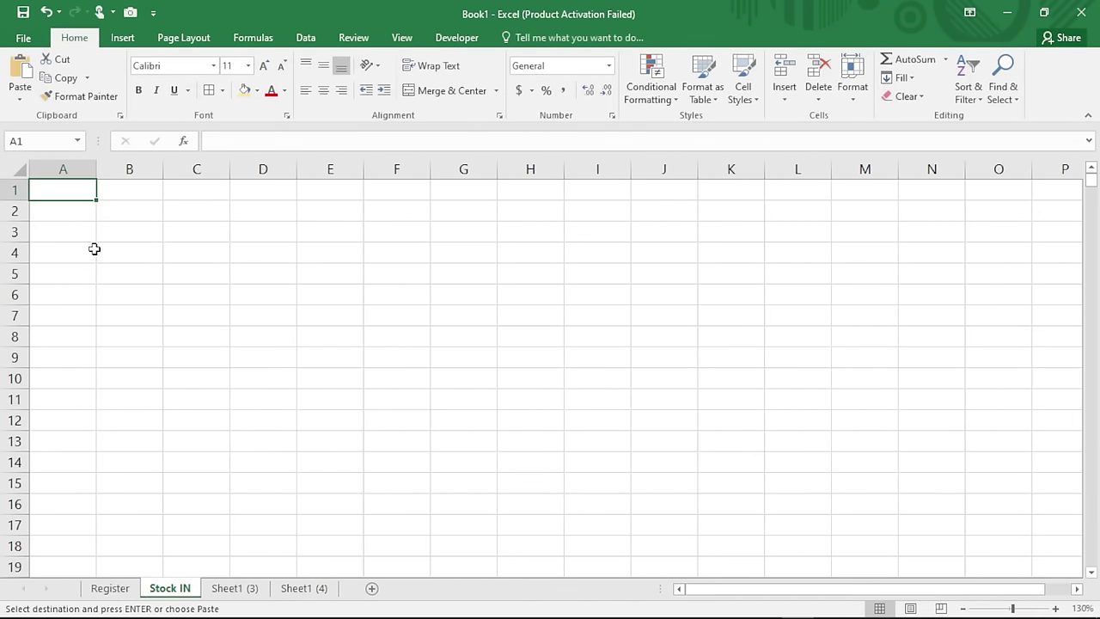
{"action": "key", "text": "ctrl+v"}
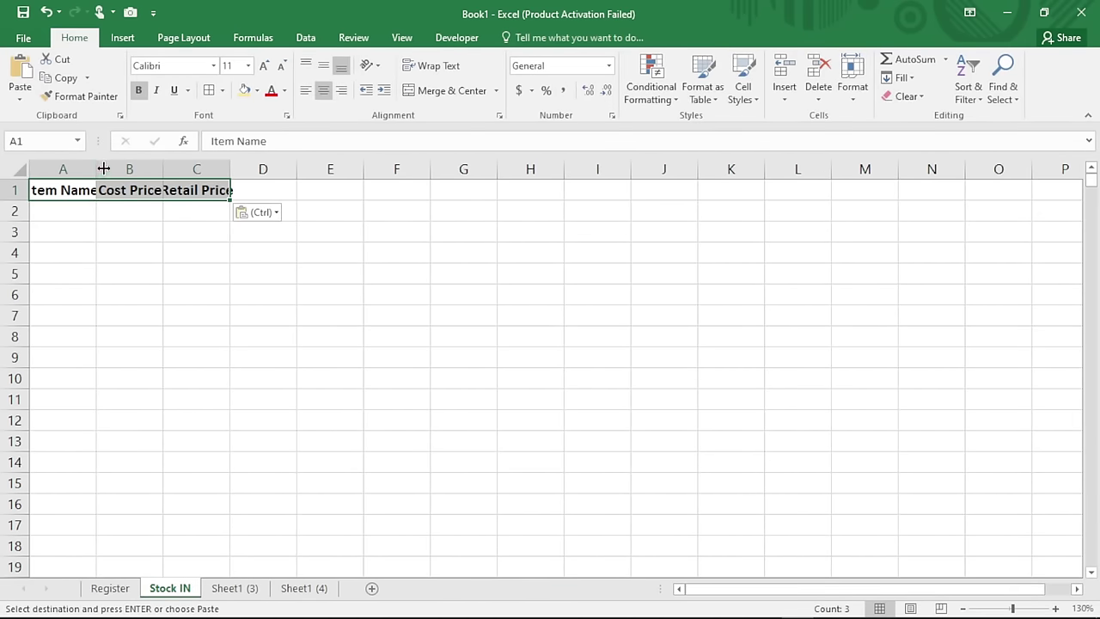
- Fit column A to Item Name and widen columns B and C on Stock IN
{"action": "double_click", "coordinate": [97, 167]}
{"action": "left_click", "coordinate": [128, 229]}
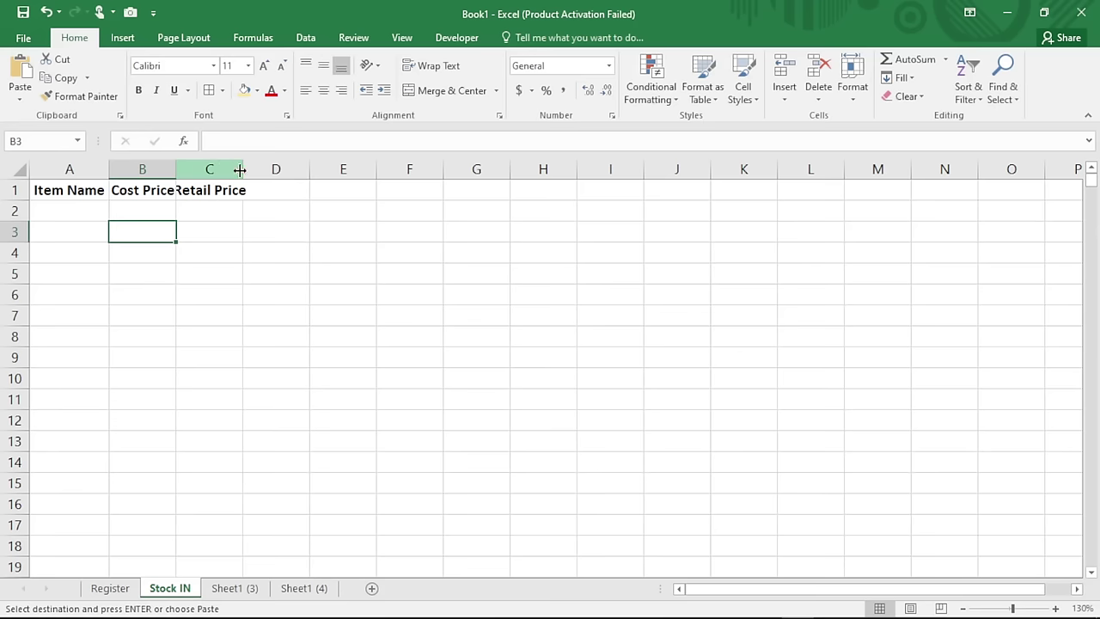
{"action": "left_click_drag", "start_coordinate": [243, 170], "coordinate": [299, 173]}
{"action": "left_click_drag", "start_coordinate": [176, 169], "coordinate": [216, 168]}
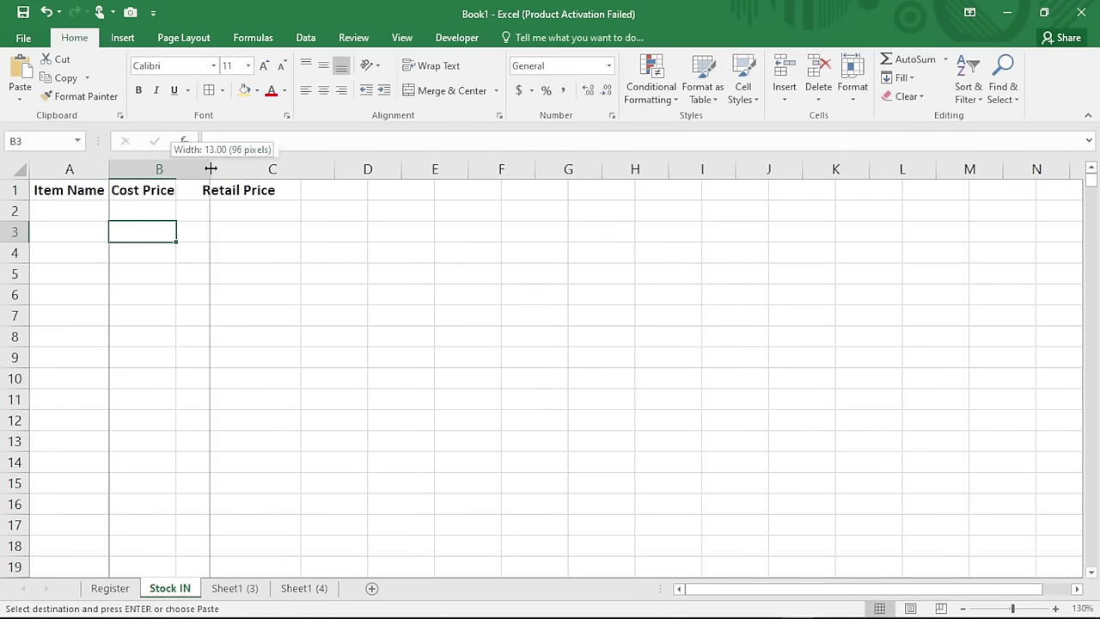
- Enter QTY in B1 and Cost Price in C1, and begin Retail Price in D1
{"action": "left_click", "coordinate": [128, 193]}
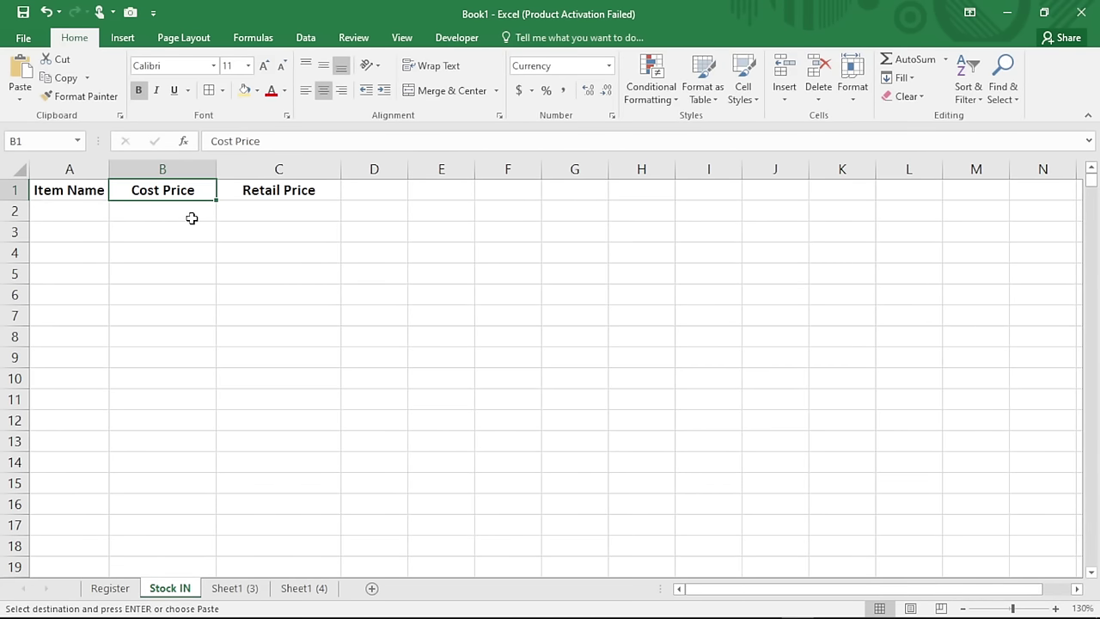
{"action": "type", "text": "QTY"}
{"action": "key", "text": "Tab"}
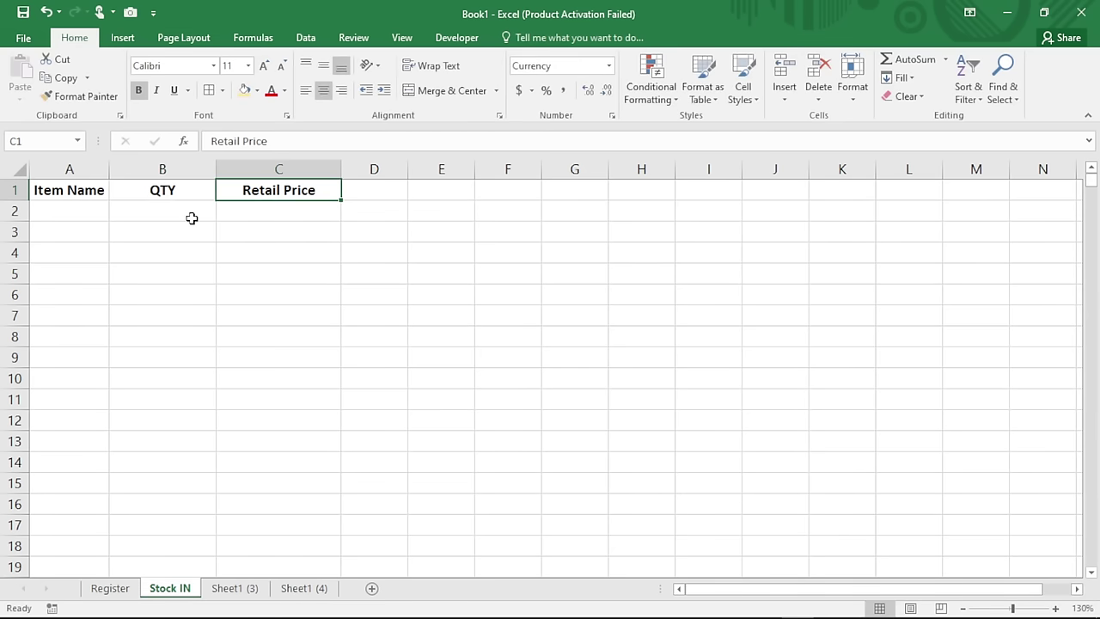
{"action": "type", "text": "Co"}
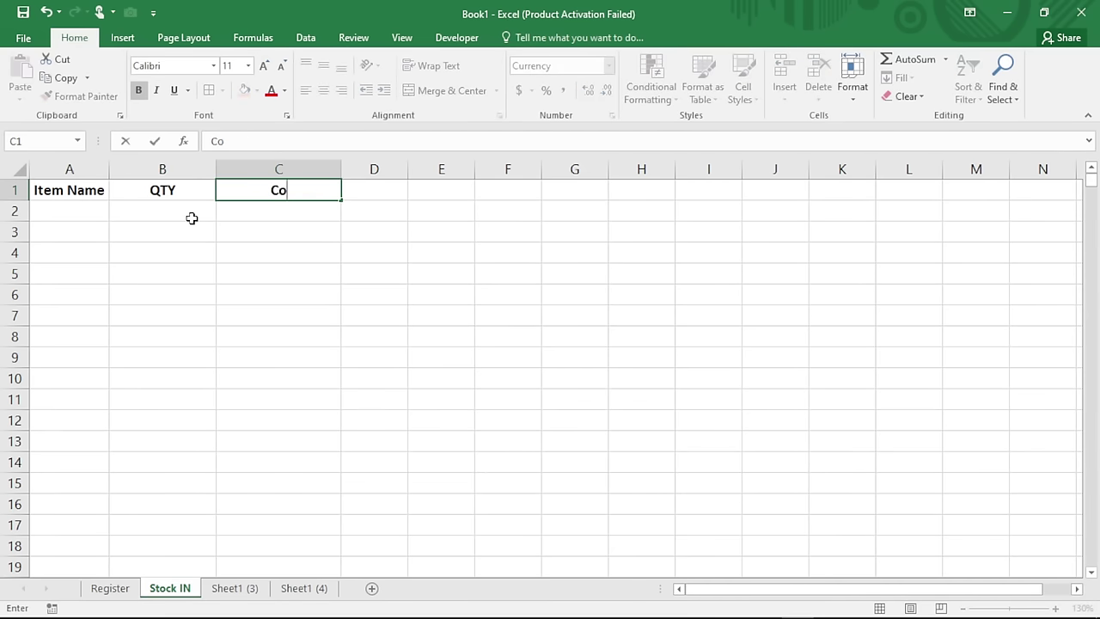
{"action": "type", "text": "st Price"}
{"action": "key", "text": "Tab"}
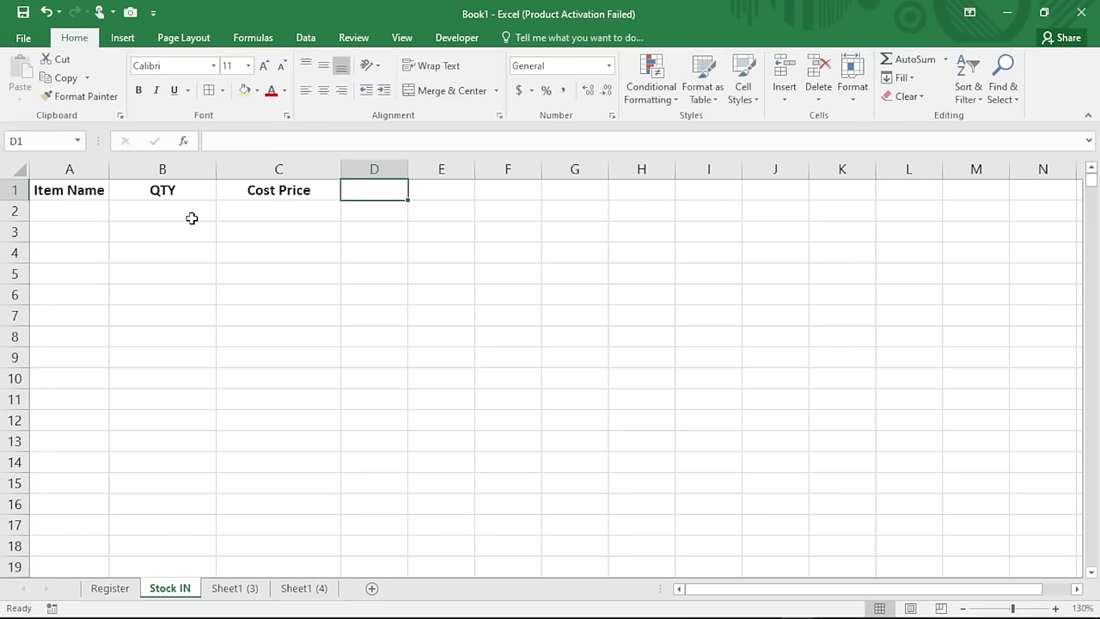
{"action": "type", "text": "Ret"}
{"action": "key", "text": "Tab"}
{"action": "key", "text": "Left"}
{"action": "key", "text": "Left"}
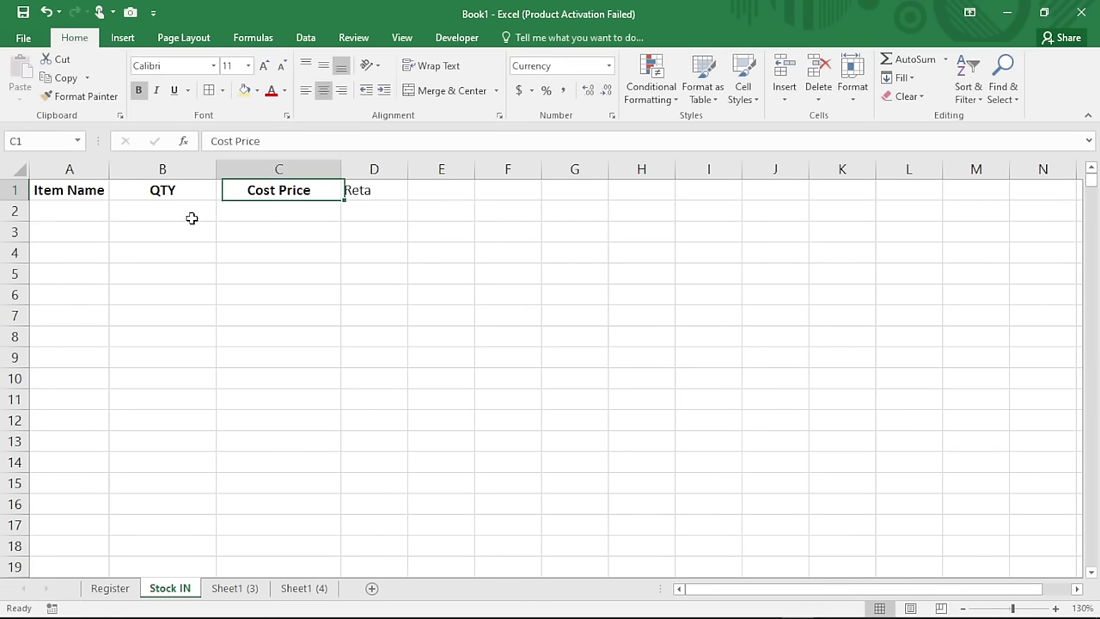
- Make the header row bold and keep the sheet's text centred
{"action": "key", "text": "shift+space"}
{"action": "left_click", "coordinate": [138, 91]}
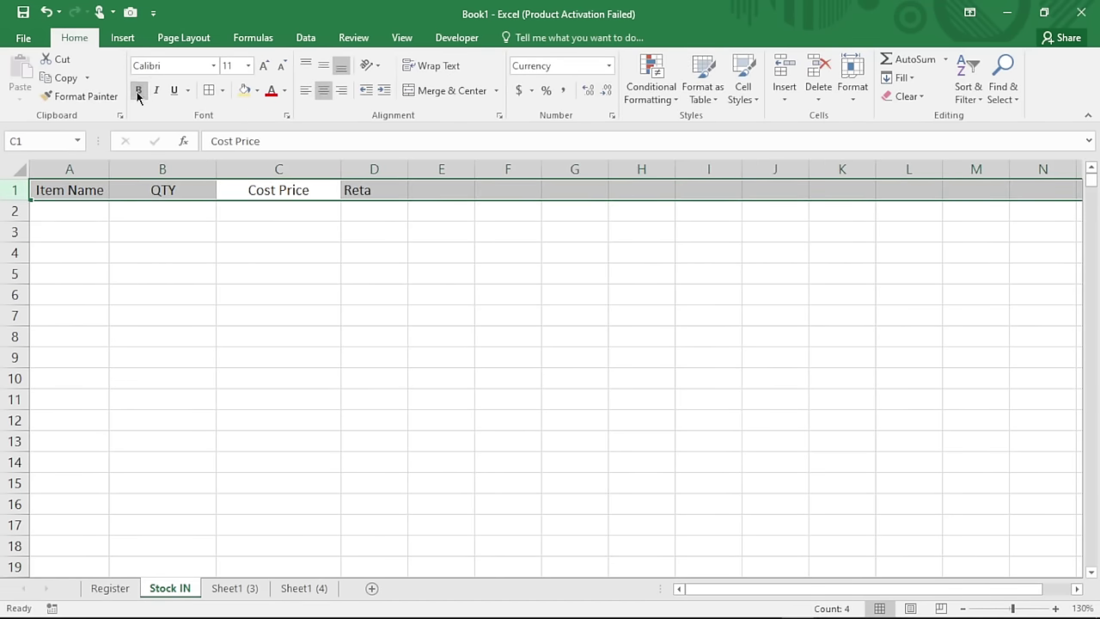
{"action": "left_click", "coordinate": [139, 91]}
{"action": "key", "text": "ctrl+a"}
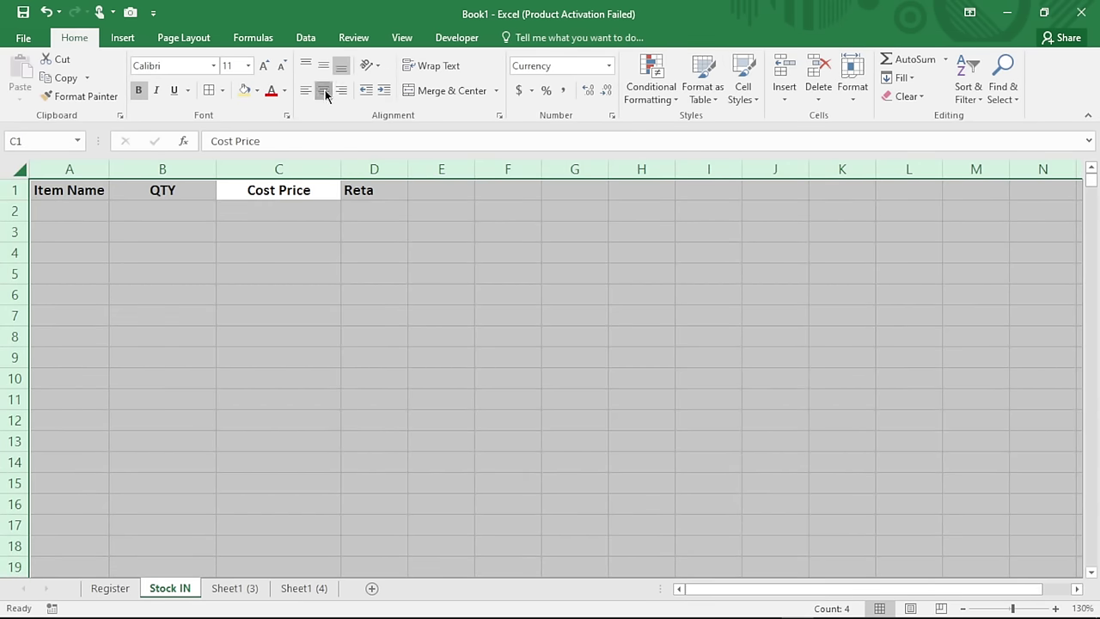
{"action": "left_click", "coordinate": [323, 90]}
{"action": "left_click", "coordinate": [323, 91]}
- Widen columns C and D and complete the D1 header as 'Retail Price'
{"action": "left_click", "coordinate": [365, 189]}
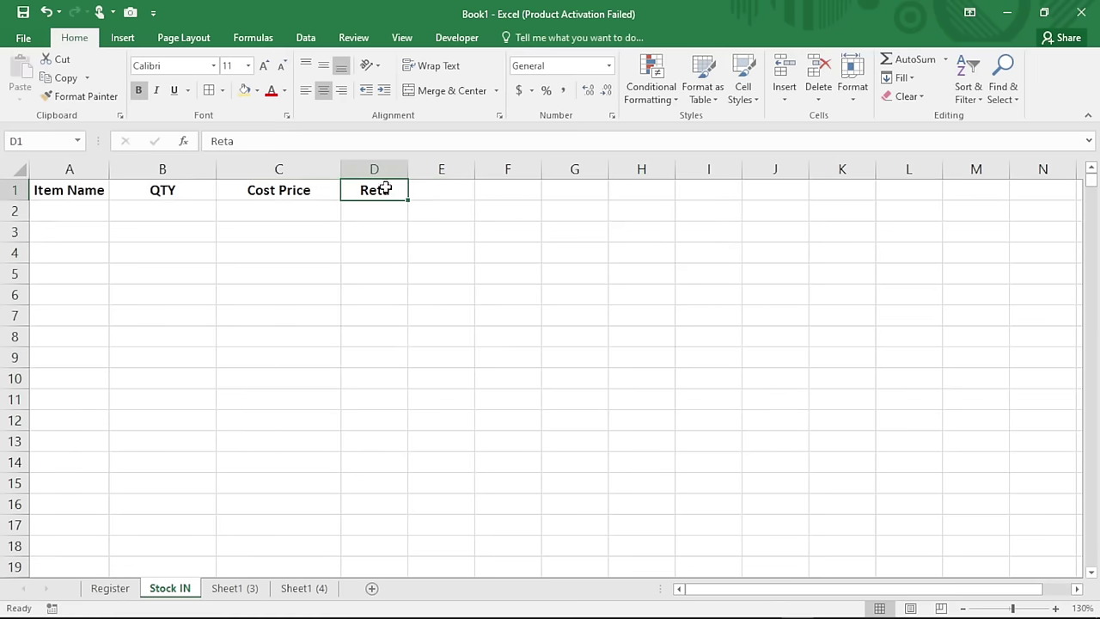
{"action": "mouse_move", "coordinate": [310, 174]}
{"action": "left_mouse_down"}
{"action": "mouse_move", "coordinate": [374, 170]}
{"action": "mouse_move", "coordinate": [349, 169]}
{"action": "left_mouse_up"}
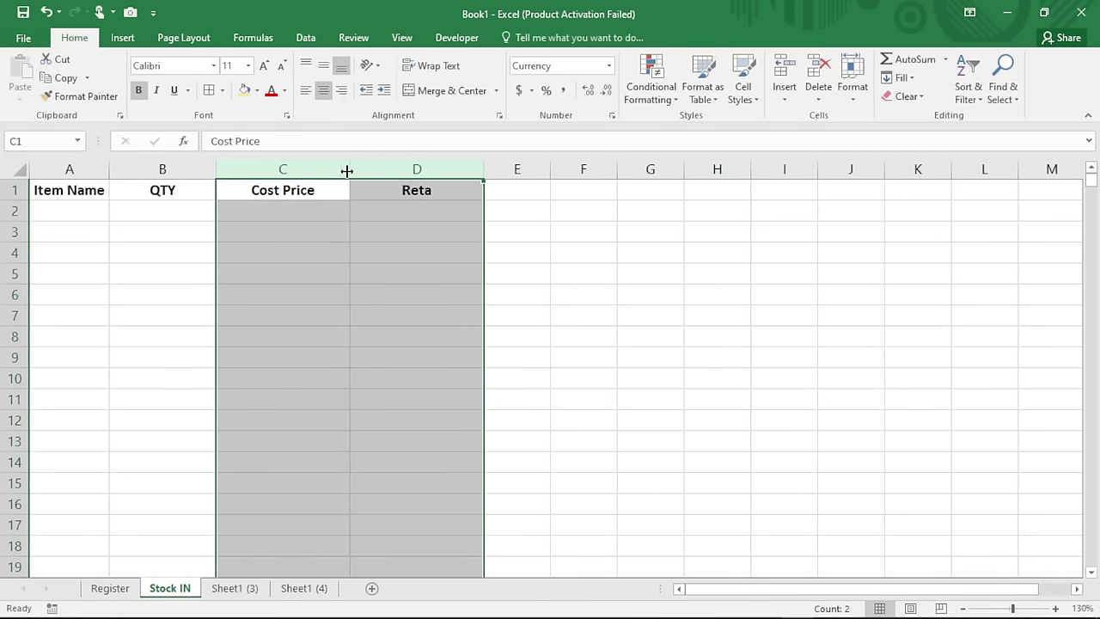
{"action": "left_click", "coordinate": [400, 191]}
{"action": "double_click", "coordinate": [400, 191]}
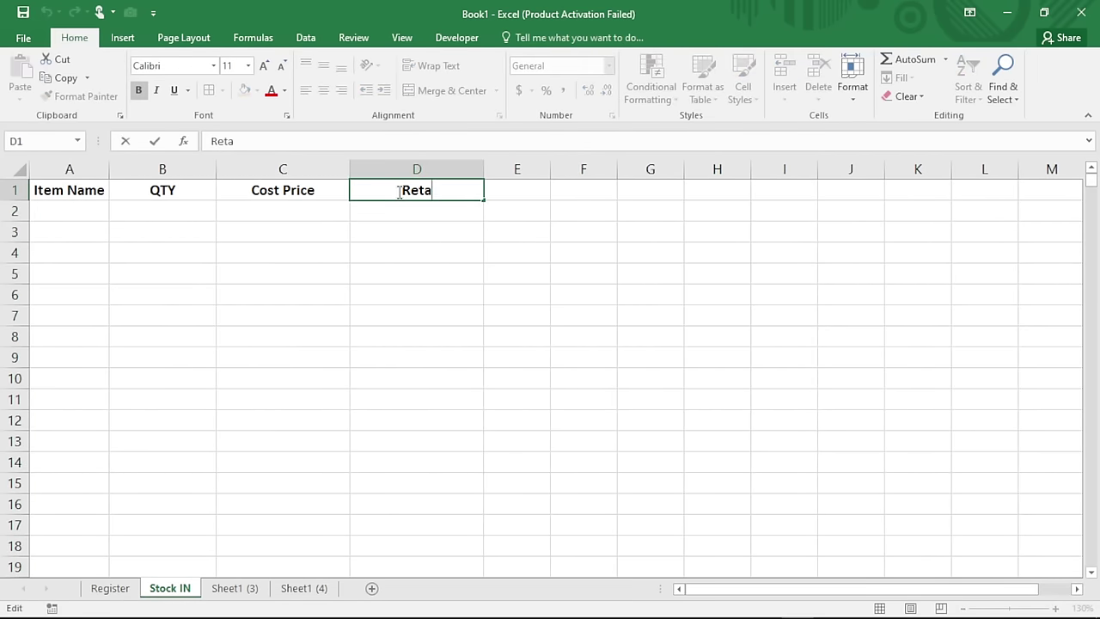
{"action": "type", "text": "il Price"}
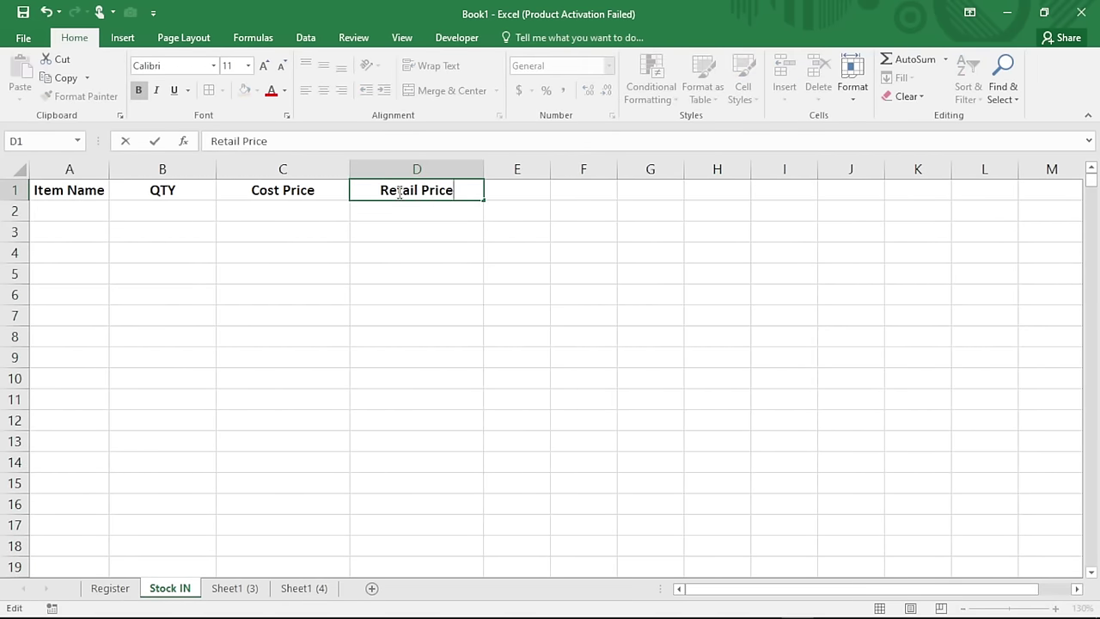
{"action": "key", "text": "Tab"}
- Widen column A and return to the first Item Name entry cell, A2
{"action": "left_click_drag", "start_coordinate": [109, 170], "coordinate": [142, 171]}
{"action": "mouse_move", "coordinate": [111, 215]}
{"action": "left_mouse_down"}
{"action": "mouse_move", "coordinate": [92, 514]}
{"action": "mouse_move", "coordinate": [109, 214]}
{"action": "left_mouse_up"}
{"action": "left_click", "coordinate": [109, 234]}
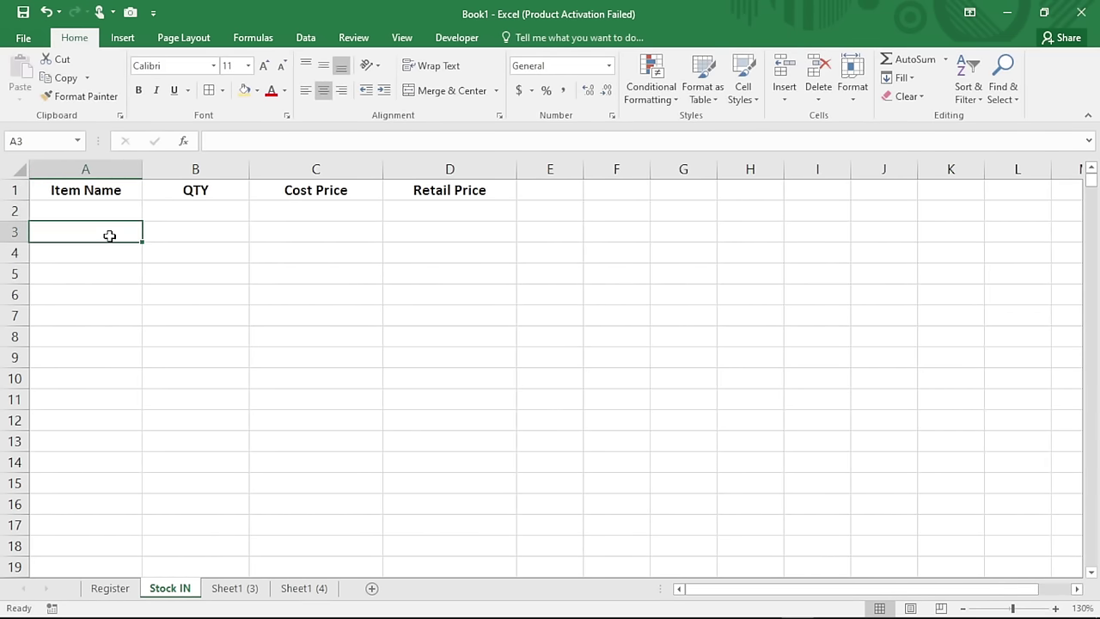
{"action": "key", "text": "Down"}
{"action": "key", "text": "Down"}
{"action": "key", "text": "Down"}
{"action": "key", "text": "Down"}
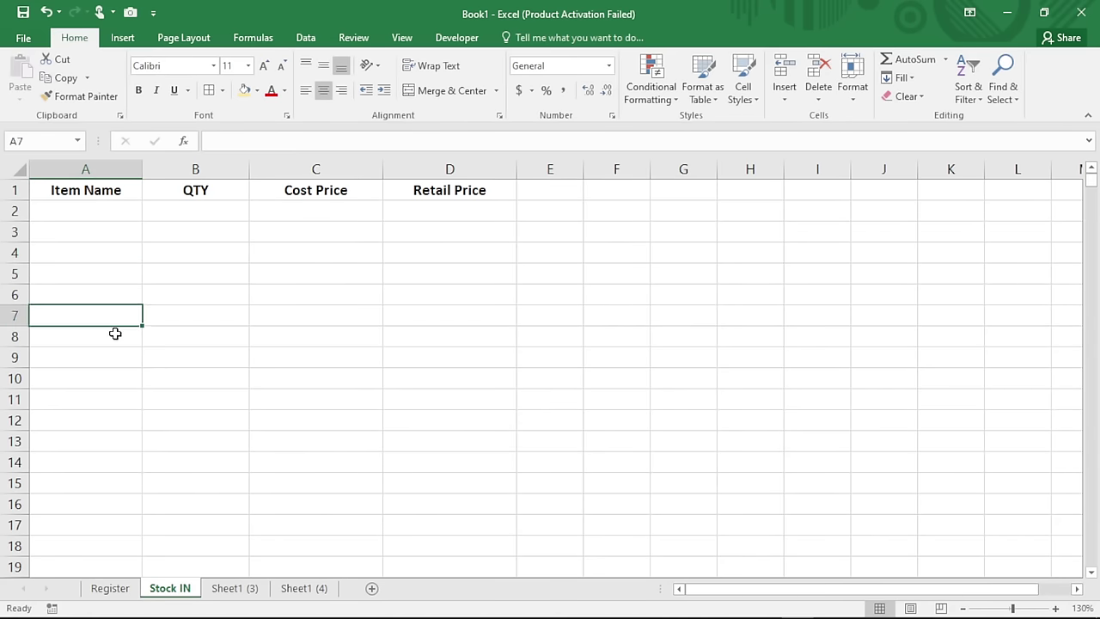
{"action": "key", "text": "Down"}
{"action": "key", "text": "Down"}
{"action": "key", "text": "Down"}
{"action": "key", "text": "Down"}
{"action": "key", "text": "Down"}
{"action": "left_click", "coordinate": [110, 470]}
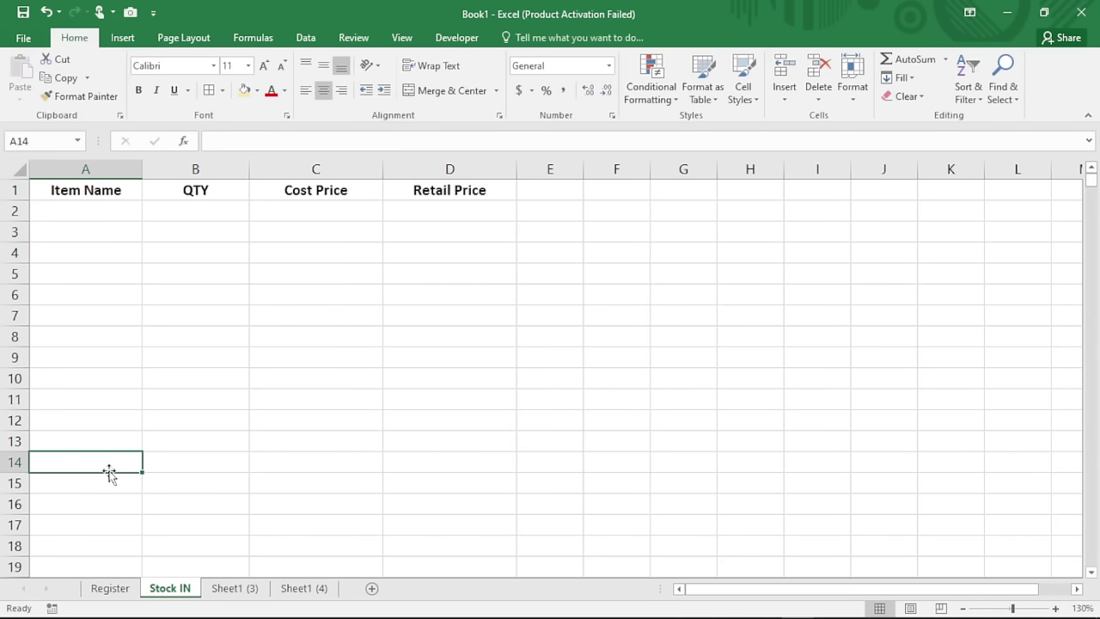
{"action": "left_click", "coordinate": [94, 223]}
{"action": "left_click", "coordinate": [114, 214]}
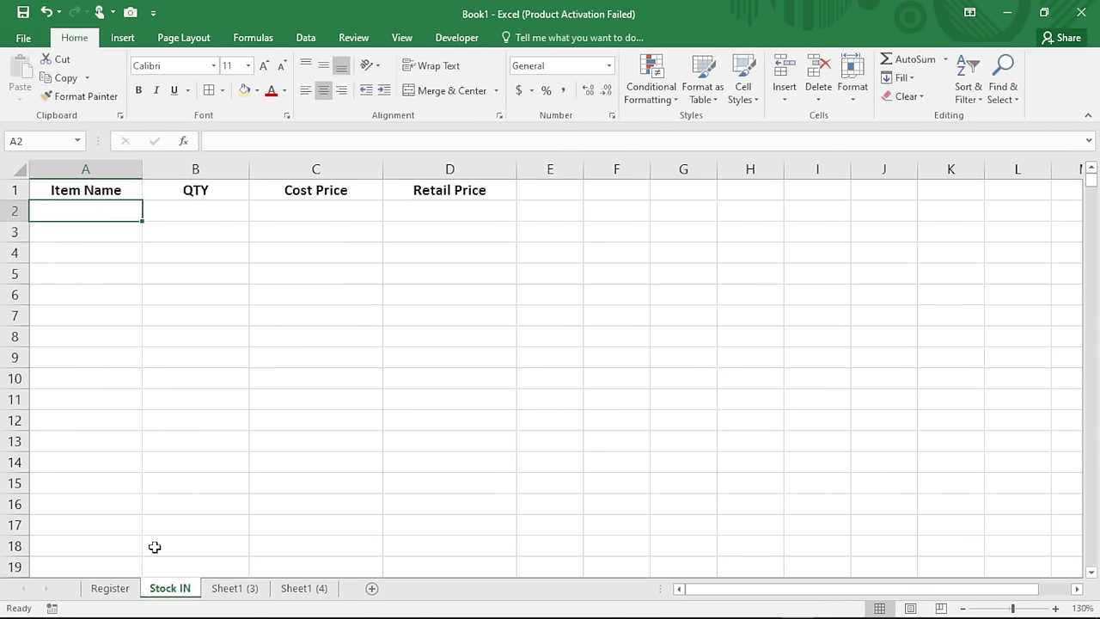
- Review the item names on Register, then select Stock IN cells A2 down to row 1000
{"action": "left_click", "coordinate": [111, 588]}
{"action": "left_click", "coordinate": [159, 423]}
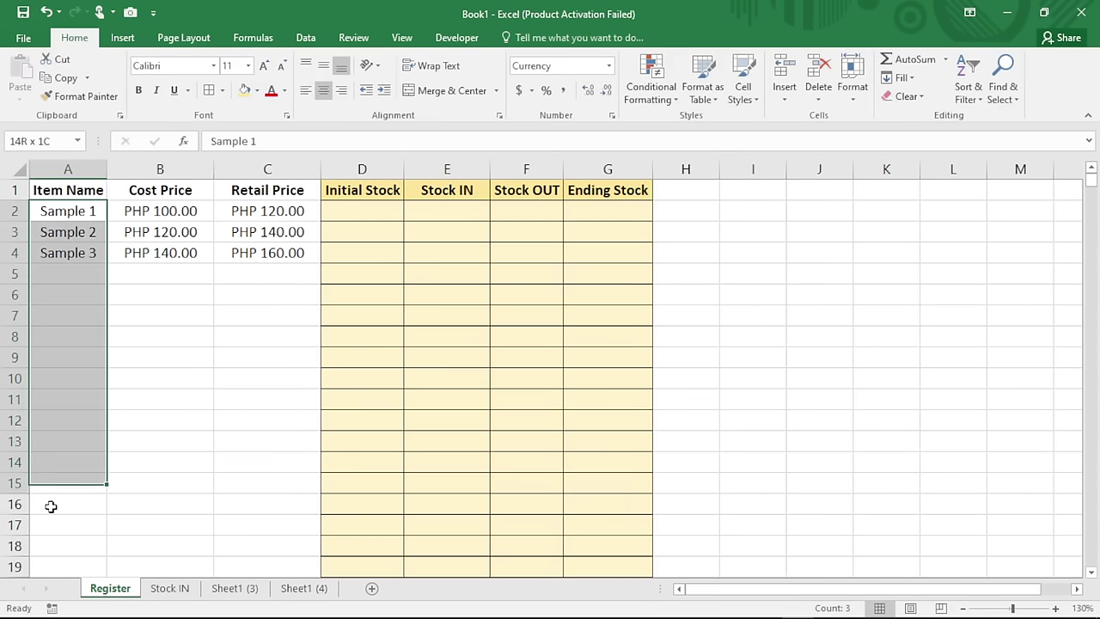
{"action": "left_click_drag", "start_coordinate": [78, 212], "coordinate": [49, 533]}
{"action": "left_click", "coordinate": [49, 274]}
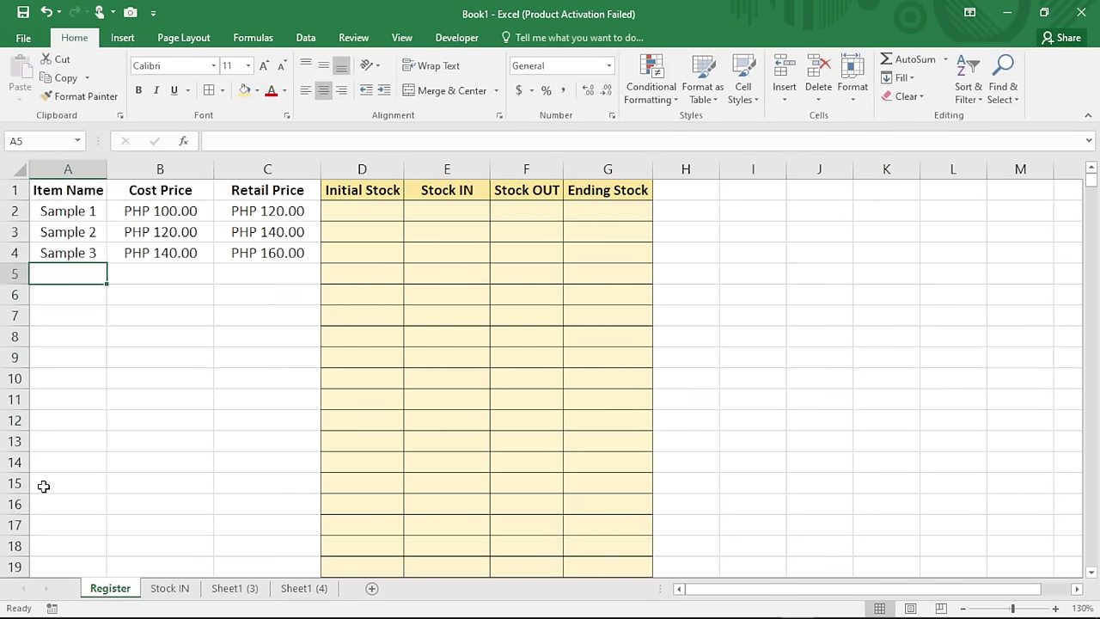
{"action": "left_click", "coordinate": [172, 588]}
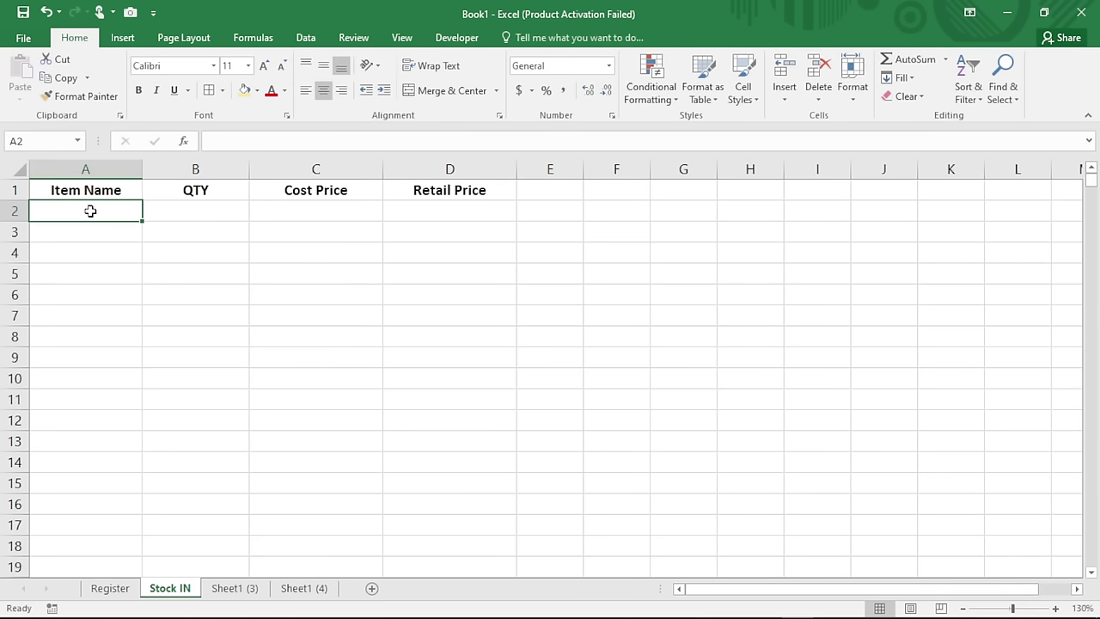
{"action": "key", "text": "ctrl+shift+Down"}
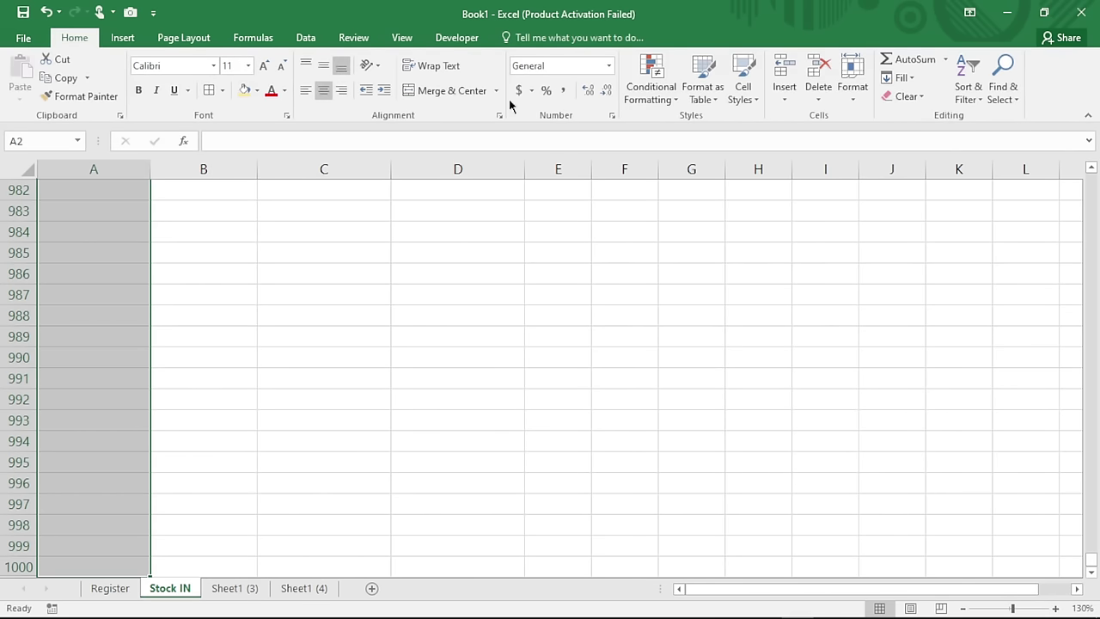
- Apply List data validation sourced from =Register!$A$2:$A$1000 to the selected Item Name cells
{"action": "left_click", "coordinate": [303, 40]}
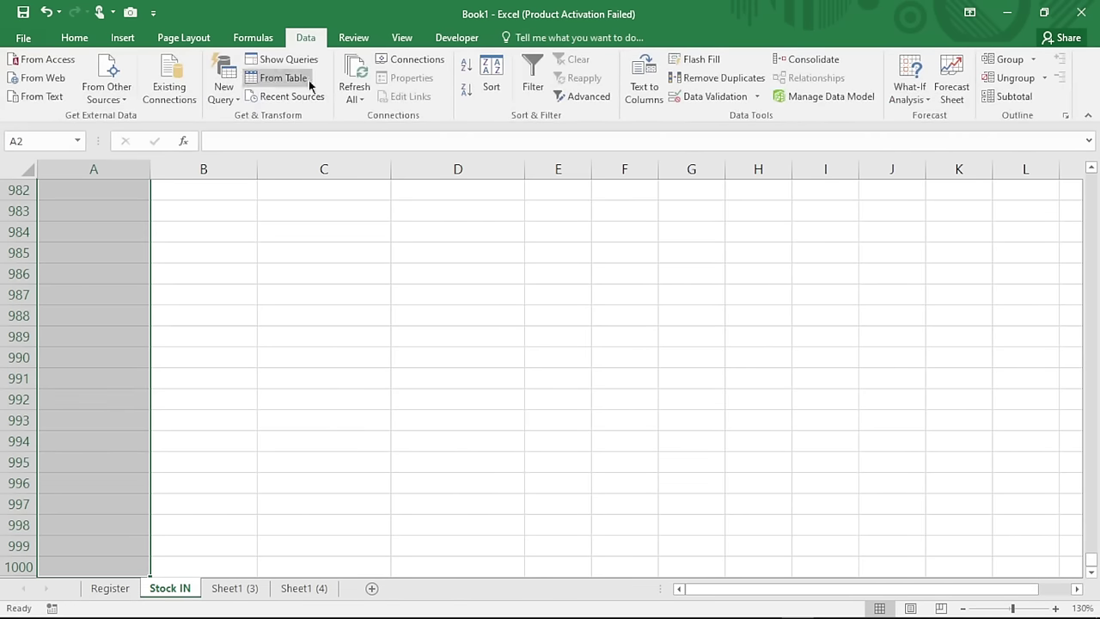
{"action": "left_click", "coordinate": [733, 98]}
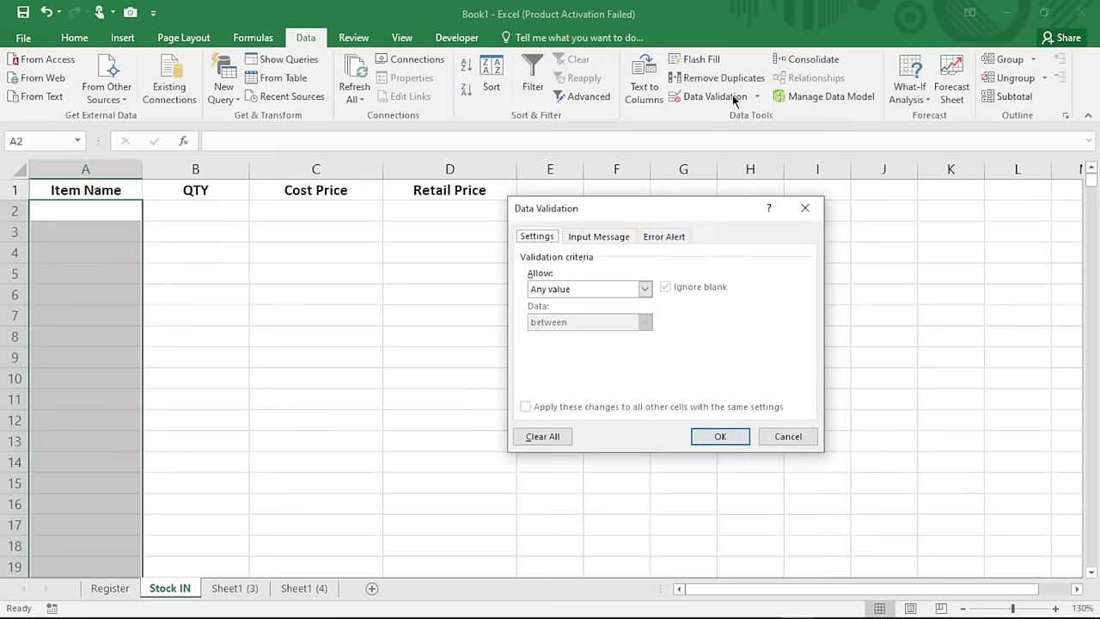
{"action": "left_click", "coordinate": [568, 289]}
{"action": "left_click", "coordinate": [550, 335]}
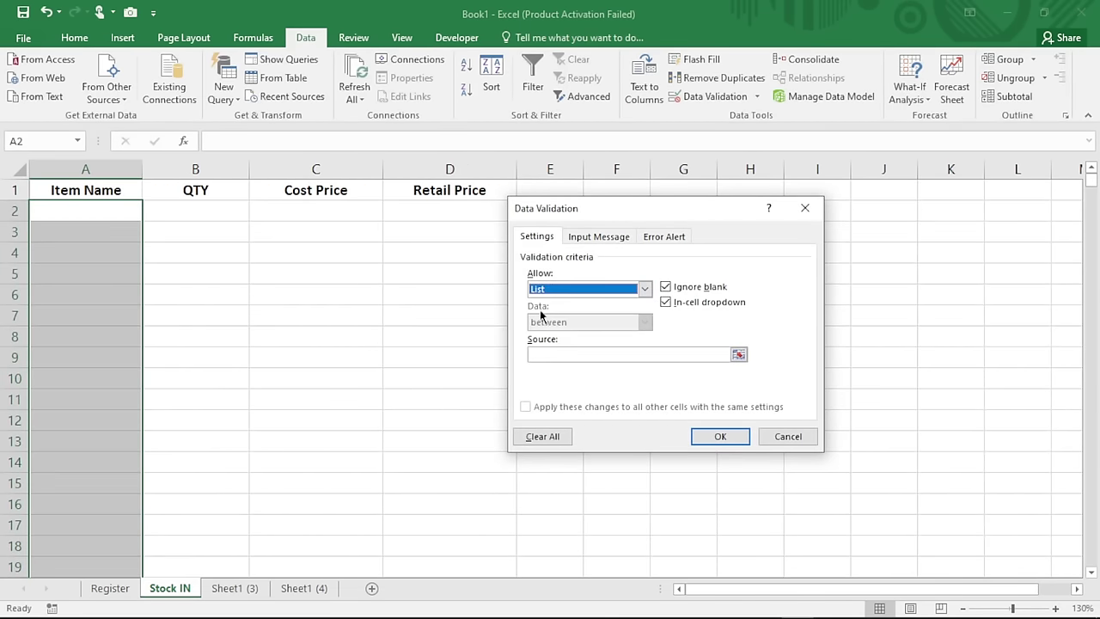
{"action": "left_click", "coordinate": [732, 355]}
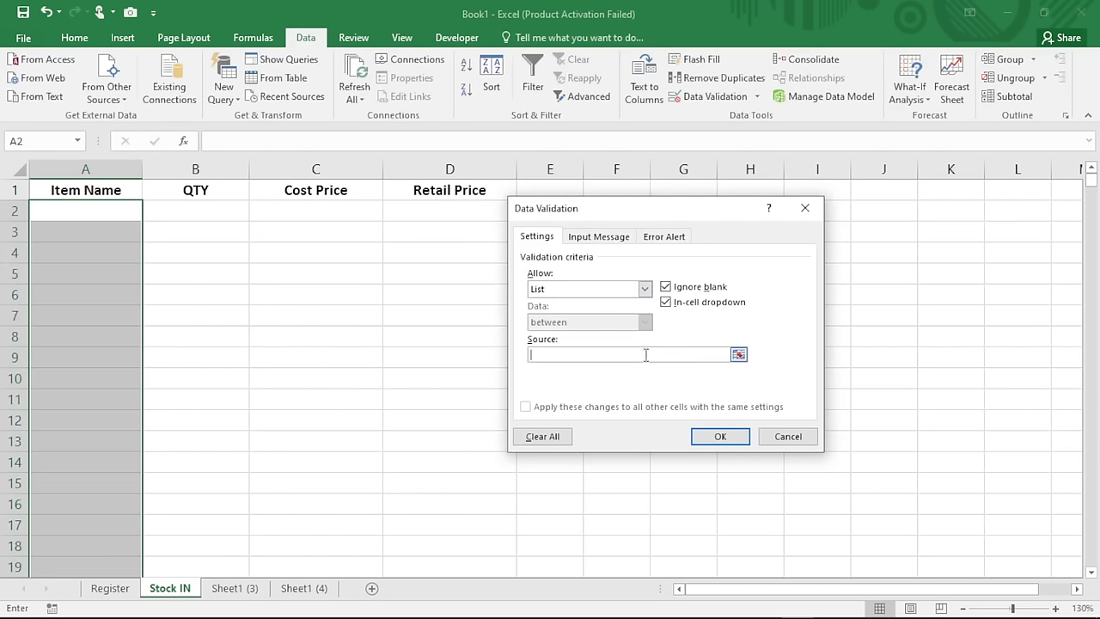
{"action": "left_click", "coordinate": [739, 356]}
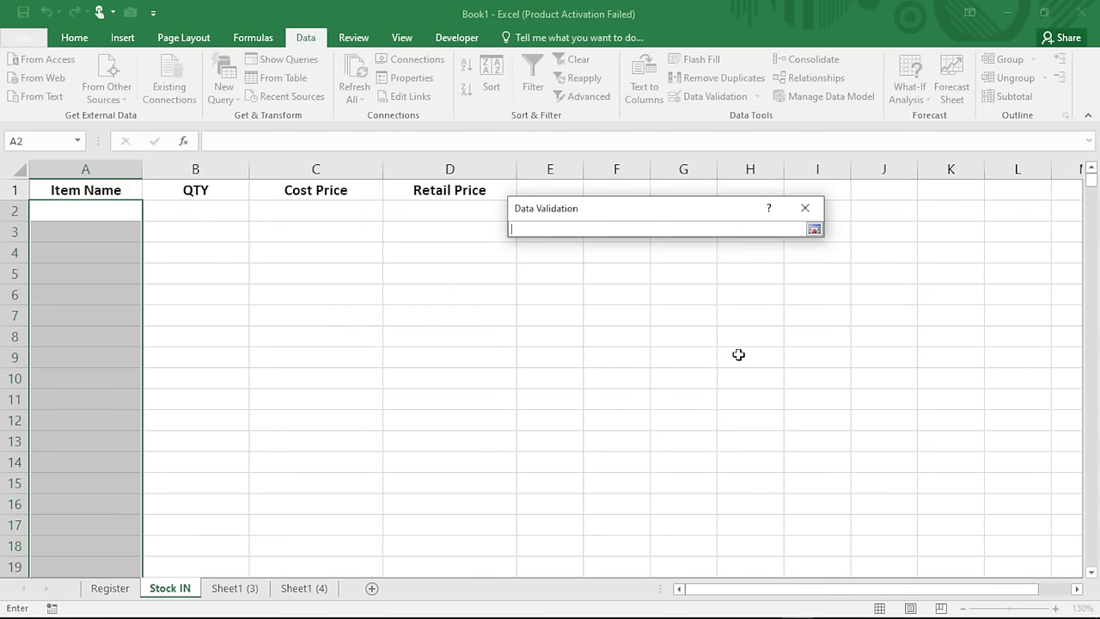
{"action": "left_click", "coordinate": [97, 589]}
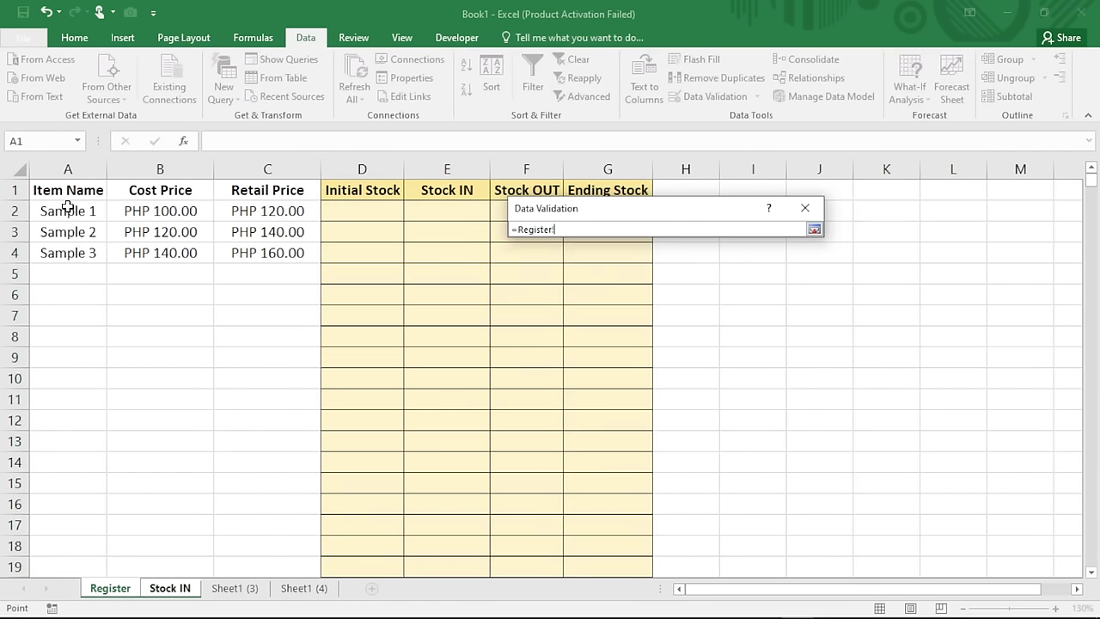
{"action": "left_click", "coordinate": [74, 209]}
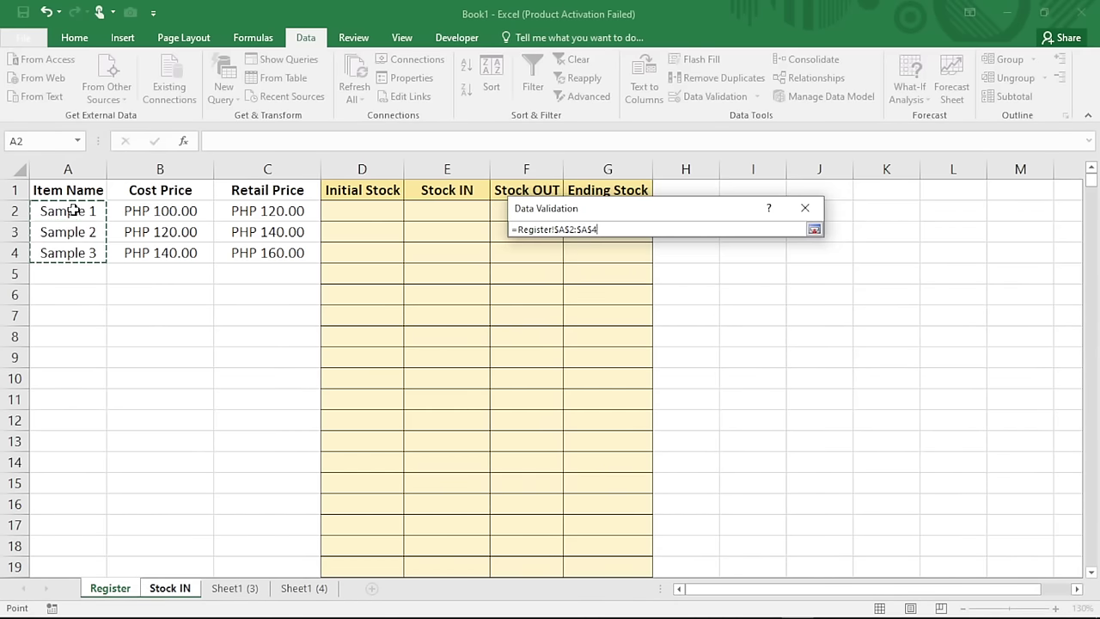
{"action": "key", "text": "ctrl+shift+Down"}
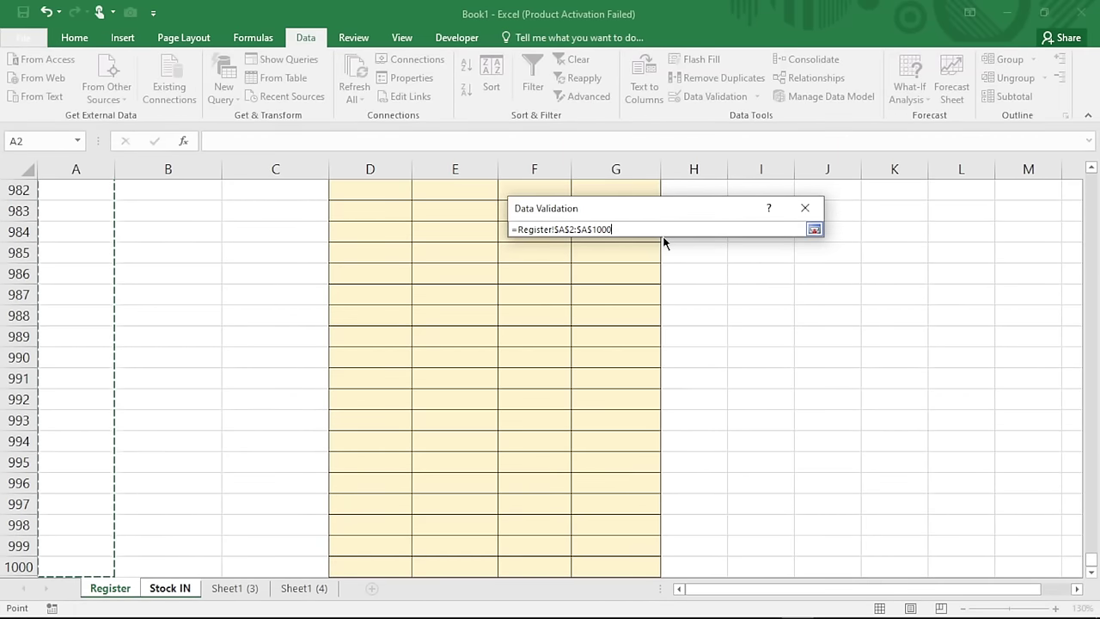
{"action": "key", "text": "Return"}
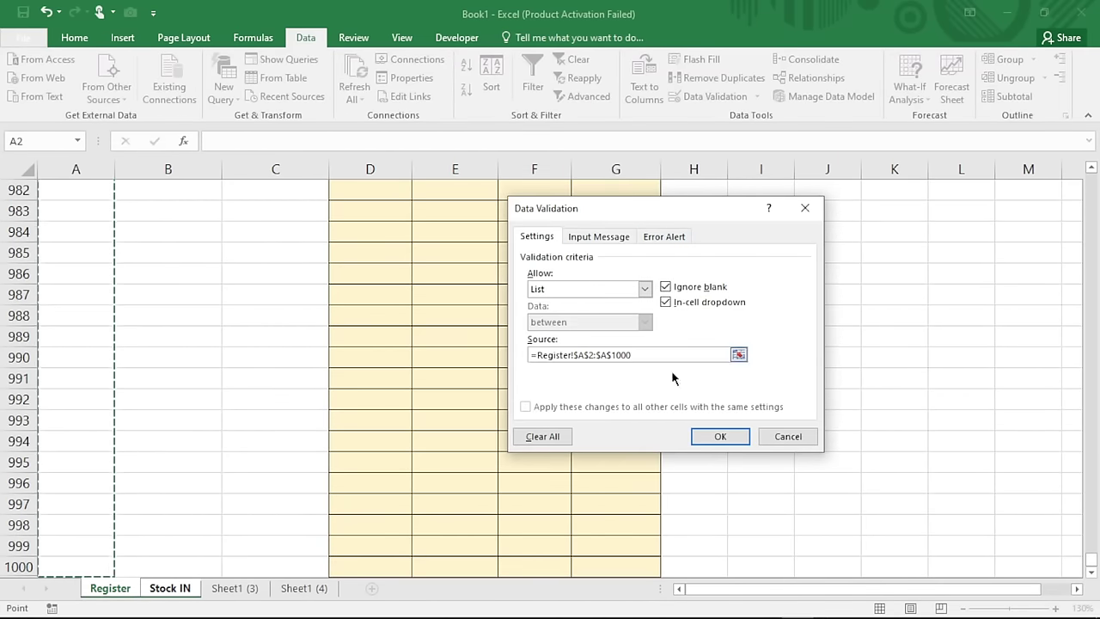
{"action": "left_click", "coordinate": [717, 437]}
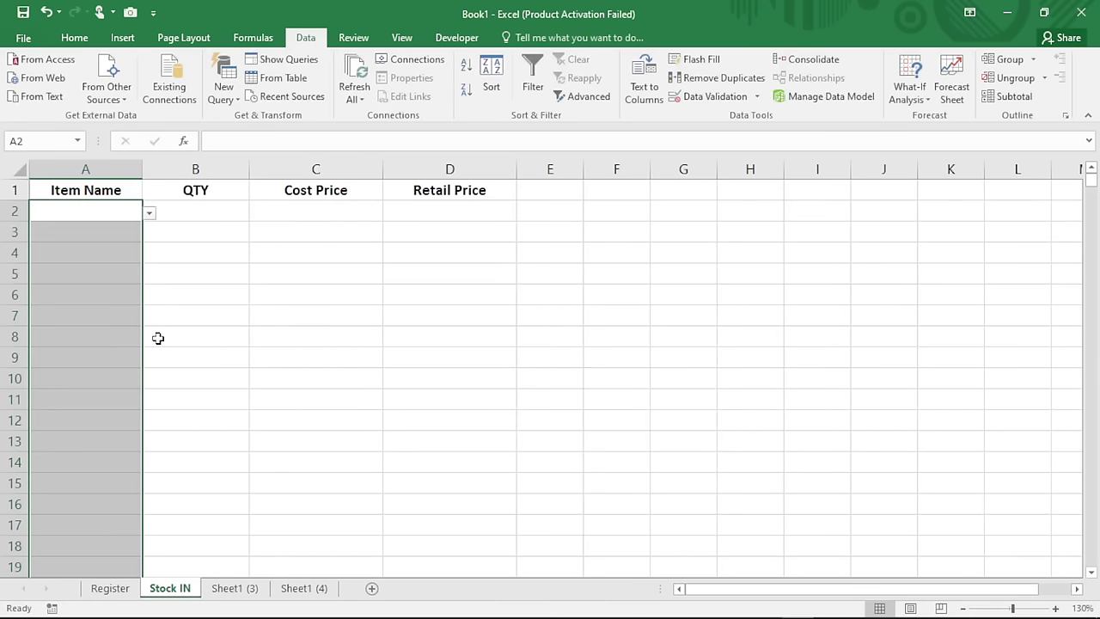
{"action": "left_click", "coordinate": [150, 226]}
{"action": "left_click", "coordinate": [138, 213]}
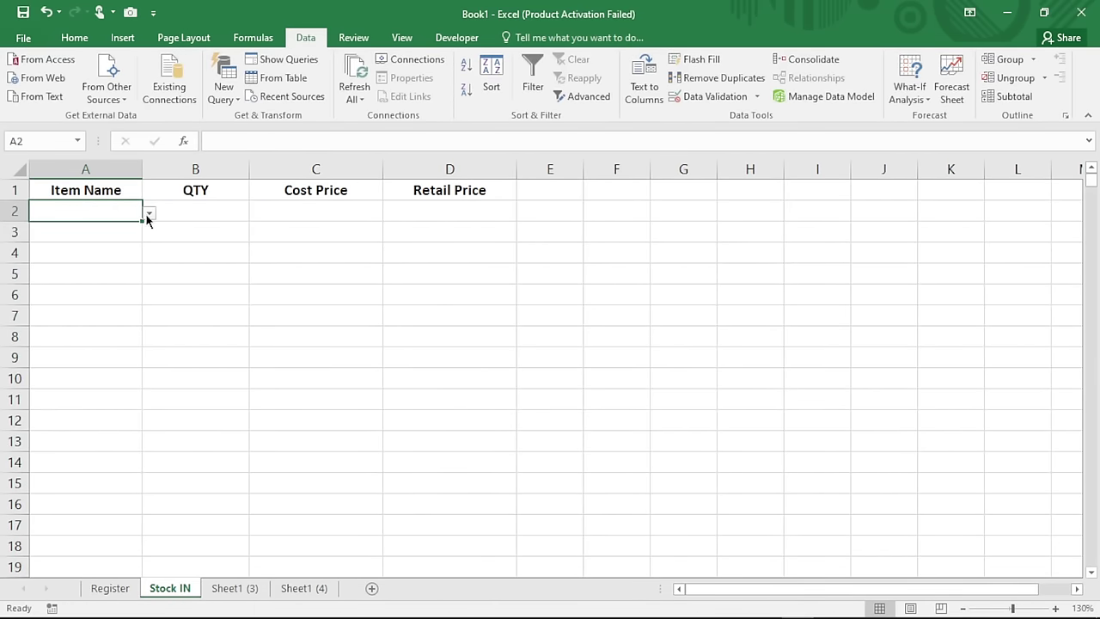
{"action": "left_click", "coordinate": [150, 214]}
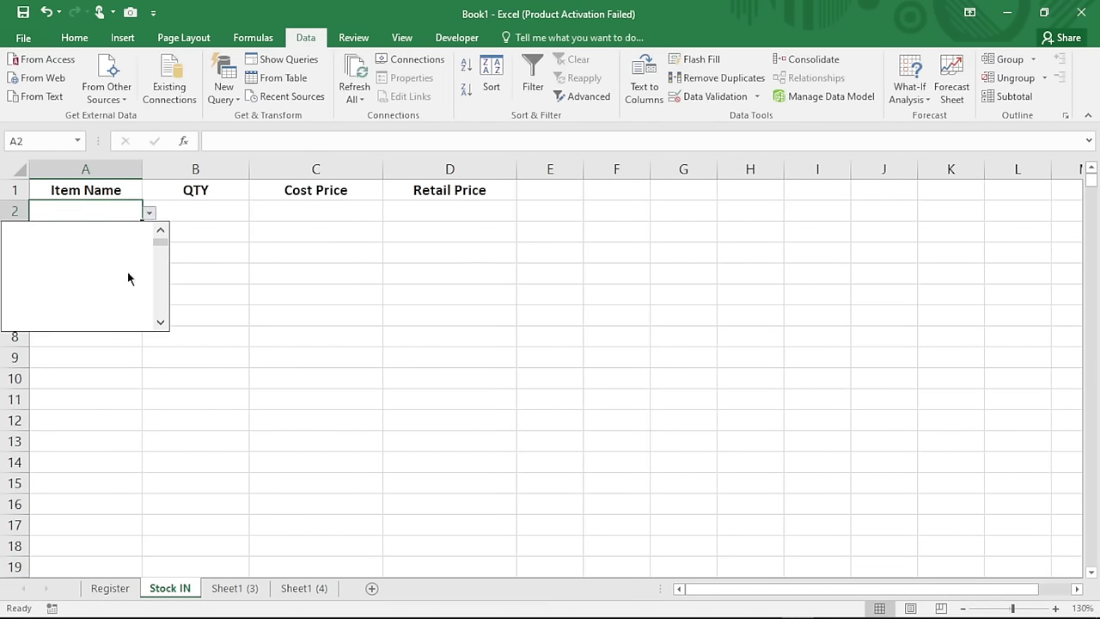
{"action": "left_click", "coordinate": [135, 210]}
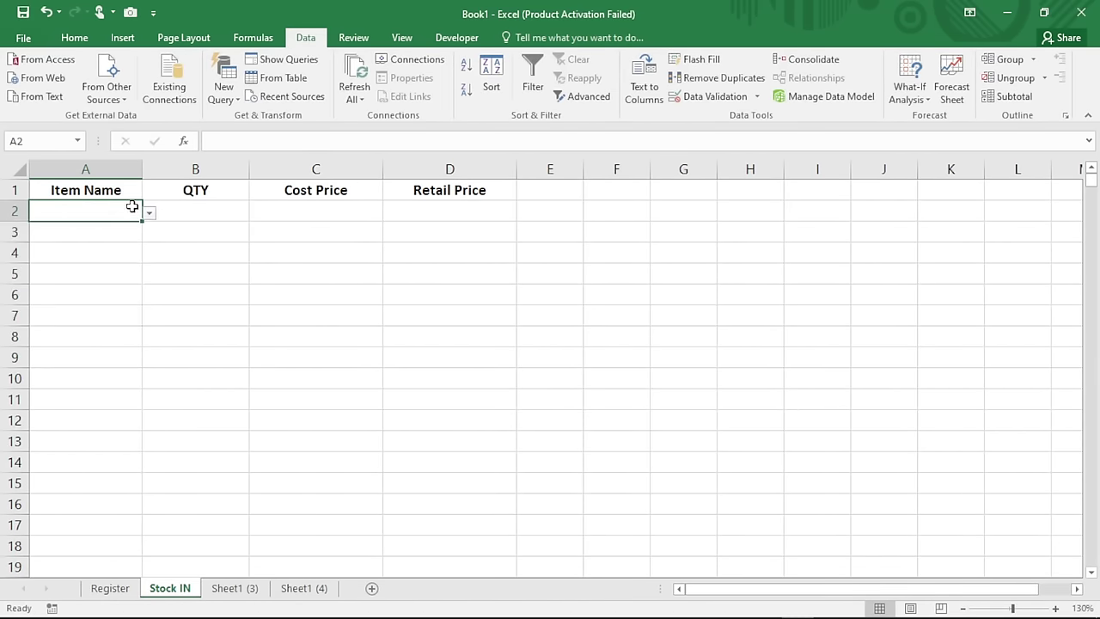
{"action": "left_click", "coordinate": [143, 235]}
{"action": "left_click", "coordinate": [150, 234]}
{"action": "left_click", "coordinate": [135, 248]}
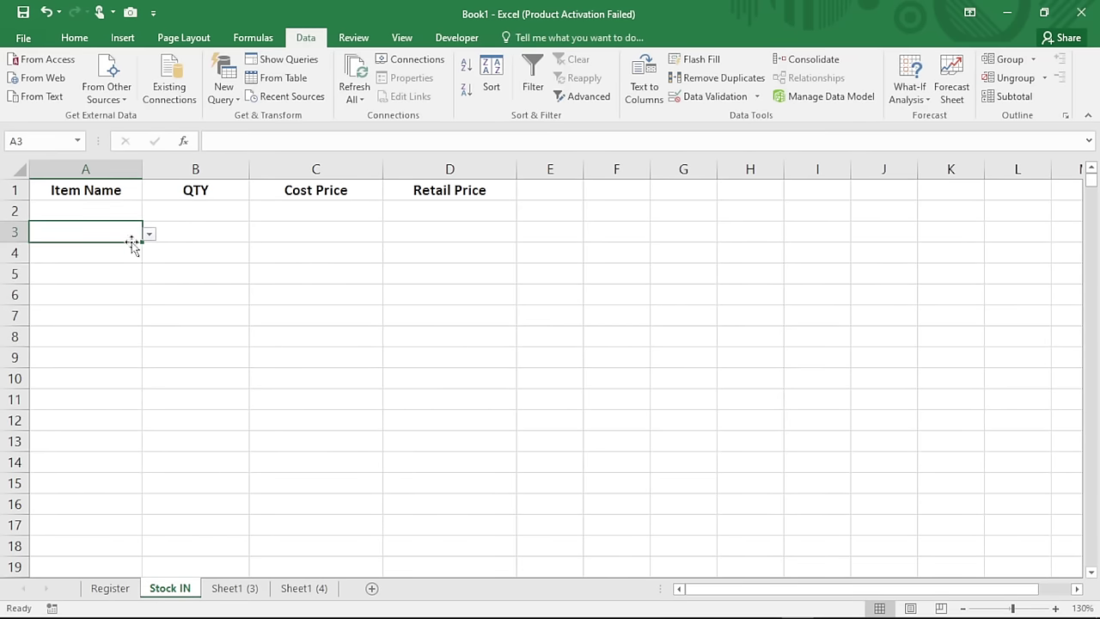
{"action": "left_click", "coordinate": [128, 214]}
{"action": "left_click", "coordinate": [150, 213]}
{"action": "key", "text": "Escape"}
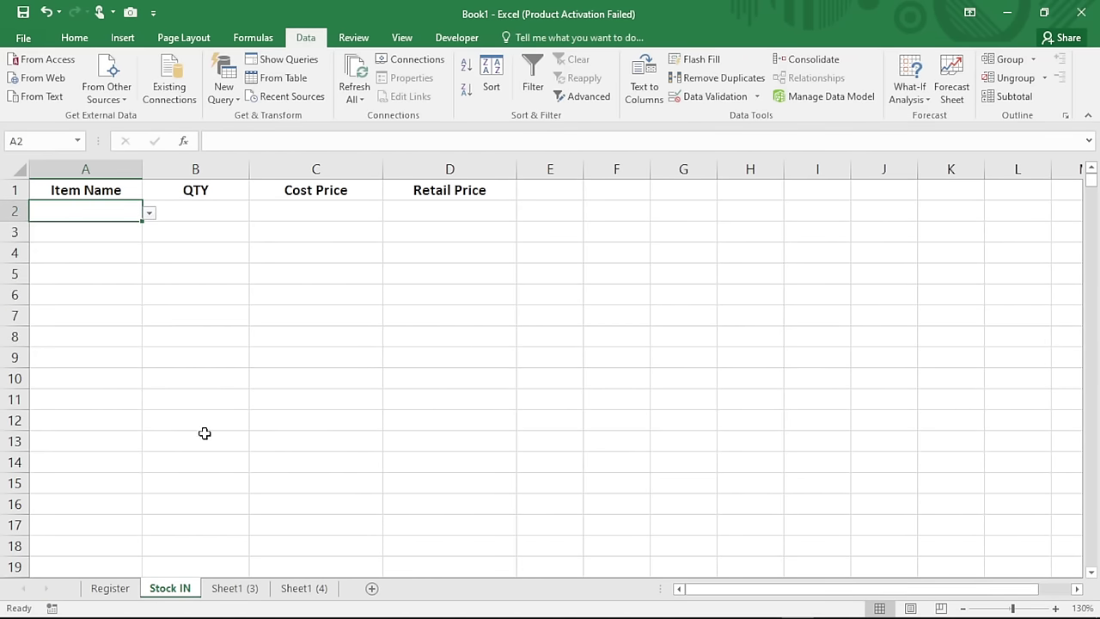
{"action": "left_click", "coordinate": [127, 589]}
{"action": "left_click", "coordinate": [86, 375]}
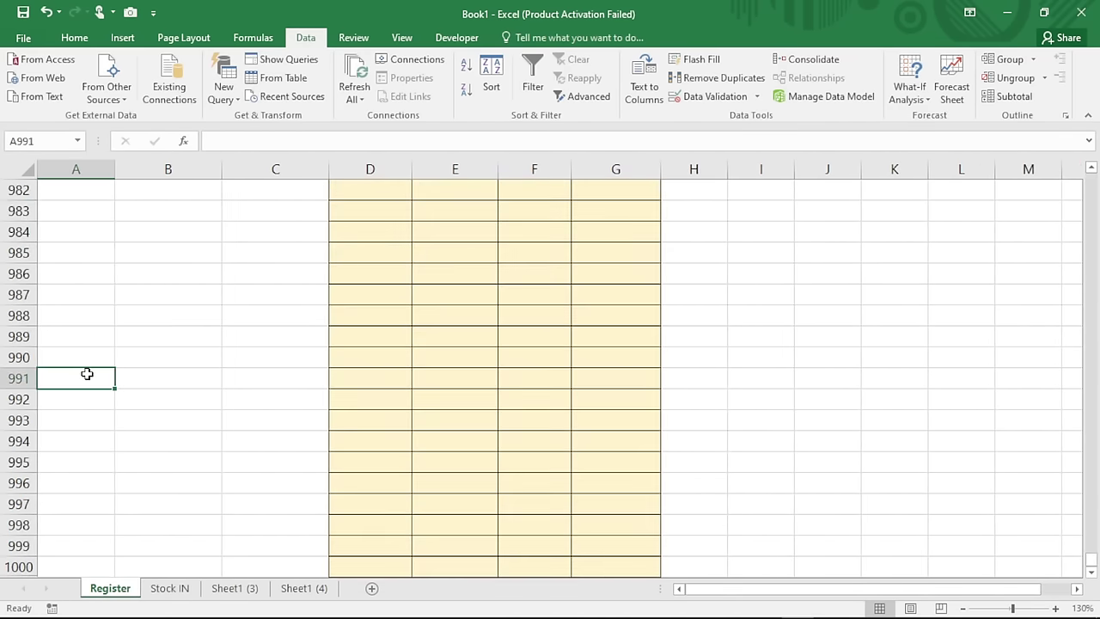
{"action": "key", "text": "ctrl+Up"}
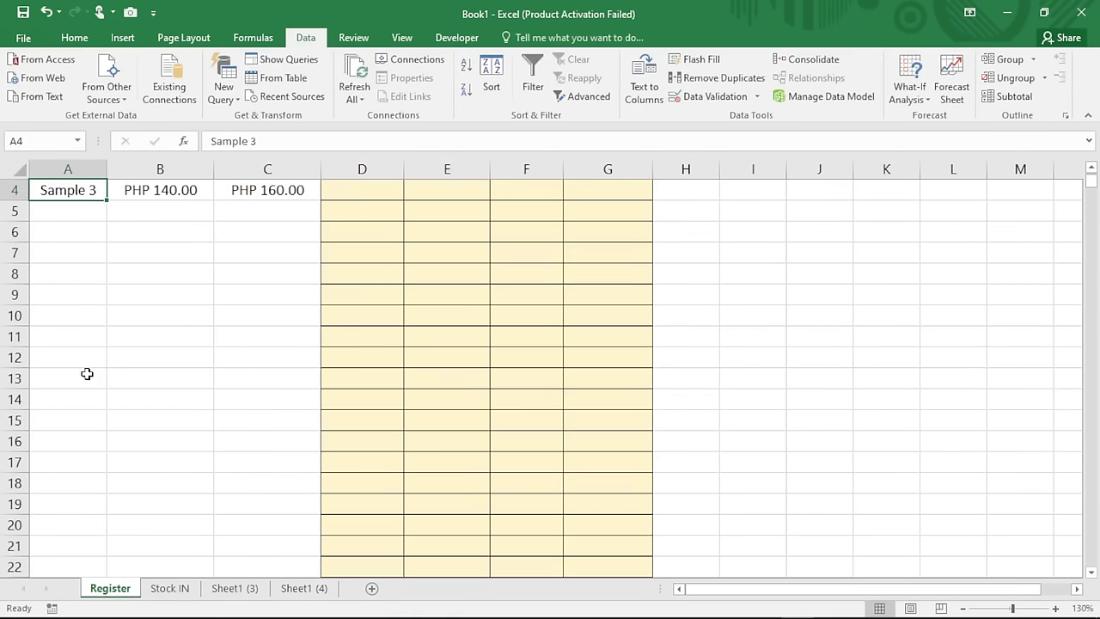
{"action": "scroll", "coordinate": [87, 374], "scroll_direction": "up", "scroll_amount": 1}
{"action": "left_click", "coordinate": [77, 215]}
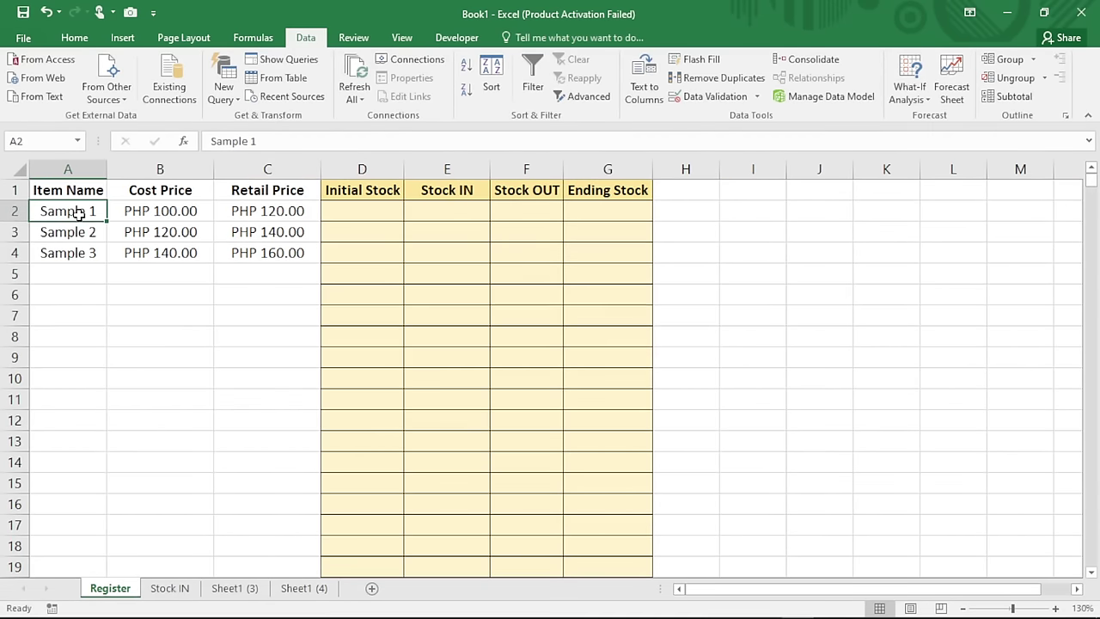
{"action": "left_click", "coordinate": [170, 589]}
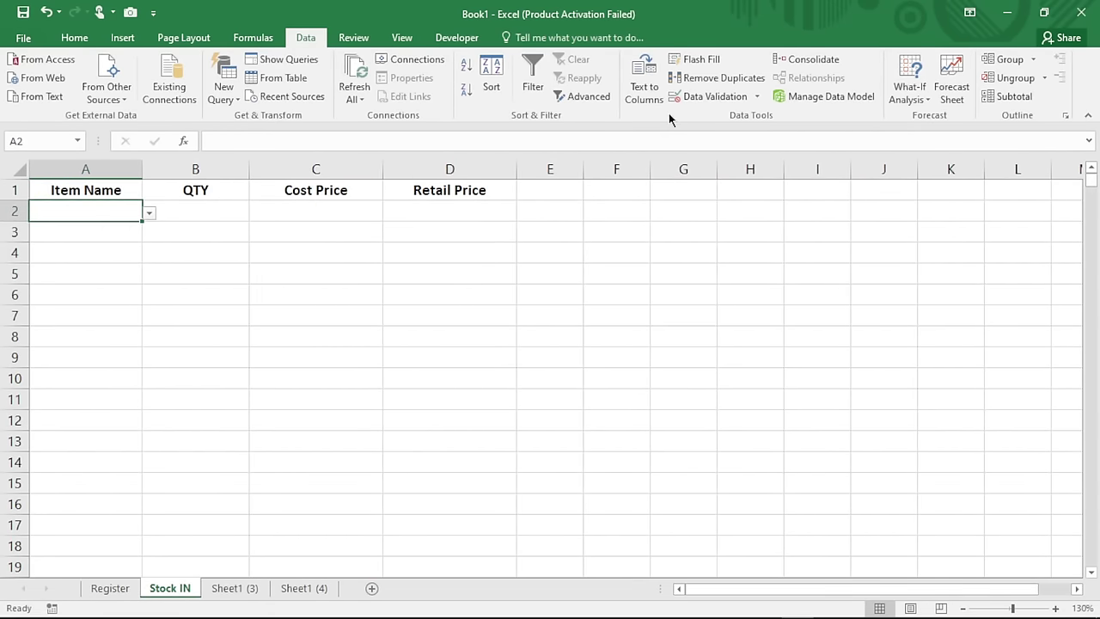
{"action": "key", "text": "ctrl+shift+Down"}
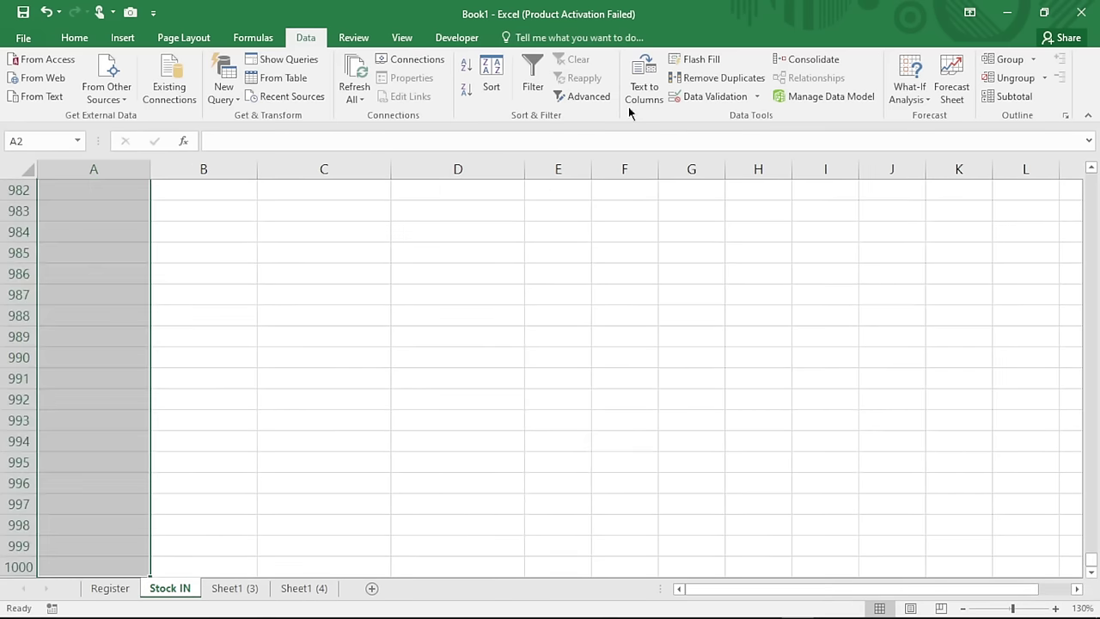
{"action": "left_click", "coordinate": [694, 97]}
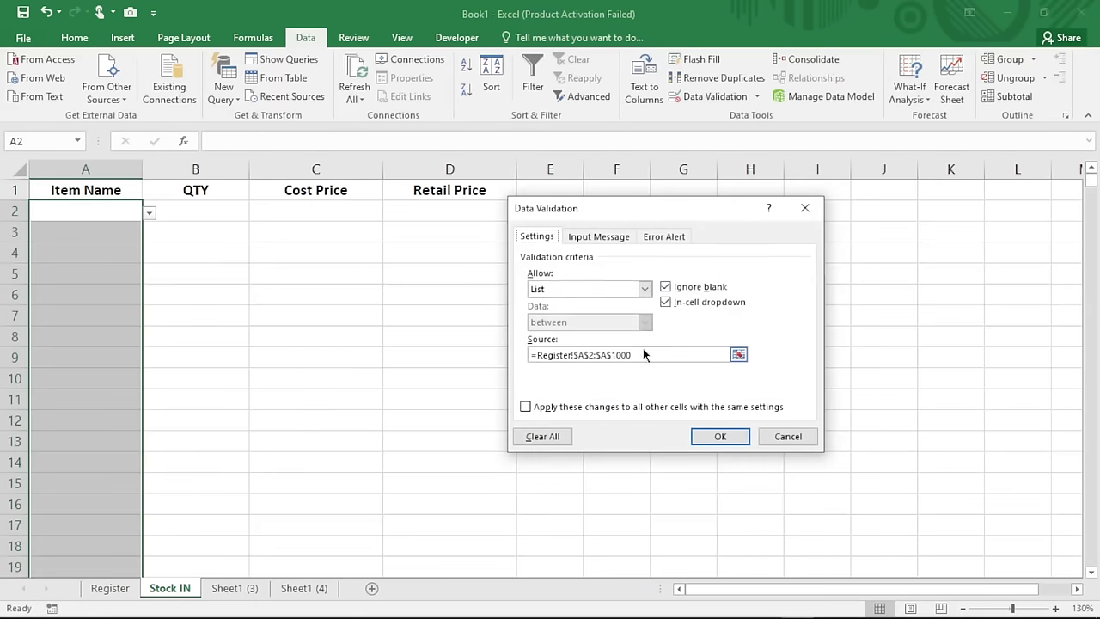
{"action": "left_click", "coordinate": [594, 240]}
{"action": "left_click", "coordinate": [660, 240]}
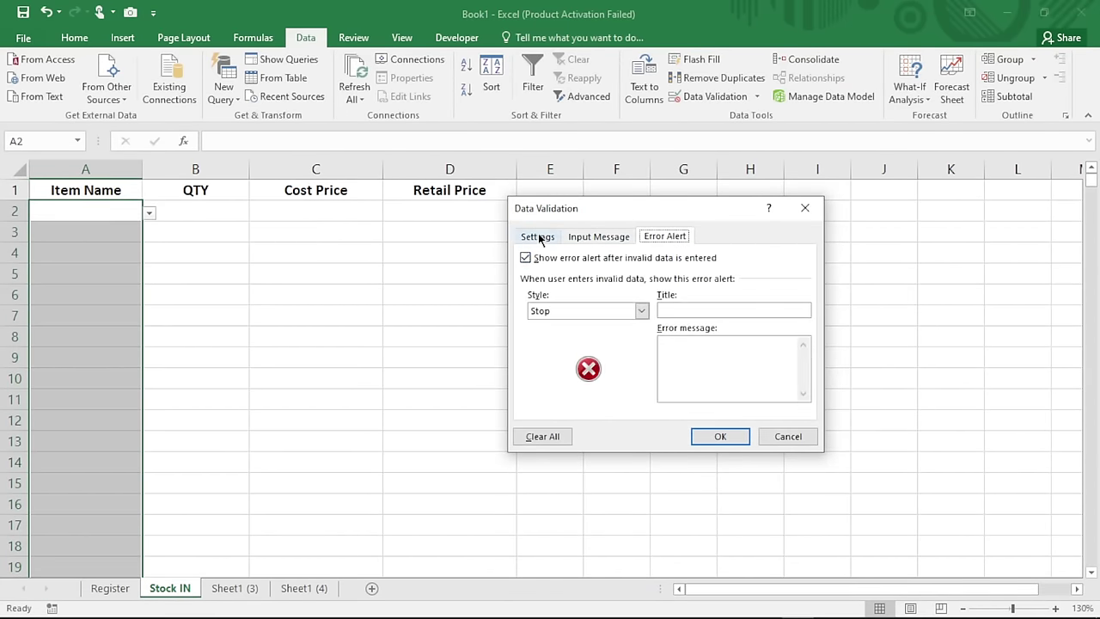
{"action": "left_click", "coordinate": [535, 237]}
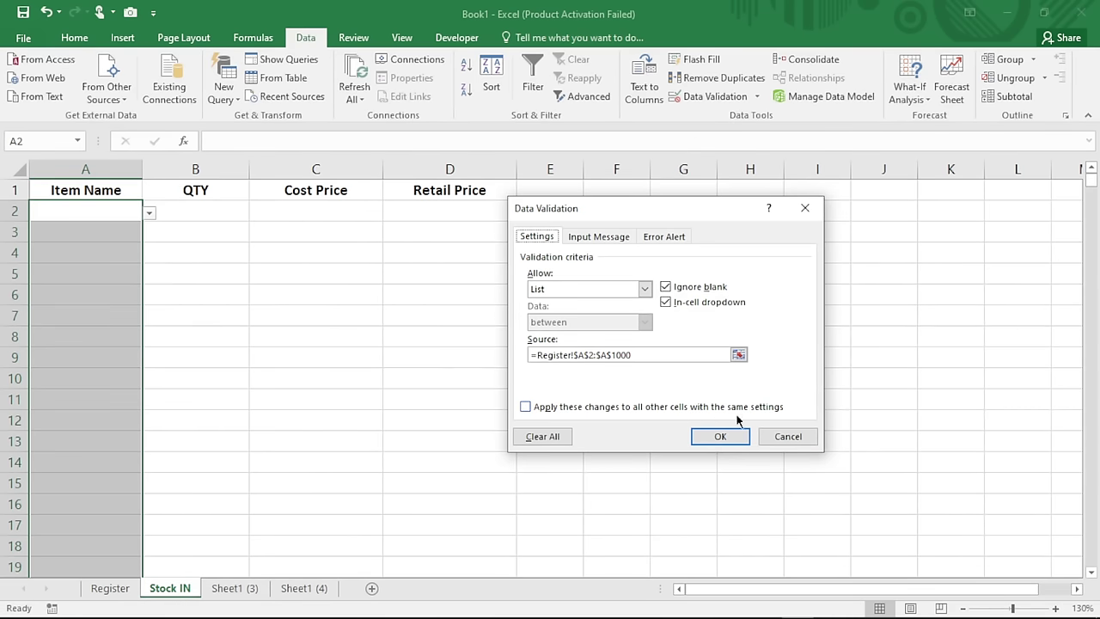
{"action": "left_click", "coordinate": [720, 436]}
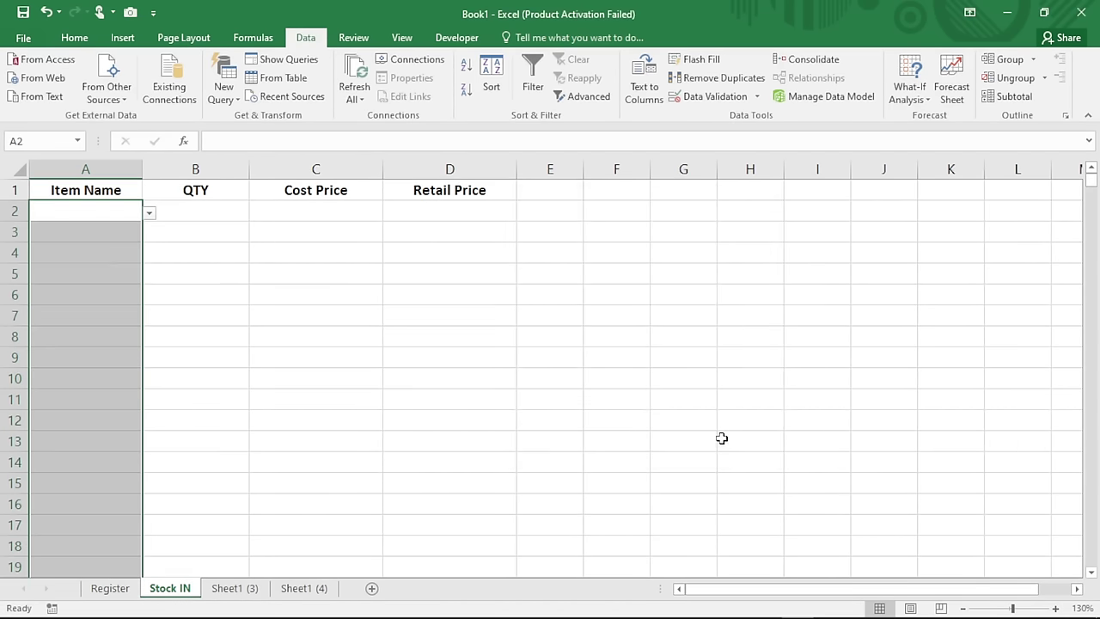
{"action": "left_click", "coordinate": [169, 225]}
{"action": "left_click", "coordinate": [140, 213]}
{"action": "left_click", "coordinate": [144, 214]}
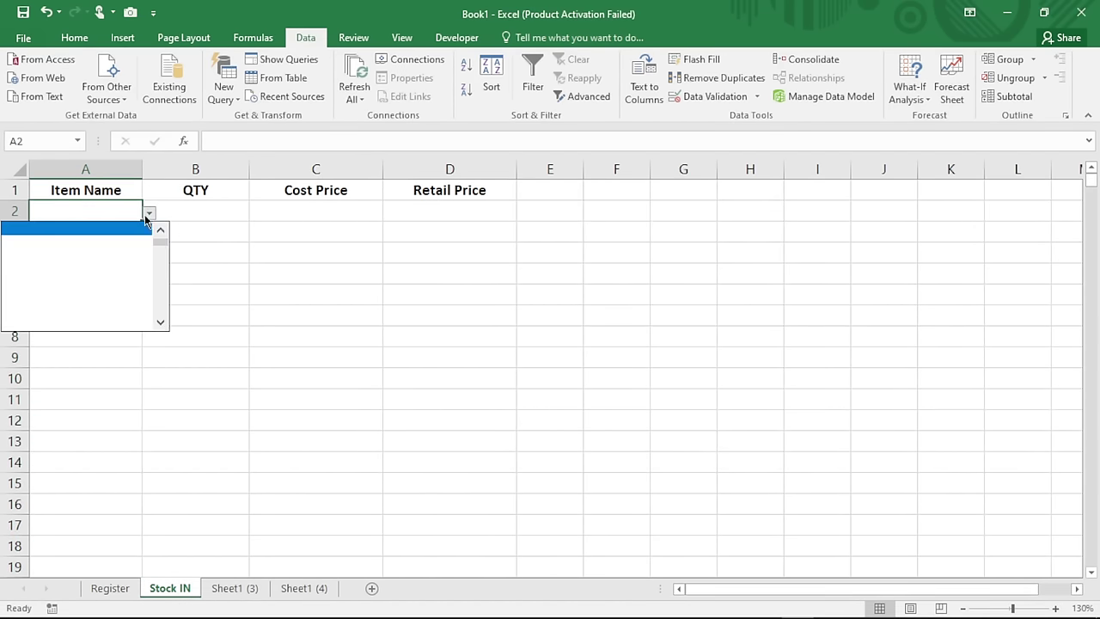
{"action": "key", "text": "Escape"}
{"action": "left_click", "coordinate": [127, 234]}
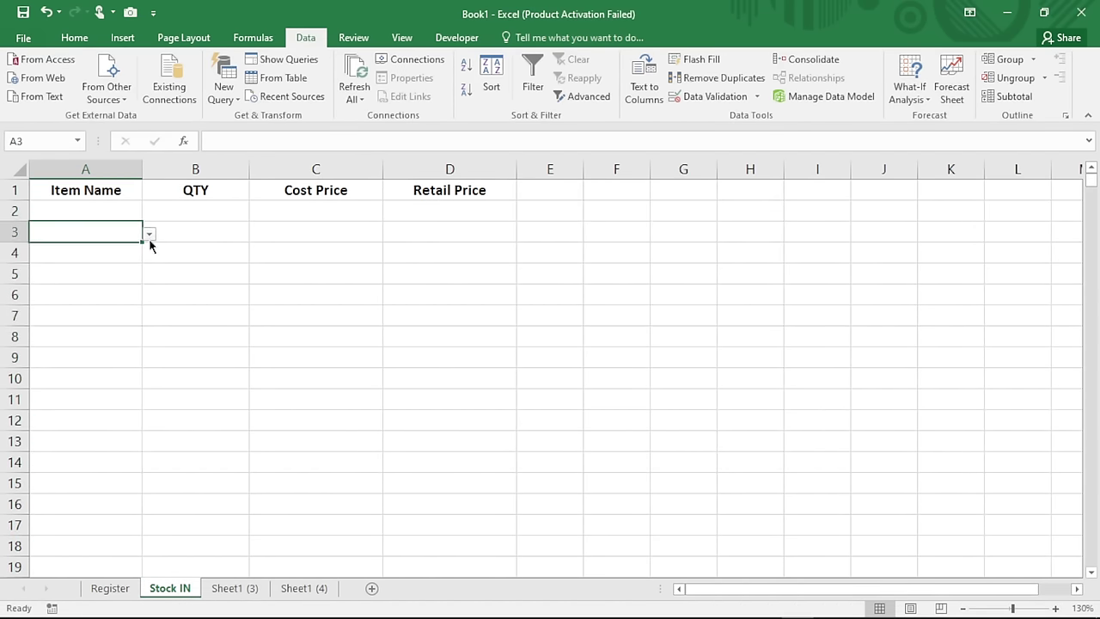
{"action": "left_click", "coordinate": [149, 232]}
{"action": "left_click", "coordinate": [127, 250]}
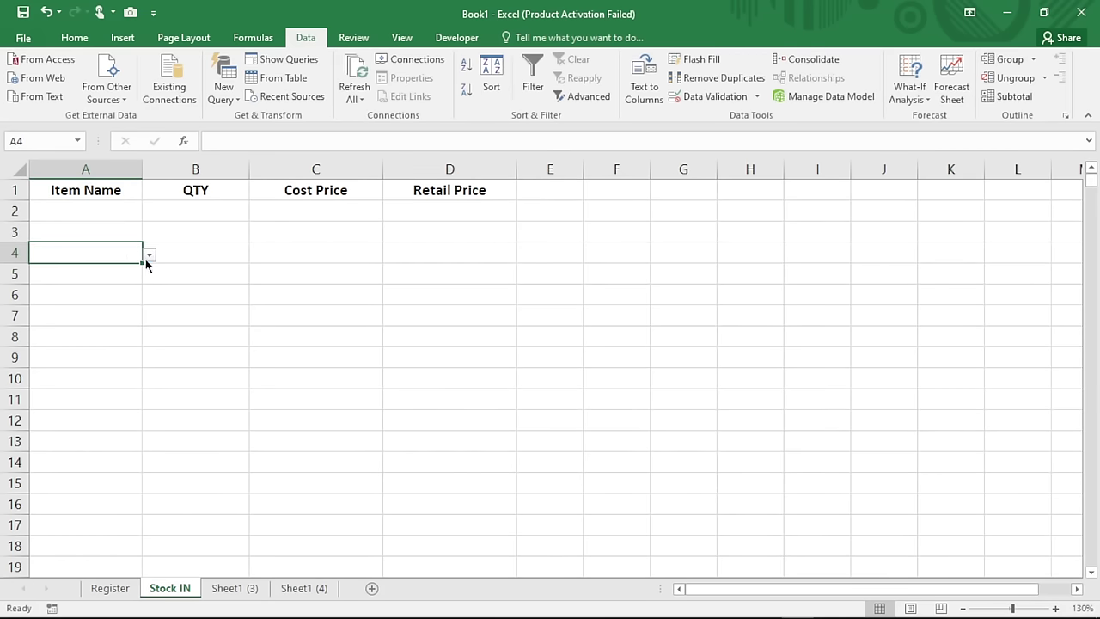
{"action": "left_click", "coordinate": [149, 255]}
{"action": "left_click", "coordinate": [129, 279]}
{"action": "left_click", "coordinate": [119, 206]}
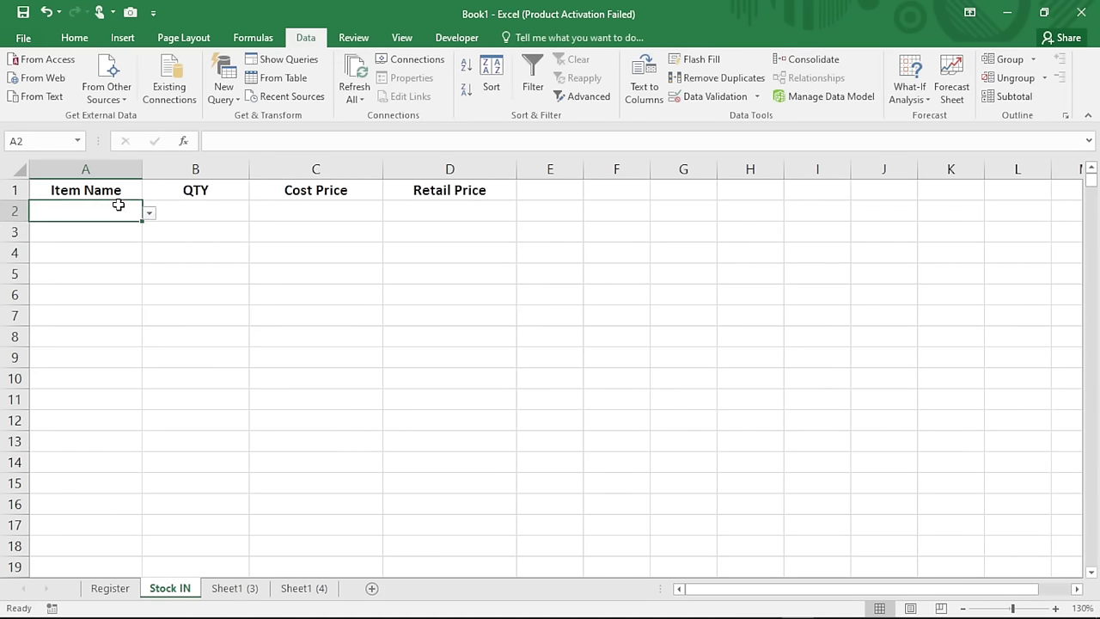
{"action": "left_click", "coordinate": [107, 165]}
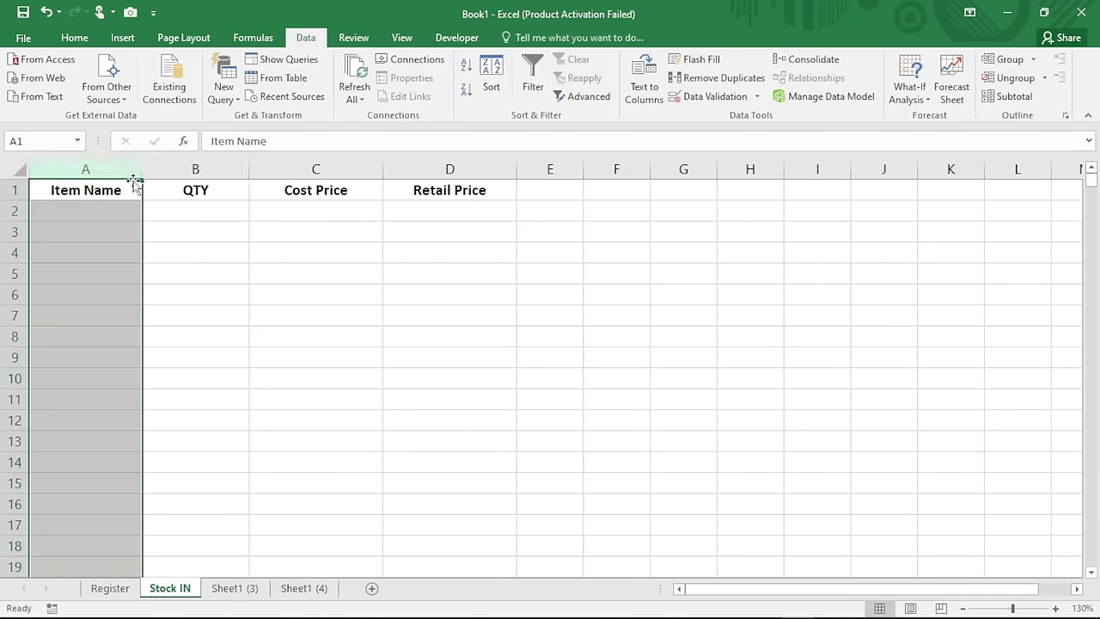
{"action": "left_click", "coordinate": [157, 209]}
{"action": "left_click", "coordinate": [115, 211]}
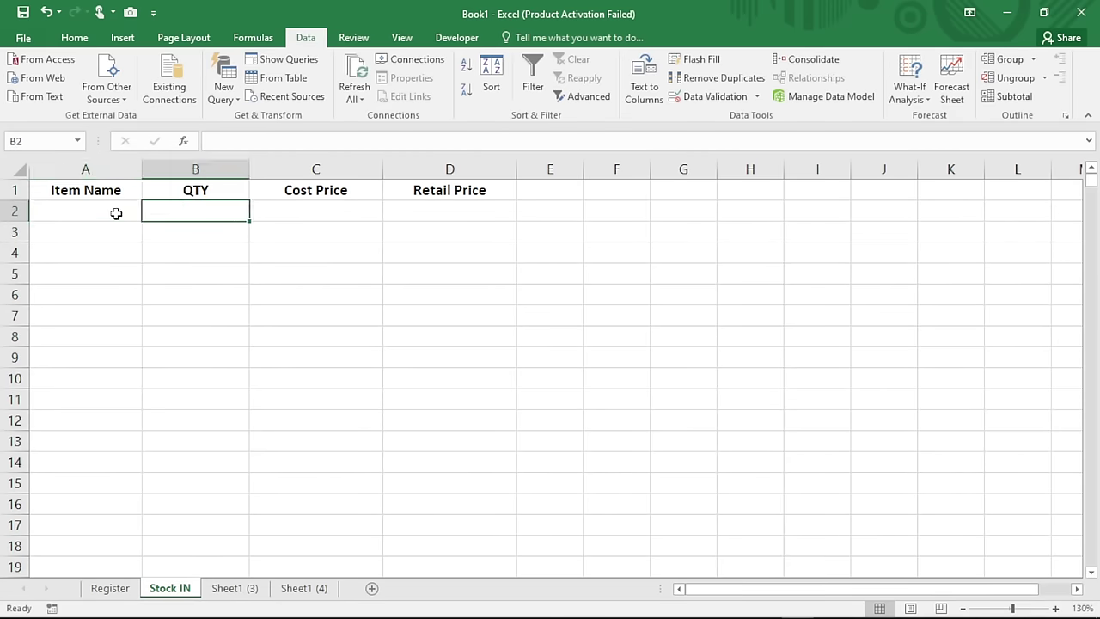
{"action": "left_click", "coordinate": [150, 215]}
{"action": "left_click", "coordinate": [85, 169]}
{"action": "left_click", "coordinate": [86, 170]}
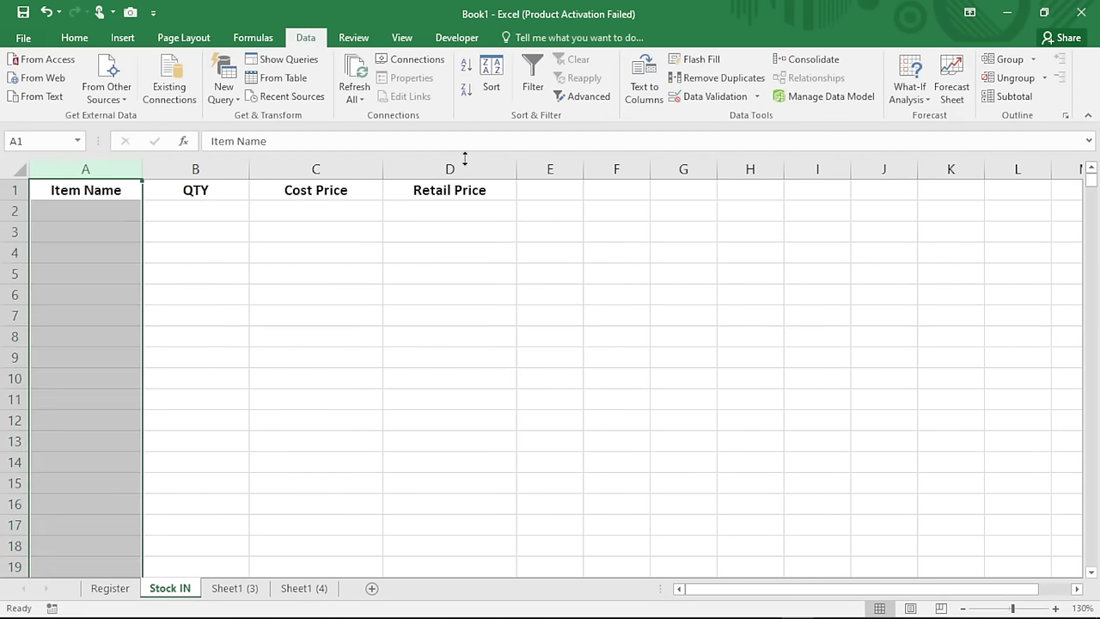
{"action": "left_click", "coordinate": [711, 96]}
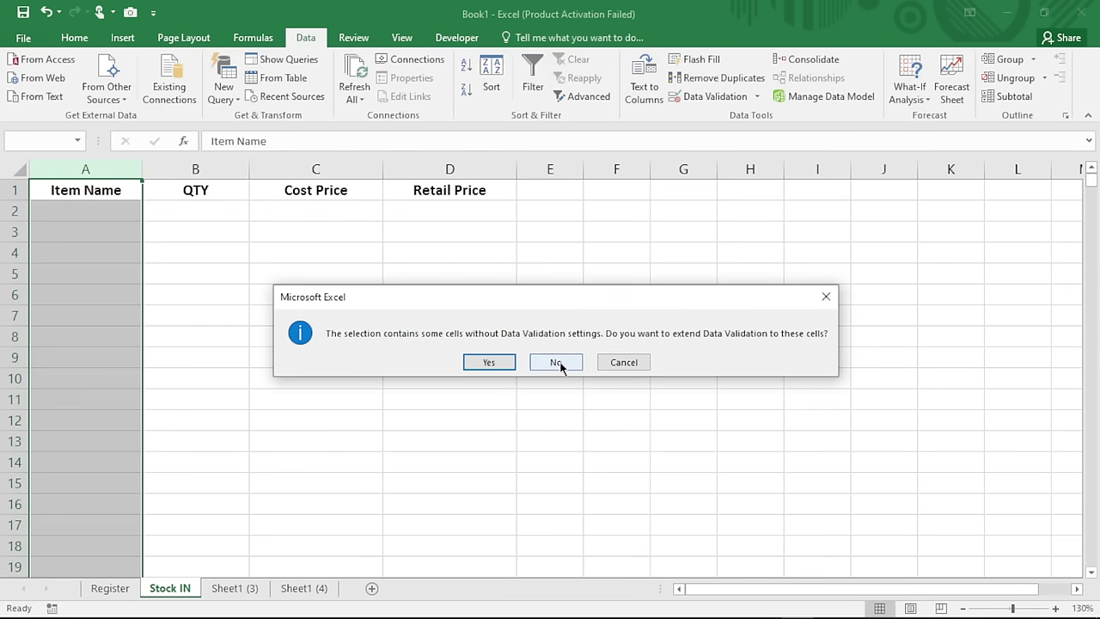
{"action": "left_click", "coordinate": [624, 362]}
{"action": "left_click", "coordinate": [344, 232]}
{"action": "left_click", "coordinate": [99, 206]}
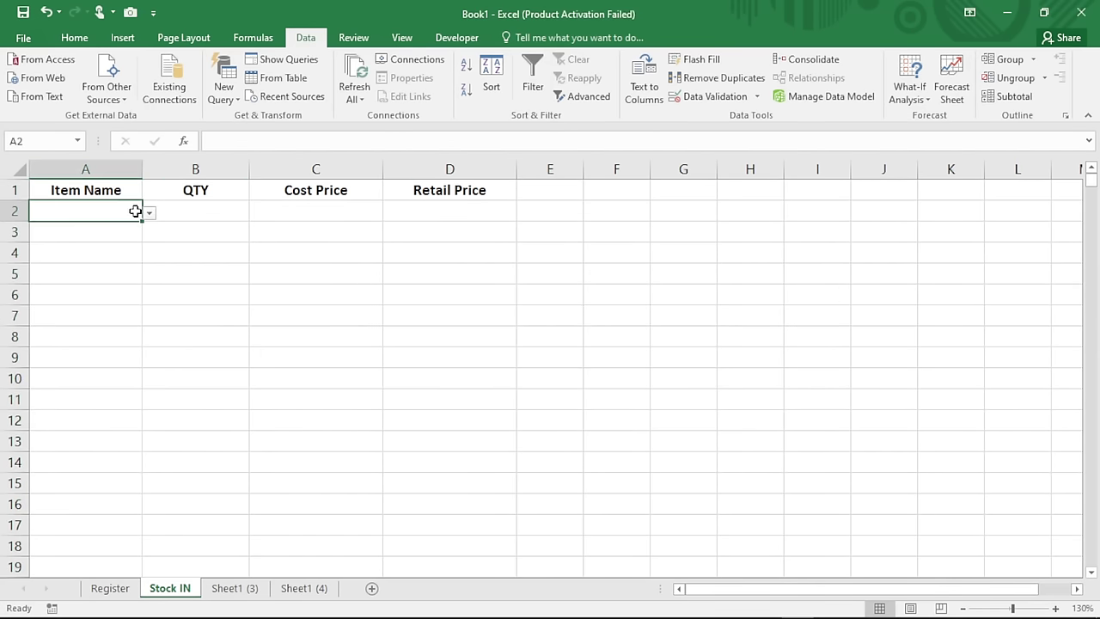